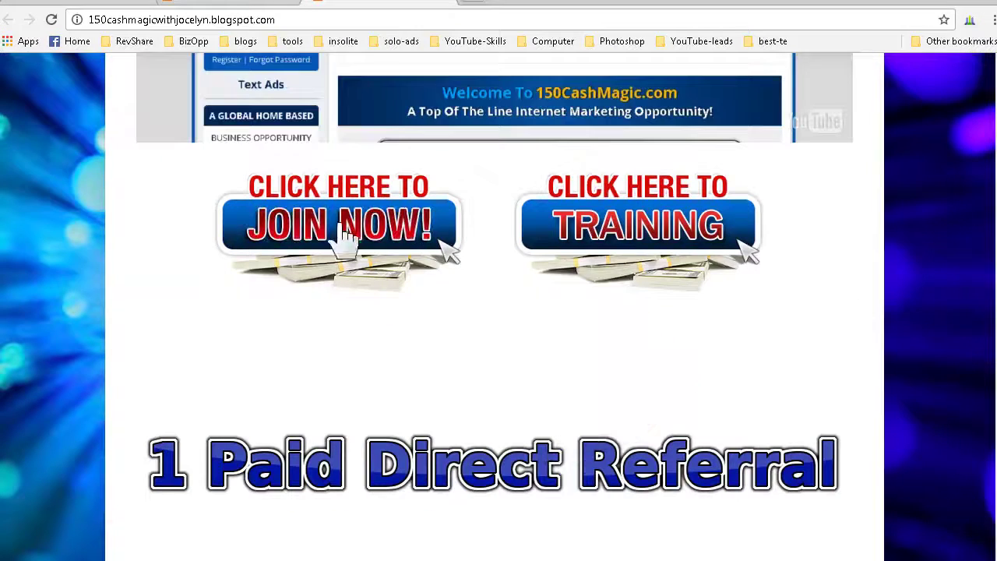
Look over the blog's home page and open the Promote Your Biz and Upgrade to Level 1 pages for viewing
{"action": "scroll", "coordinate": [594, 358], "scroll_direction": "down", "scroll_amount": 3}
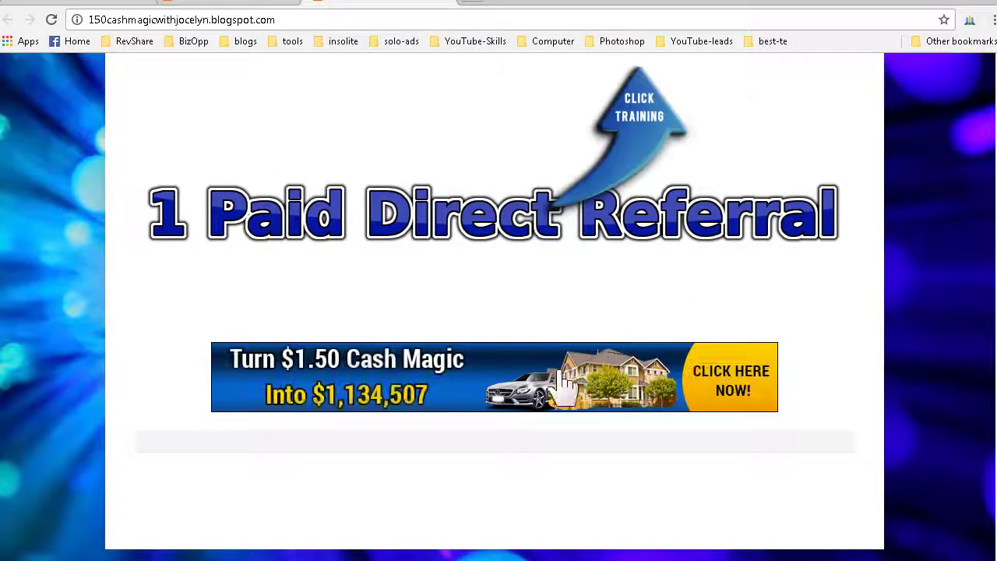
{"action": "scroll", "coordinate": [594, 359], "scroll_direction": "up", "scroll_amount": 10}
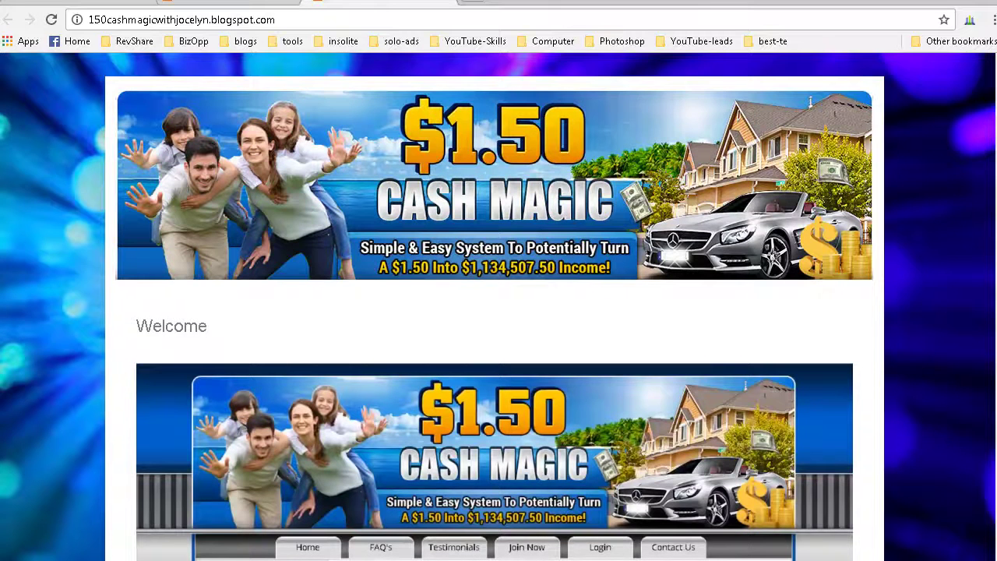
{"action": "left_click", "coordinate": [230, 1]}
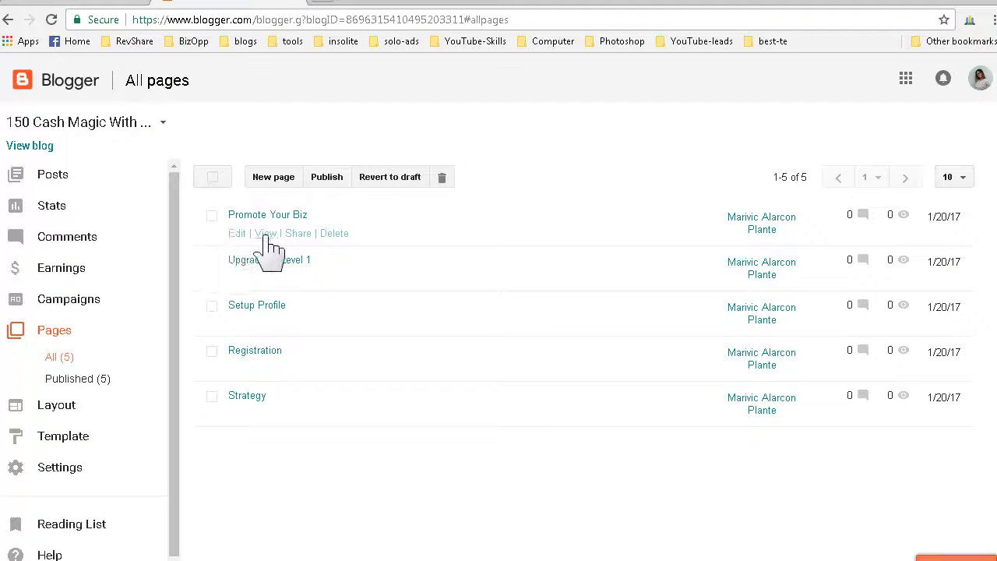
{"action": "left_click", "coordinate": [266, 234]}
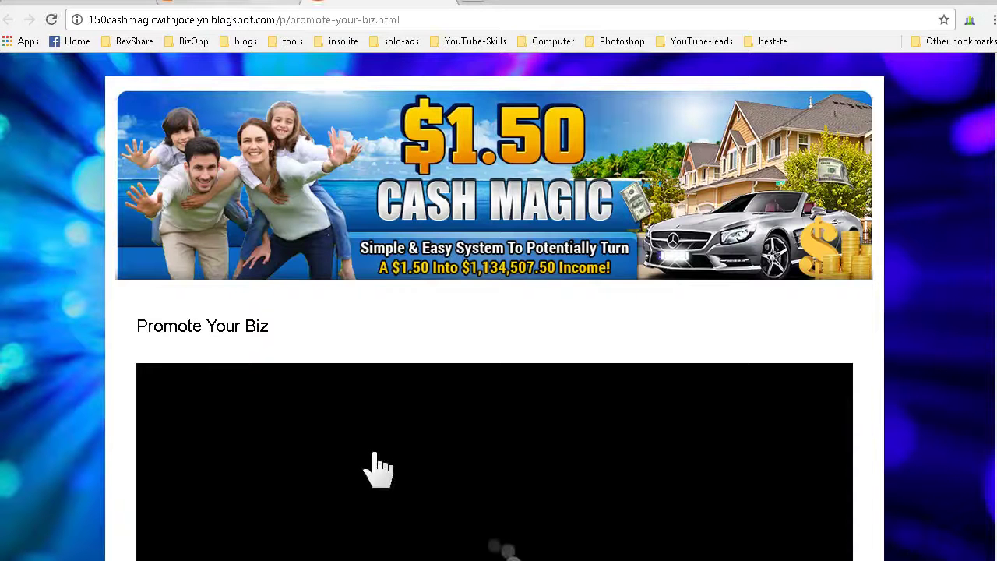
{"action": "left_click", "coordinate": [234, 3]}
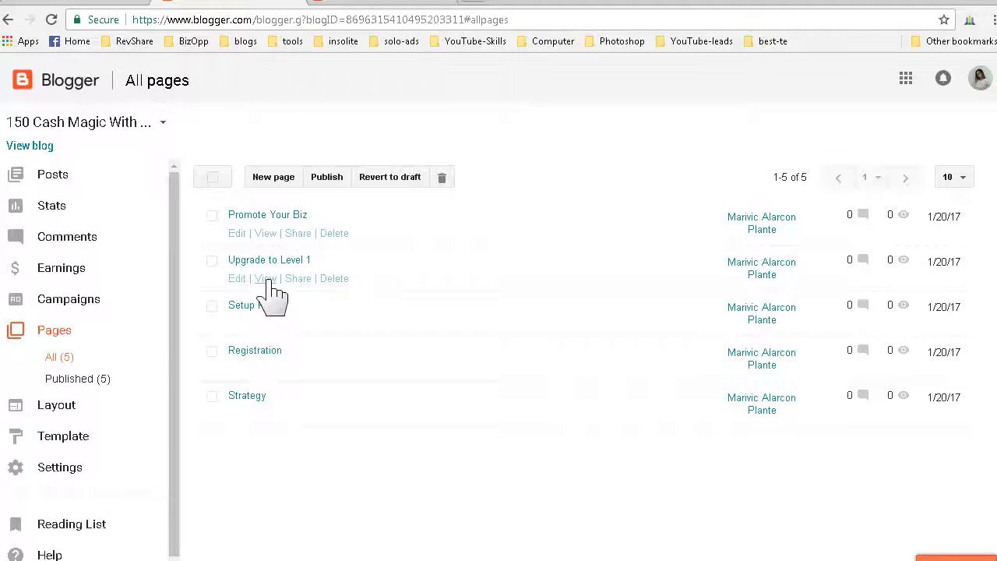
{"action": "left_click", "coordinate": [269, 282]}
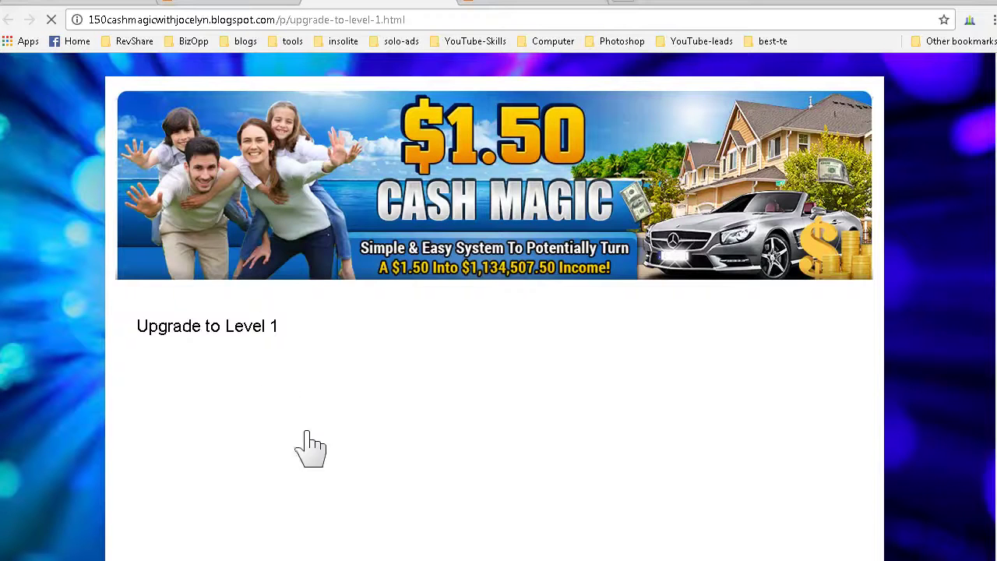
Open the Setup Profile, Registration and Strategy pages for viewing from the blog's page list
{"action": "key", "text": "ctrl+w"}
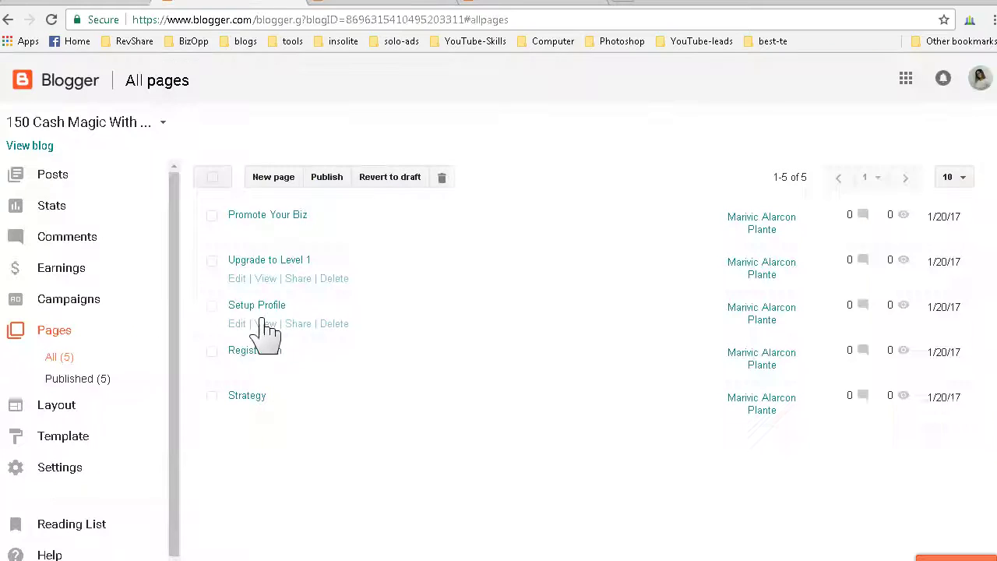
{"action": "left_click", "coordinate": [265, 325]}
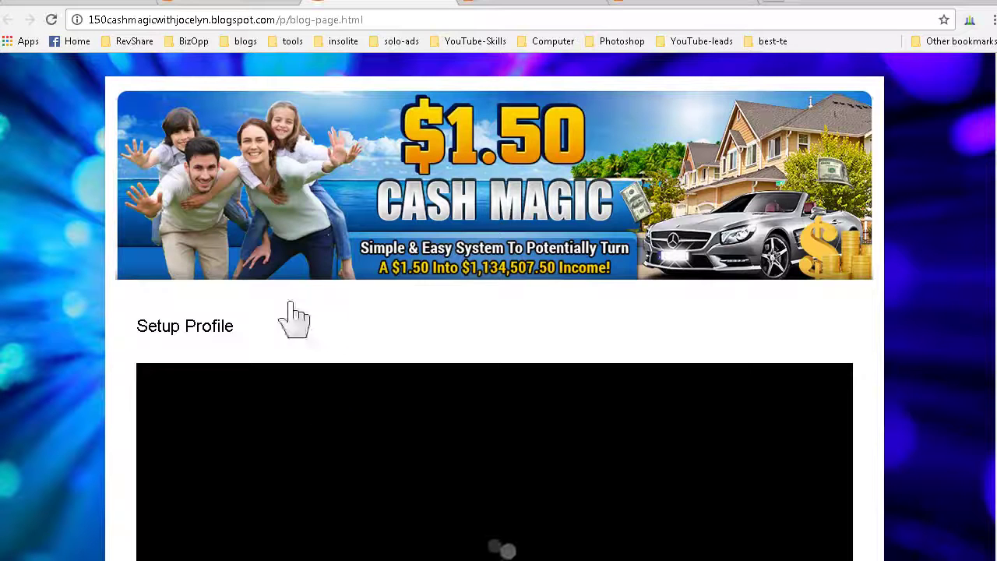
{"action": "left_click", "coordinate": [248, 2]}
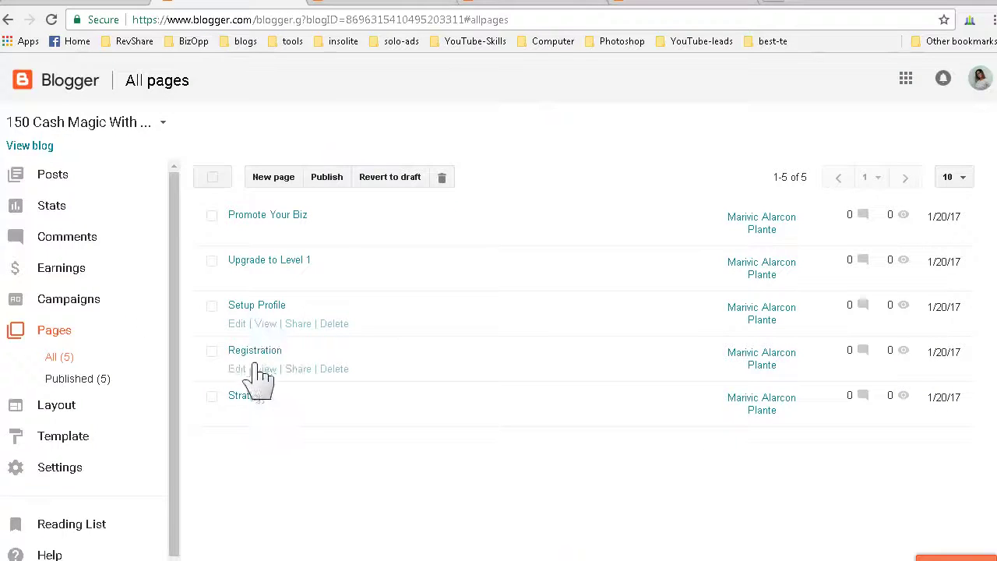
{"action": "left_click", "coordinate": [266, 371]}
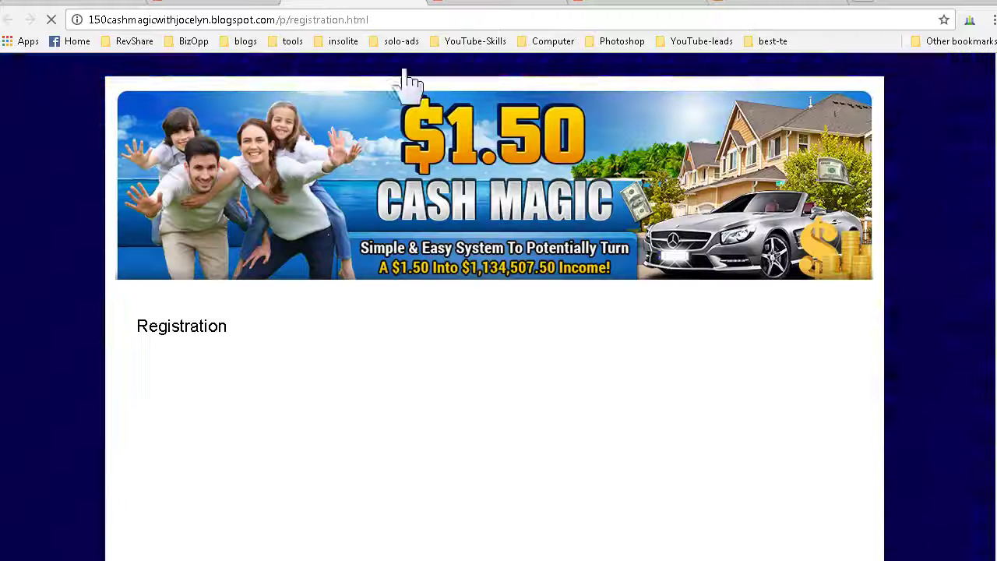
{"action": "key", "text": "ctrl+w"}
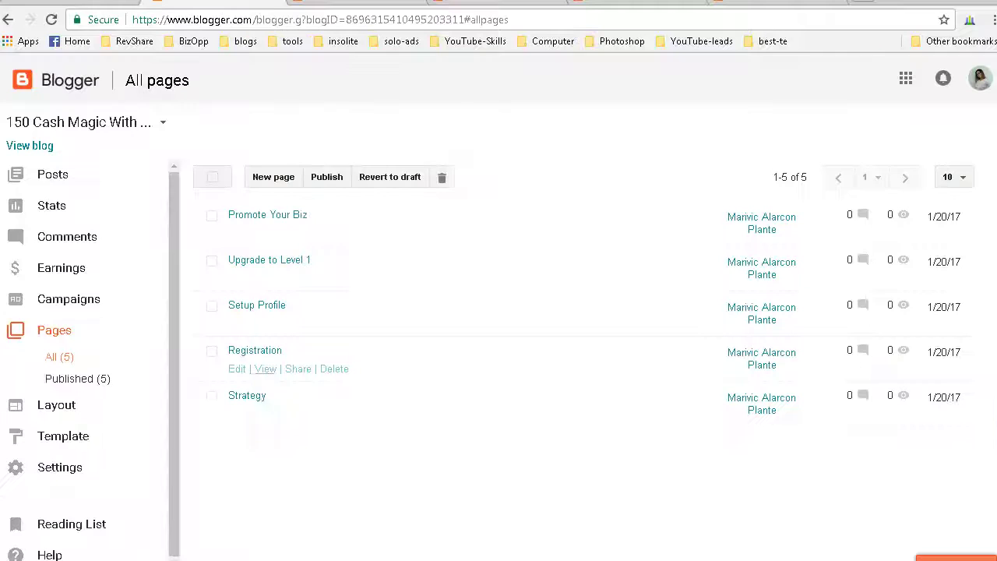
{"action": "left_click", "coordinate": [266, 416]}
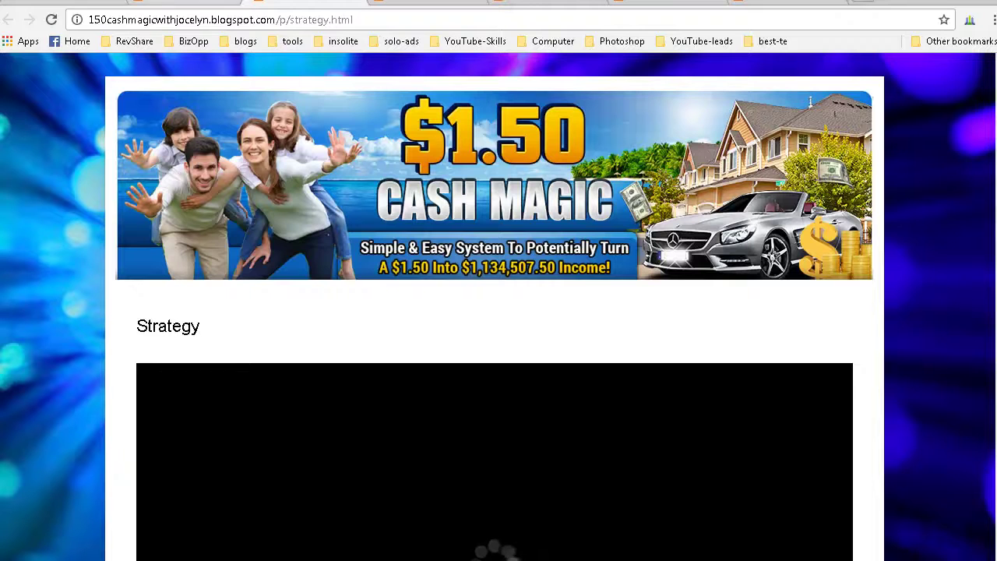
Check the web addresses of the Strategy, Registration, Setup Profile, Upgrade to Level 1 and Promote Your Biz pages
{"action": "left_click", "coordinate": [319, 21]}
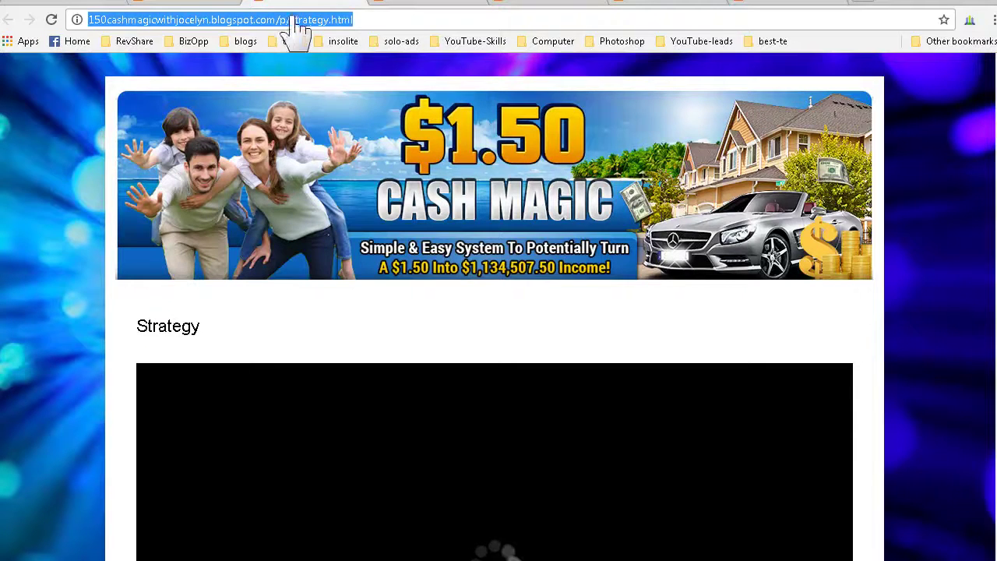
{"action": "type", "text": "150cashmagicwithjocelyn.blogspot.com/p/registration.html"}
{"action": "key", "text": "Return"}
{"action": "left_click", "coordinate": [352, 20]}
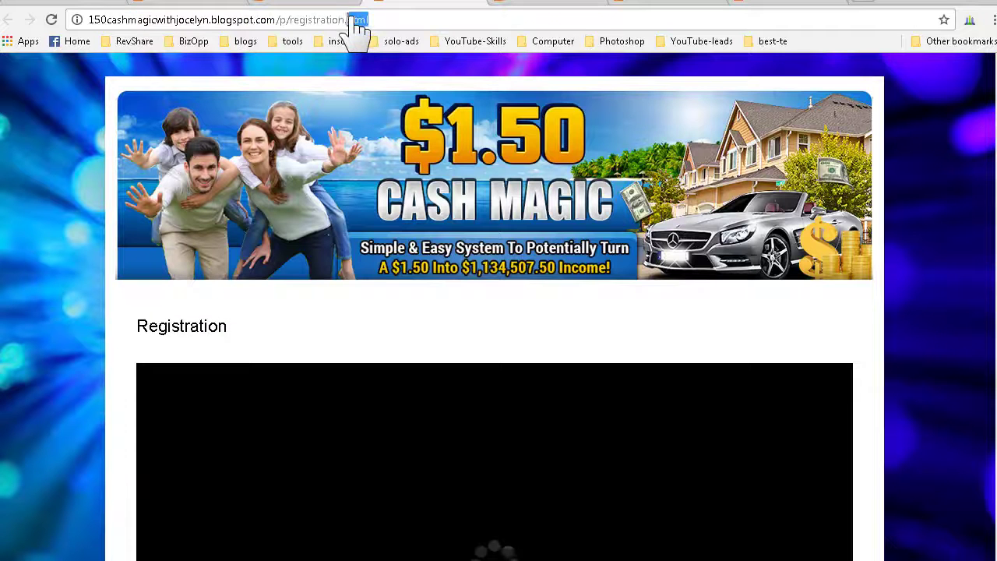
{"action": "left_click", "coordinate": [335, 3]}
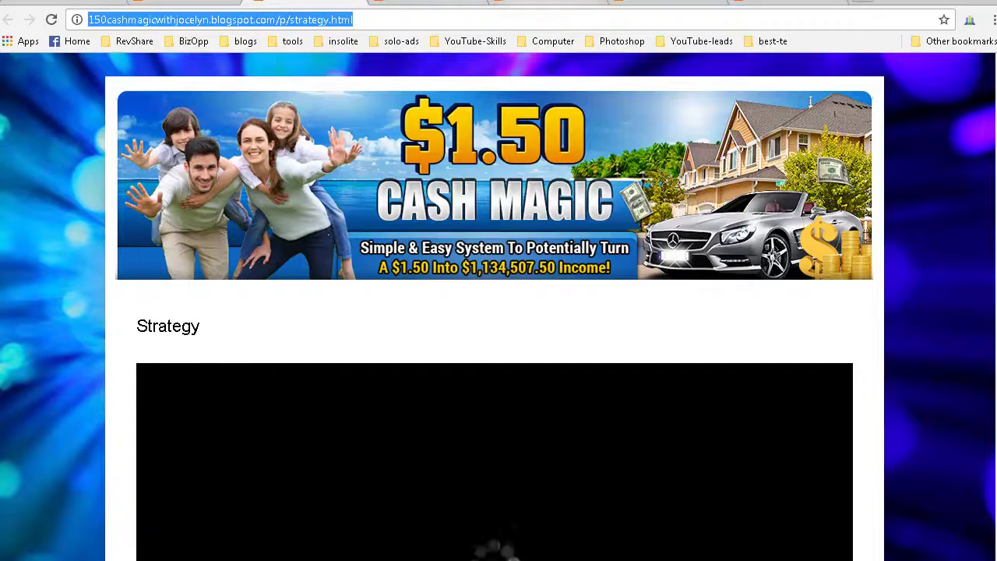
{"action": "left_click", "coordinate": [352, 3]}
{"action": "triple_click", "coordinate": [350, 23]}
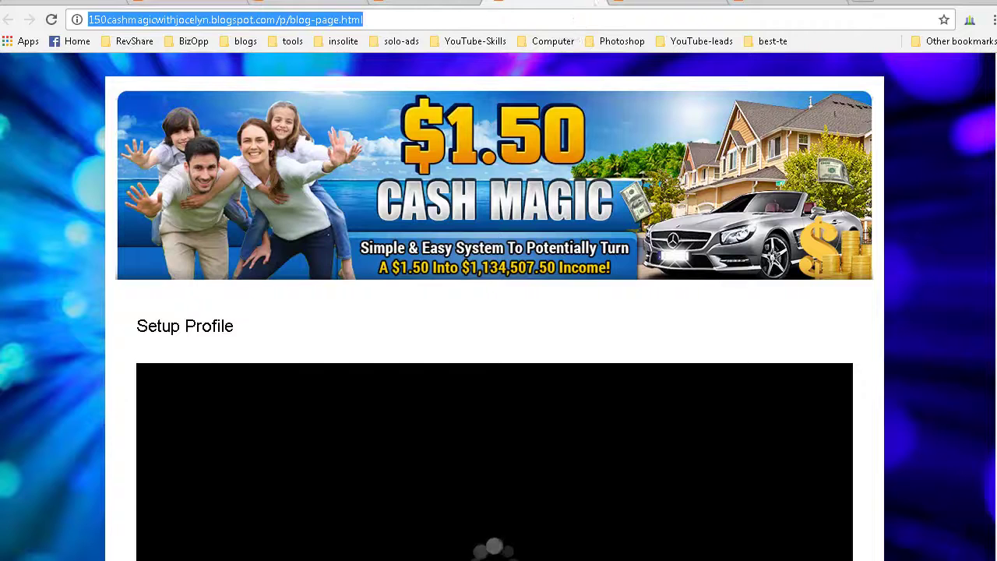
{"action": "key", "text": "ctrl+Tab"}
{"action": "triple_click", "coordinate": [371, 23]}
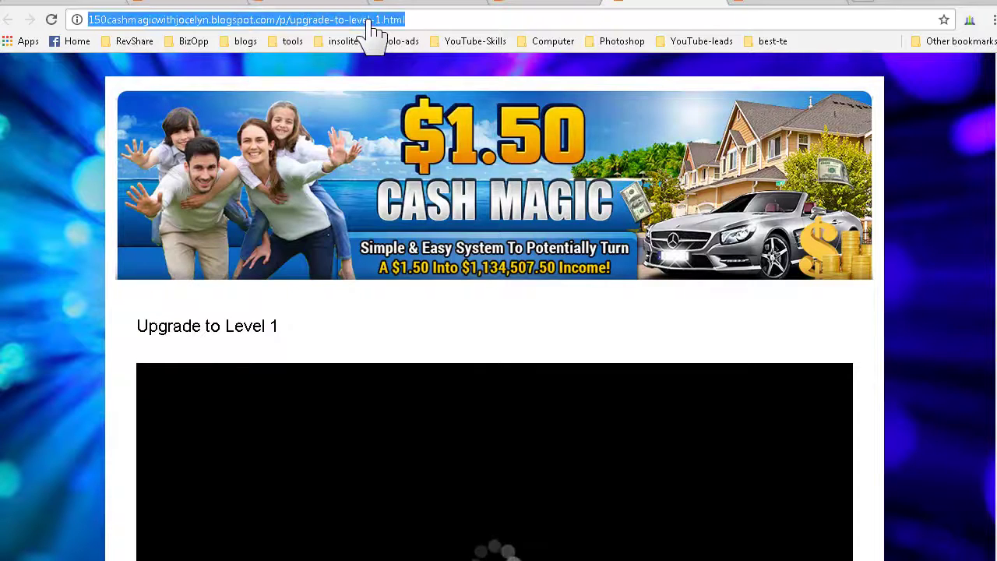
{"action": "key", "text": "ctrl+Tab"}
{"action": "triple_click", "coordinate": [383, 28]}
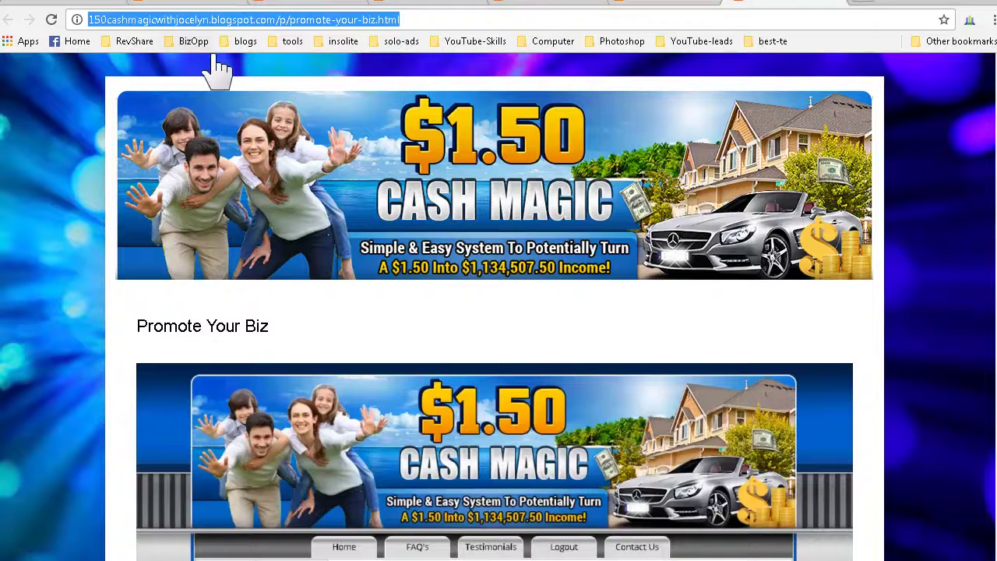
{"action": "key", "text": "ctrl+Tab"}
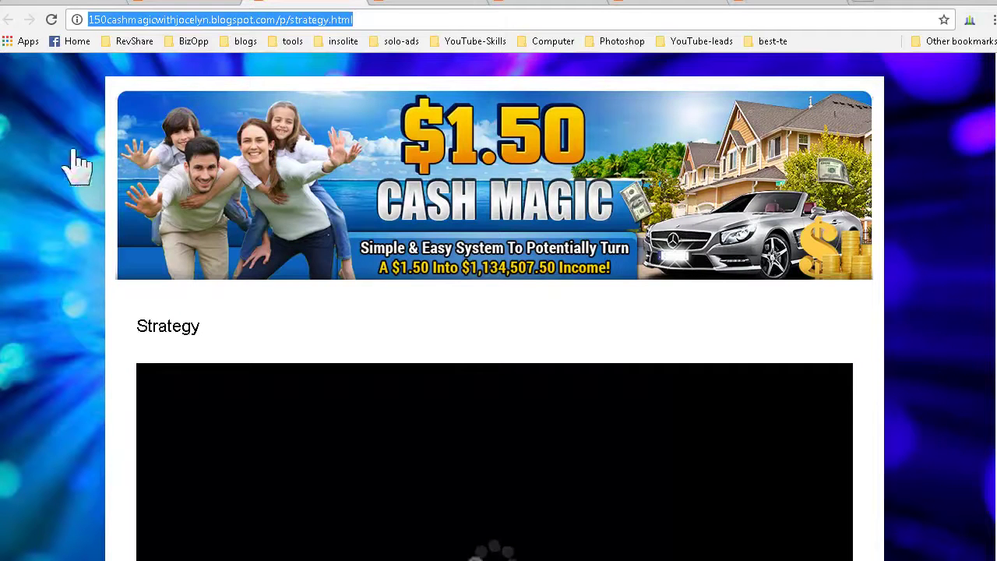
Switch to Notepad and review the saved Facebook, Referral link, Post, Strategy, Registration and Setup Profile links
{"action": "left_click", "coordinate": [33, 207]}
{"action": "key", "text": "alt+Tab"}
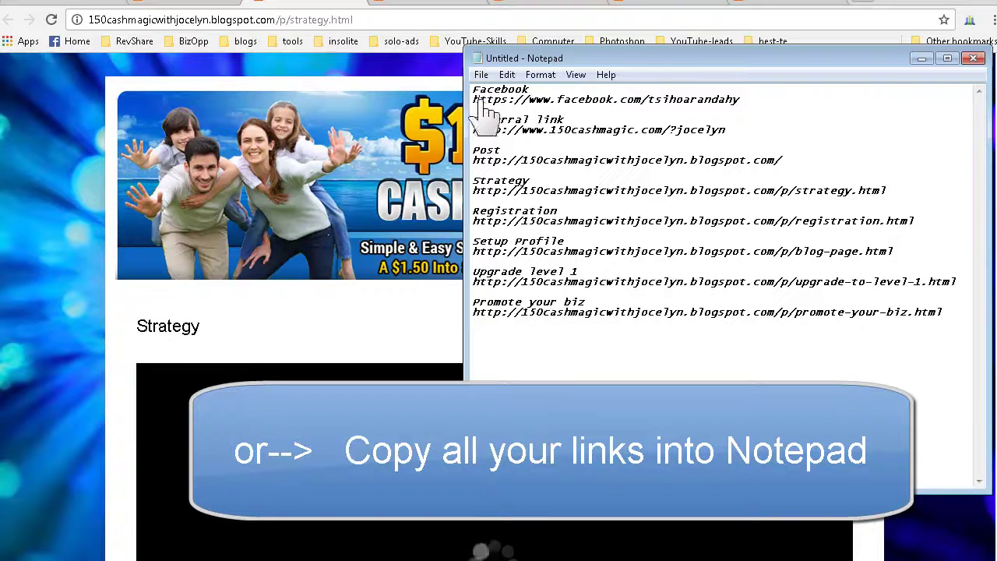
{"action": "left_click_drag", "start_coordinate": [481, 103], "coordinate": [748, 109]}
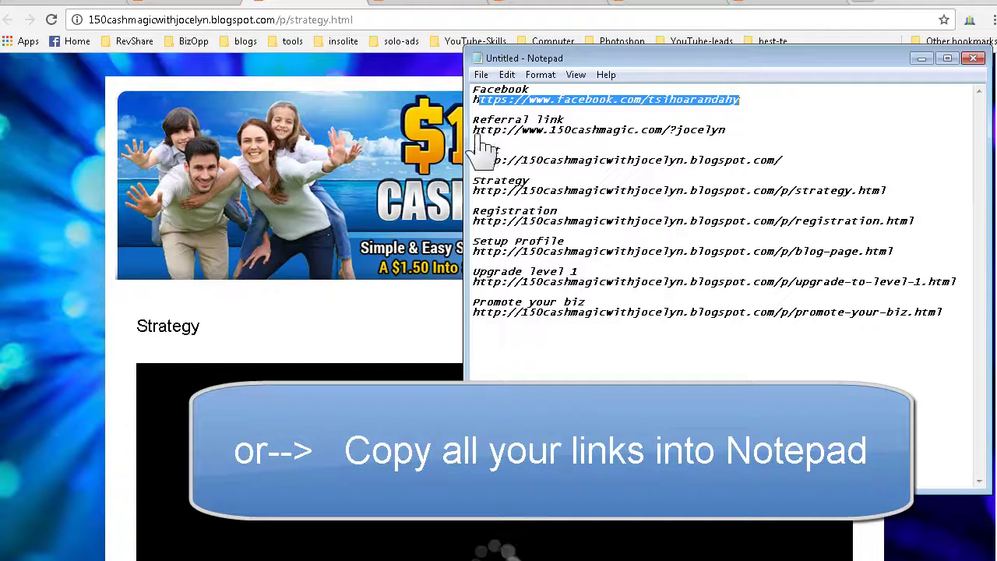
{"action": "left_click_drag", "start_coordinate": [480, 133], "coordinate": [729, 132]}
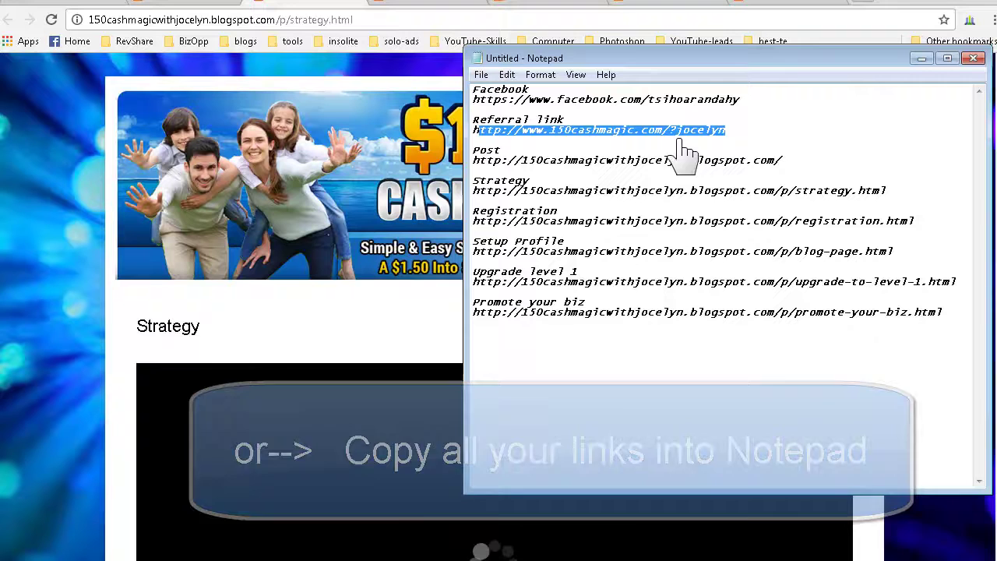
{"action": "left_click", "coordinate": [560, 168]}
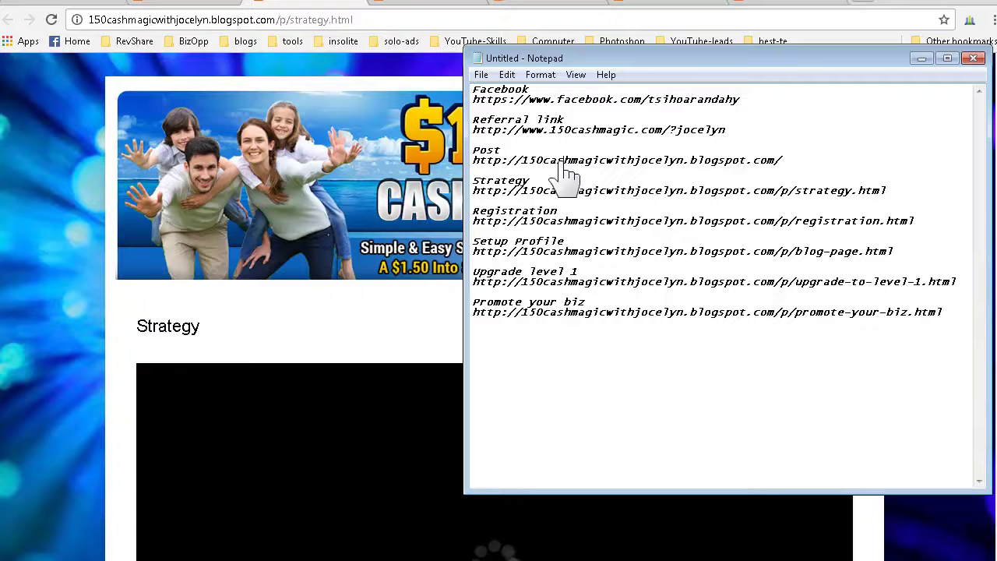
{"action": "double_click", "coordinate": [559, 169]}
{"action": "left_click", "coordinate": [546, 190]}
{"action": "double_click", "coordinate": [545, 190]}
{"action": "left_click", "coordinate": [518, 221]}
{"action": "double_click", "coordinate": [519, 221]}
{"action": "double_click", "coordinate": [530, 251]}
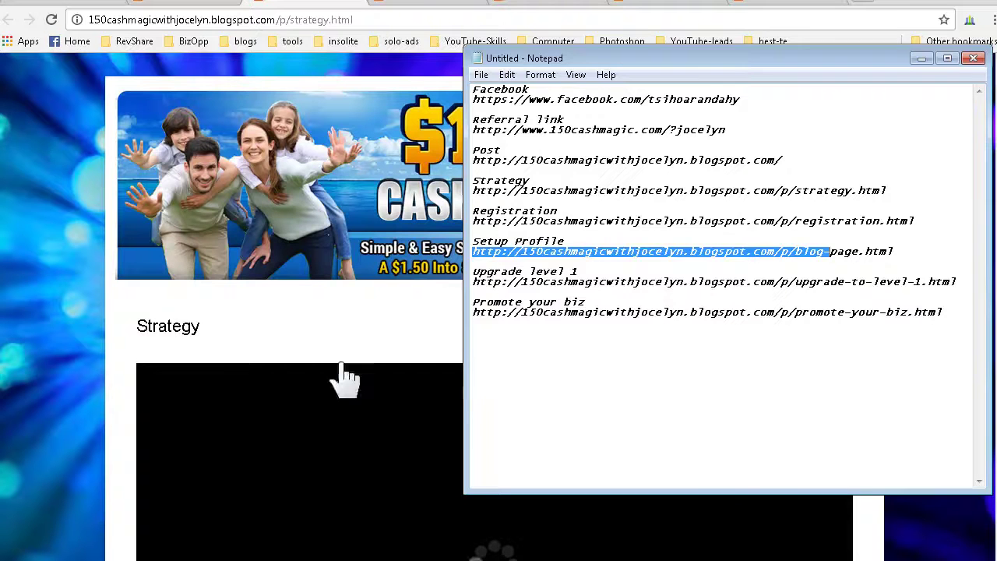
Return to Blogger and open the Strategy page for editing in the Compose view
{"action": "left_click", "coordinate": [234, 337]}
{"action": "left_click", "coordinate": [187, 3]}
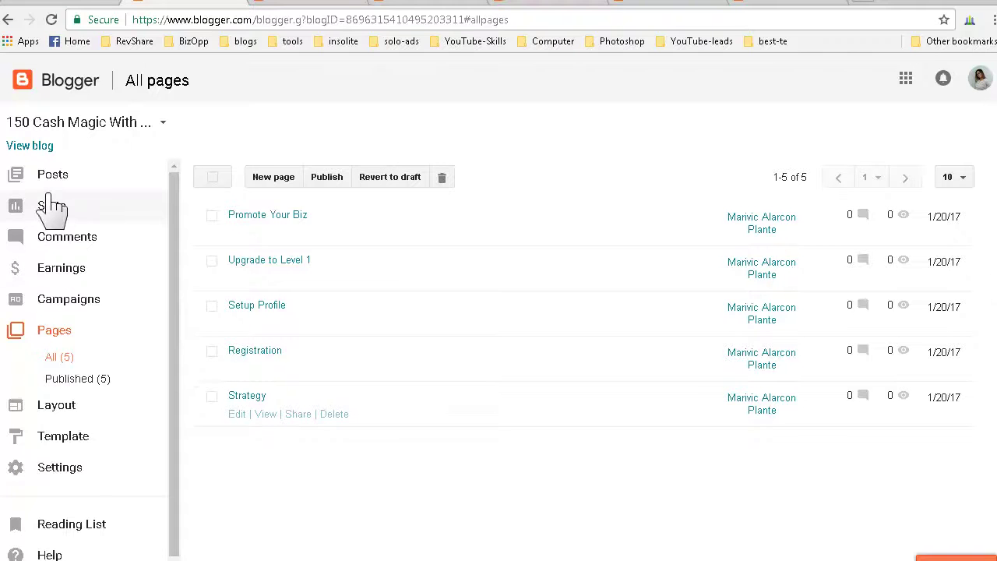
{"action": "left_click", "coordinate": [238, 417]}
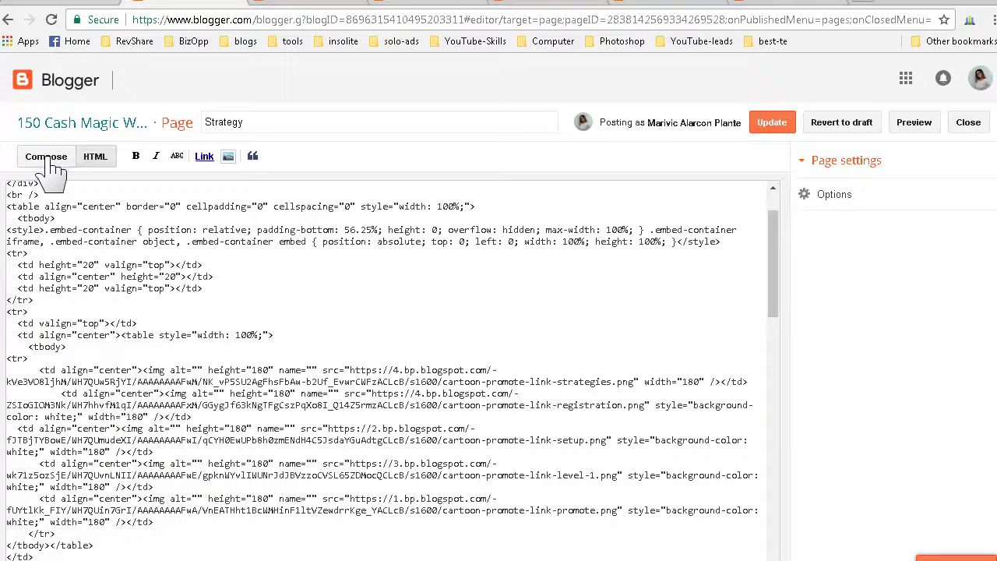
{"action": "left_click", "coordinate": [48, 159]}
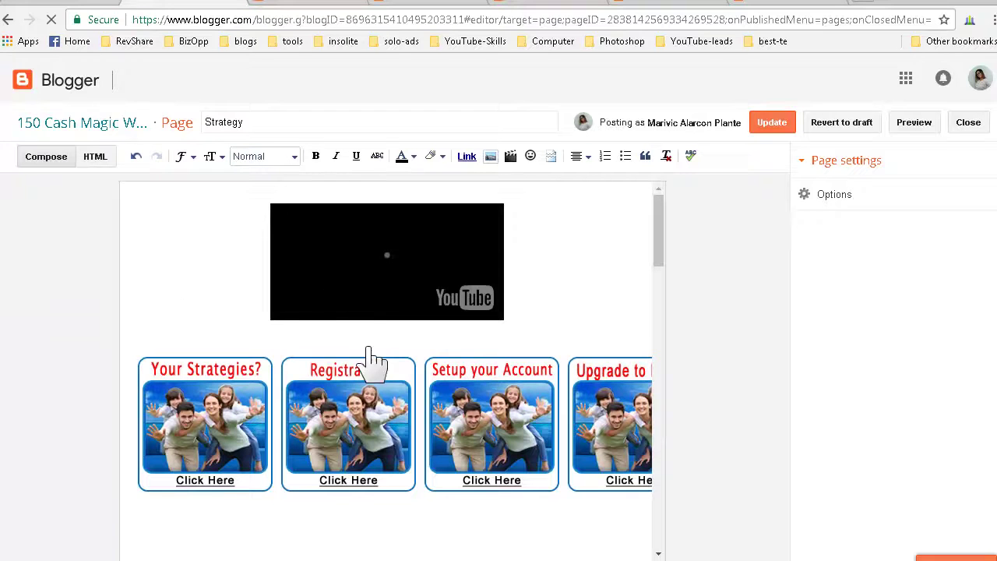
Link the Registration image on the Strategy page to the copied address of the blog's /p/registration.html page
{"action": "left_click", "coordinate": [211, 437]}
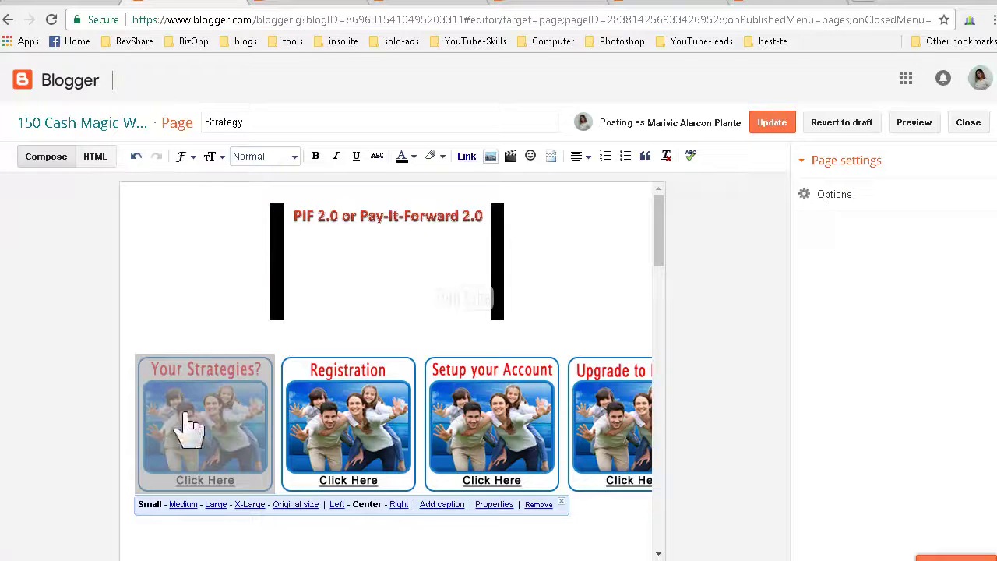
{"action": "left_click", "coordinate": [345, 410]}
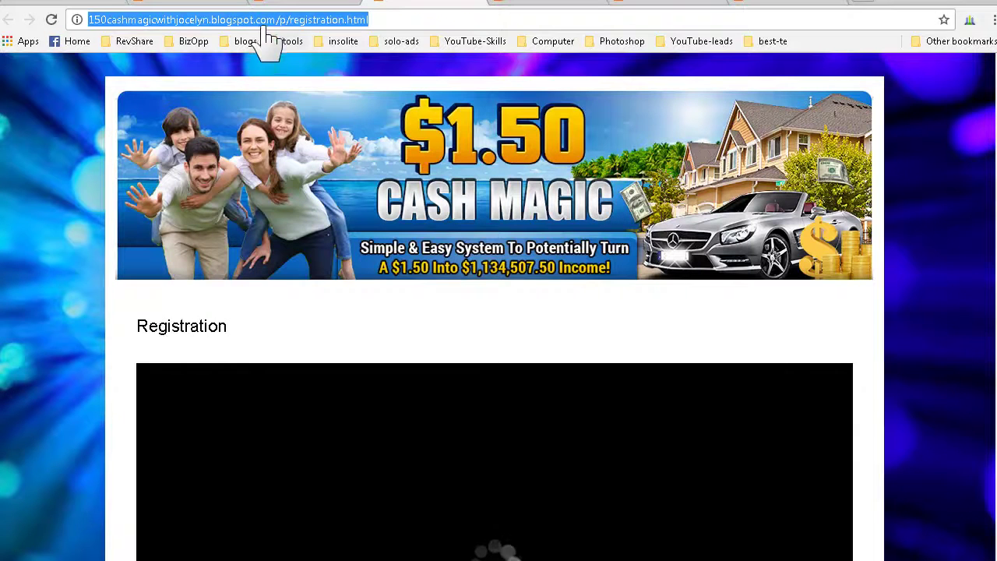
{"action": "right_click", "coordinate": [264, 24]}
{"action": "left_click", "coordinate": [308, 78]}
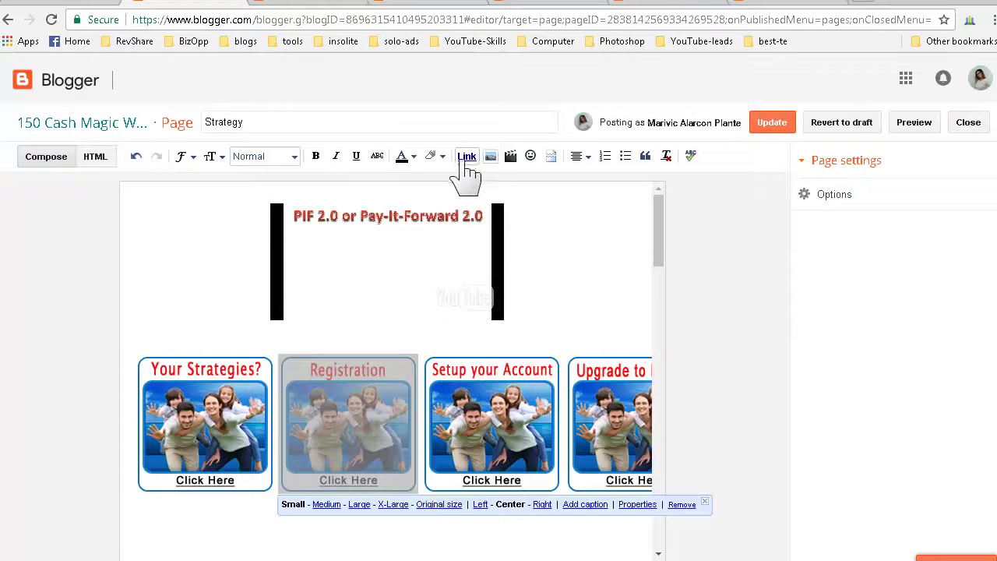
{"action": "left_click", "coordinate": [466, 160]}
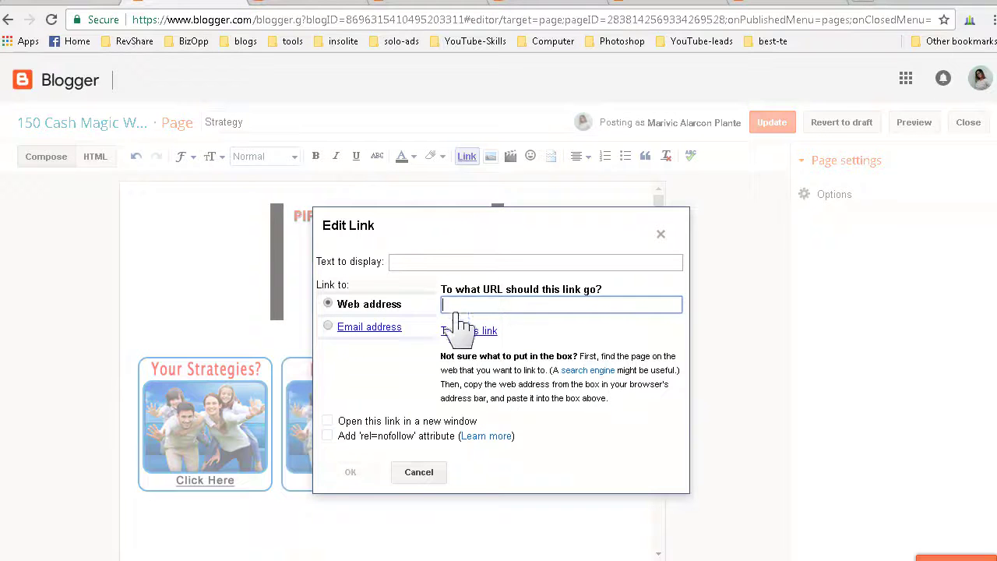
{"action": "right_click", "coordinate": [472, 306]}
{"action": "left_click", "coordinate": [517, 396]}
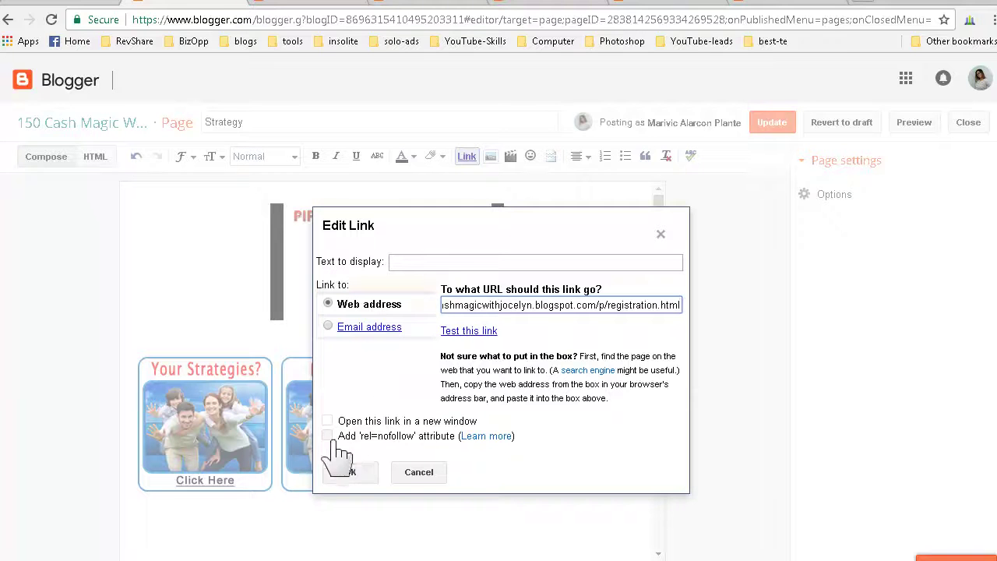
{"action": "left_click", "coordinate": [351, 473]}
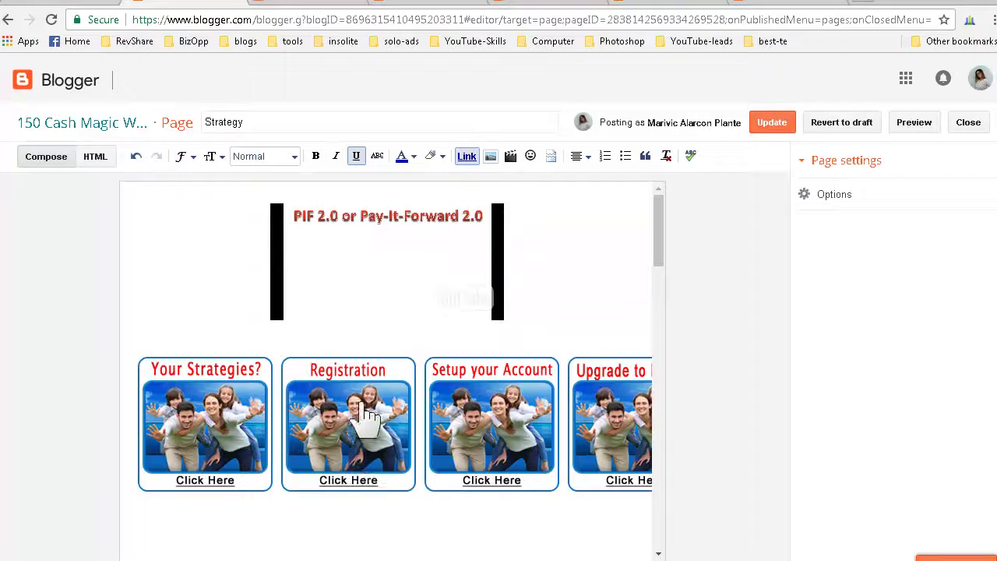
Link the Setup your Account image on the Strategy page to the copied address of the blog's /p/blog-page.html page
{"action": "left_click", "coordinate": [481, 417]}
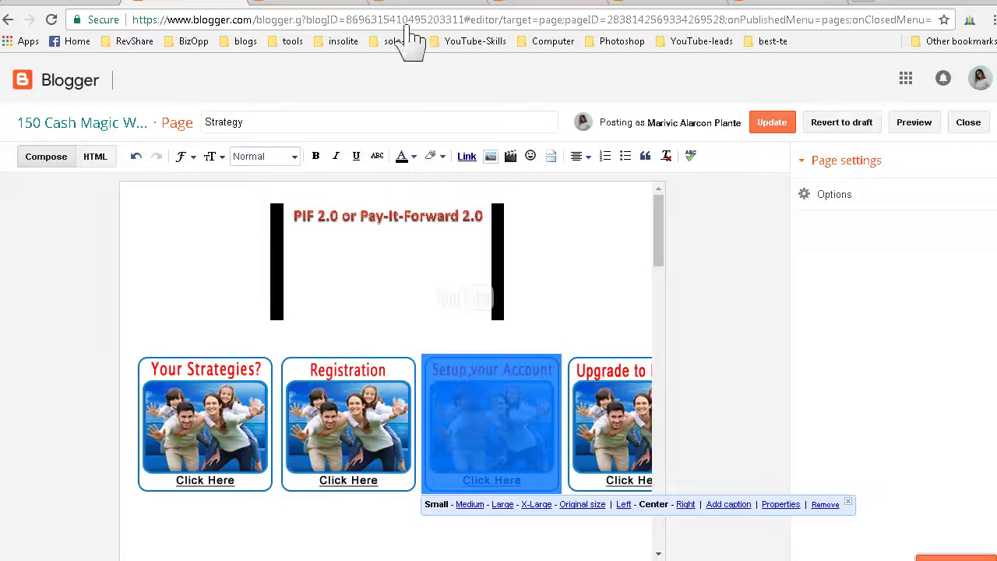
{"action": "left_click", "coordinate": [545, 2]}
{"action": "left_click", "coordinate": [315, 20]}
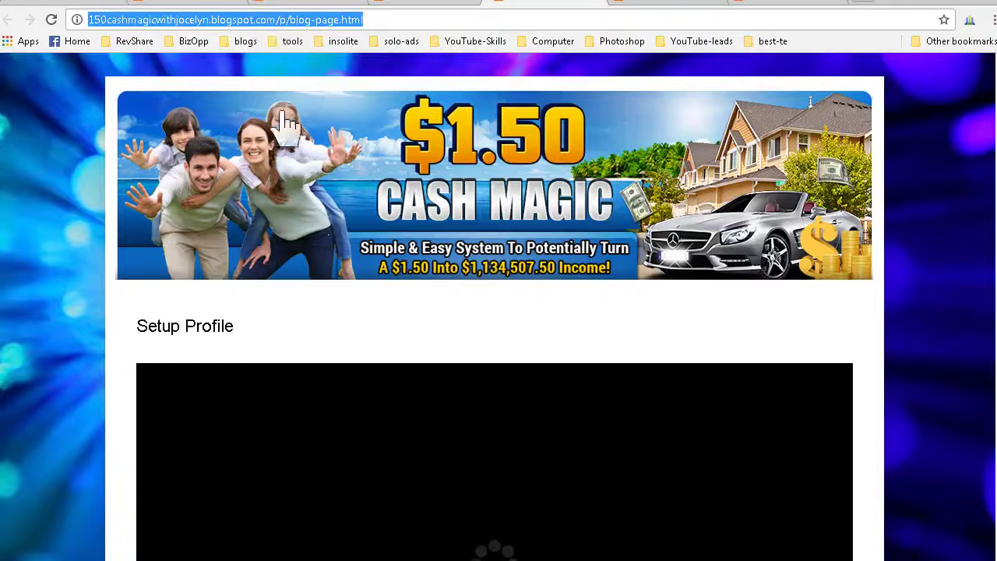
{"action": "right_click", "coordinate": [253, 22]}
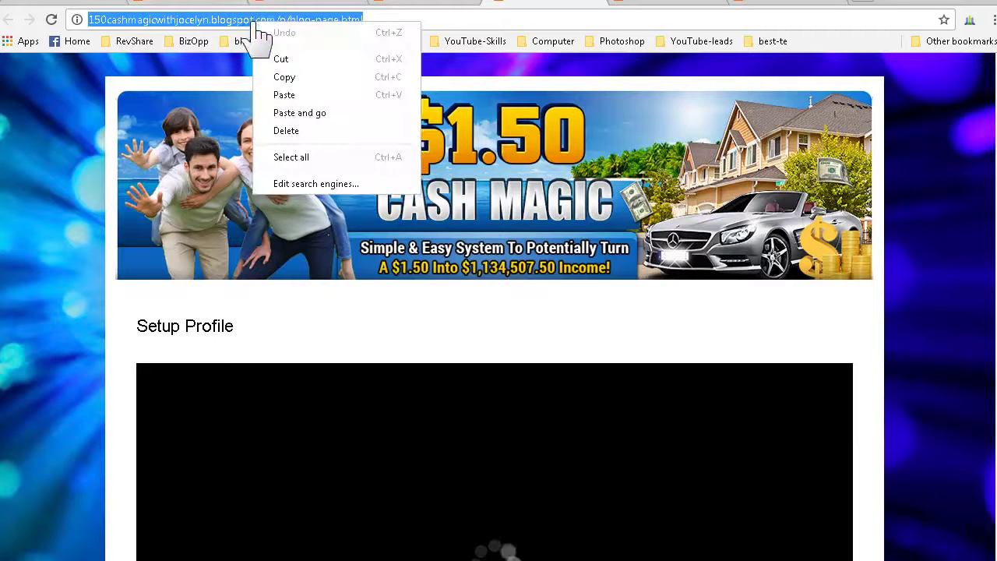
{"action": "left_click", "coordinate": [293, 78]}
{"action": "left_click", "coordinate": [205, 2]}
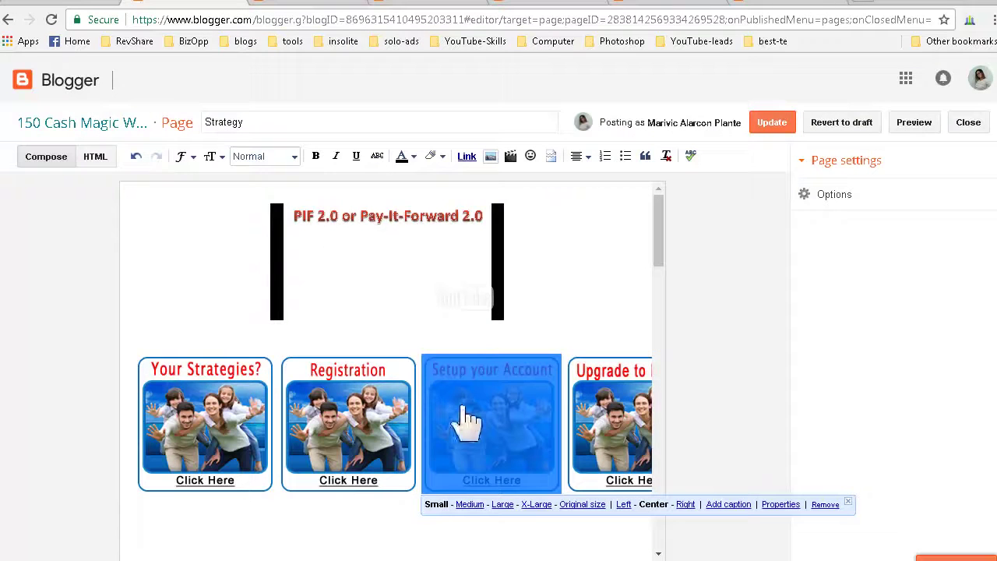
{"action": "left_click", "coordinate": [468, 159]}
{"action": "right_click", "coordinate": [500, 307]}
{"action": "left_click", "coordinate": [545, 398]}
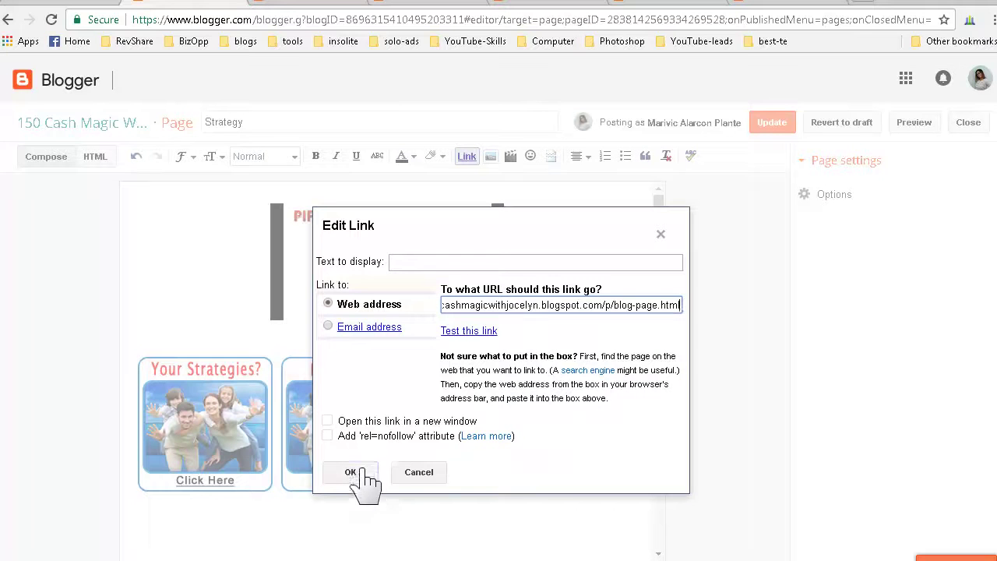
{"action": "left_click", "coordinate": [350, 473]}
Link the Upgrade to Level 1 image to the copied address of the blog's /p/upgrade-to-level-1.html page
{"action": "scroll", "coordinate": [538, 534], "scroll_direction": "right", "scroll_amount": 4}
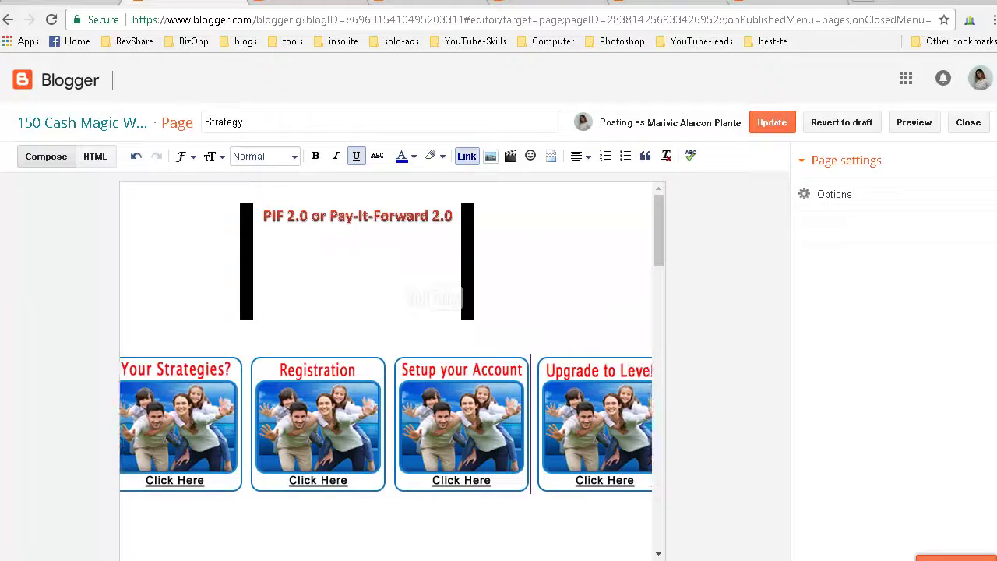
{"action": "left_click", "coordinate": [506, 428]}
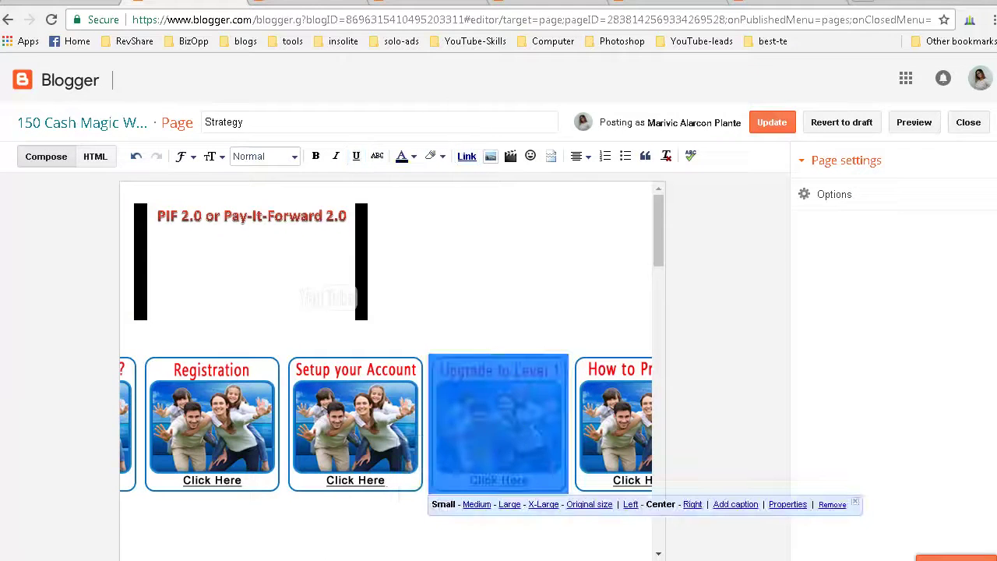
{"action": "left_click", "coordinate": [672, 3]}
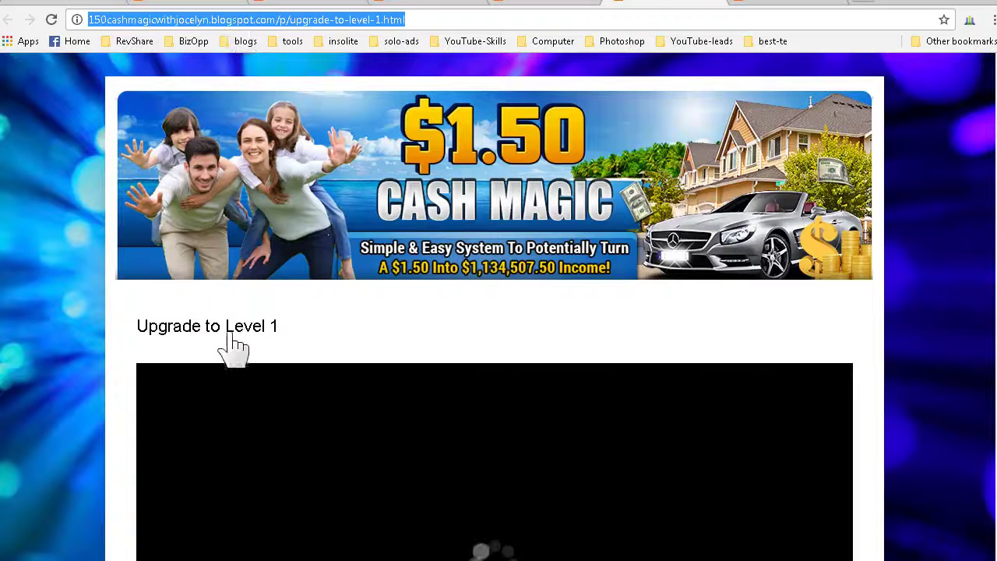
{"action": "right_click", "coordinate": [311, 23]}
{"action": "left_click", "coordinate": [336, 72]}
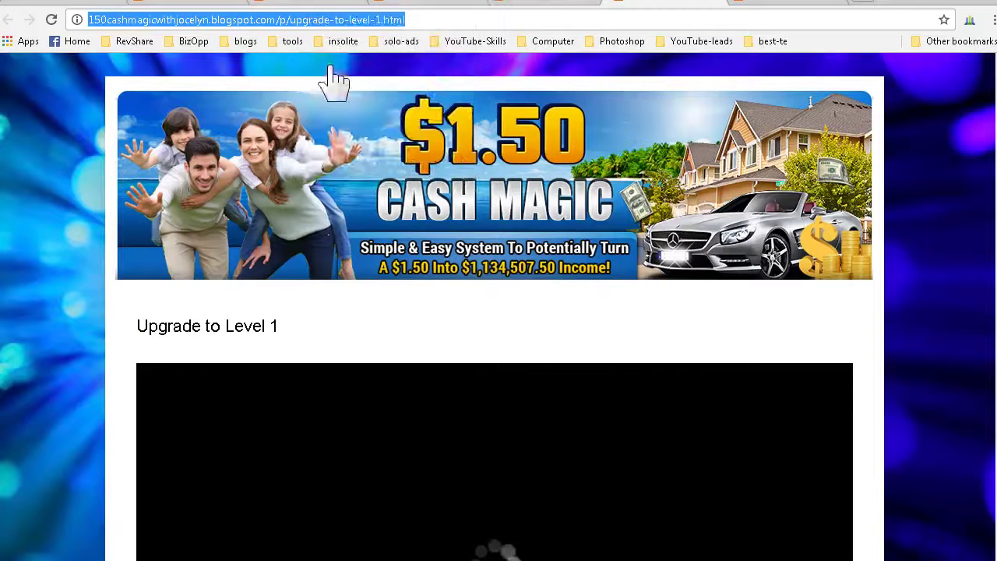
{"action": "key", "text": "ctrl+shift+Tab"}
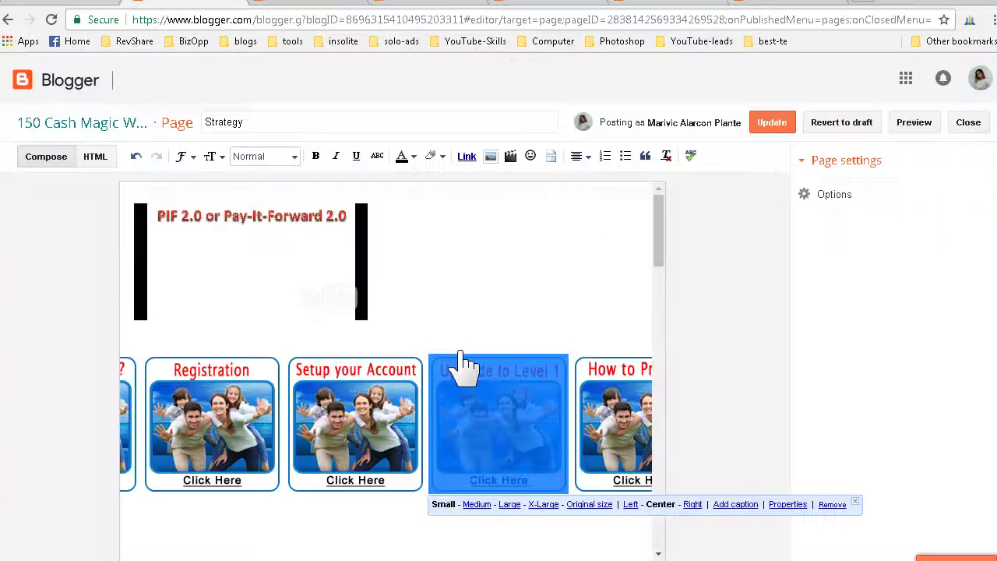
{"action": "left_click", "coordinate": [467, 157]}
{"action": "right_click", "coordinate": [482, 306]}
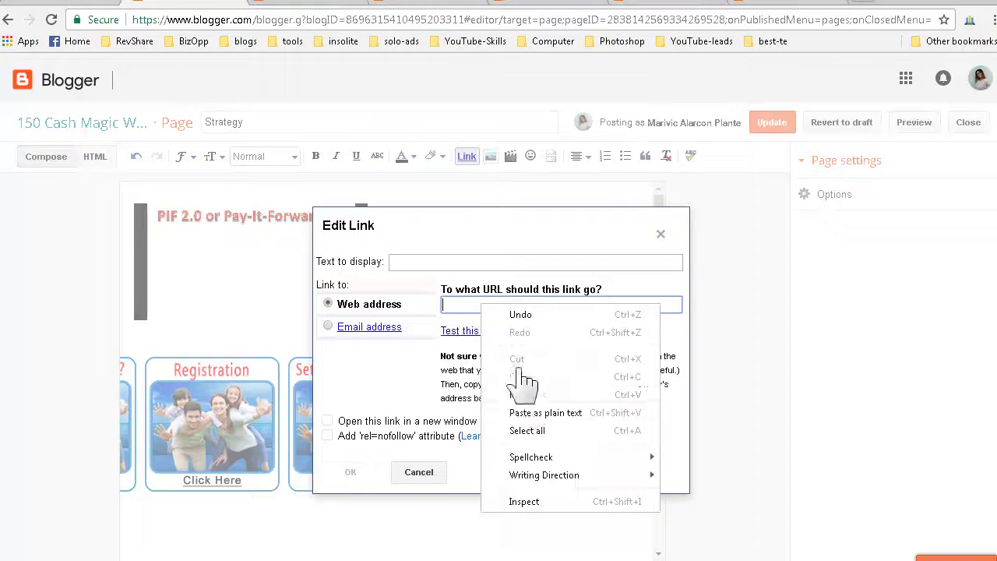
{"action": "left_click", "coordinate": [522, 395]}
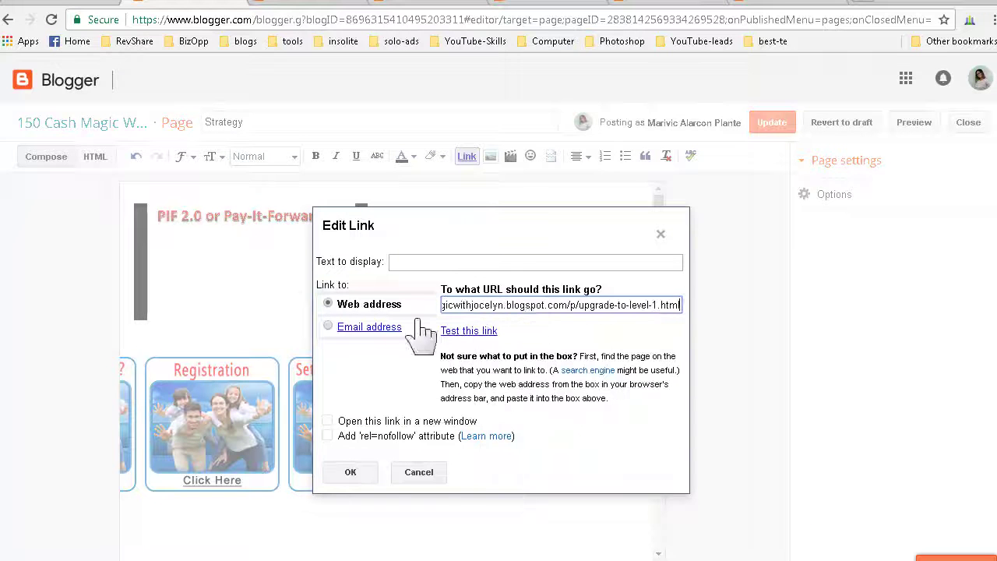
{"action": "left_click", "coordinate": [351, 473]}
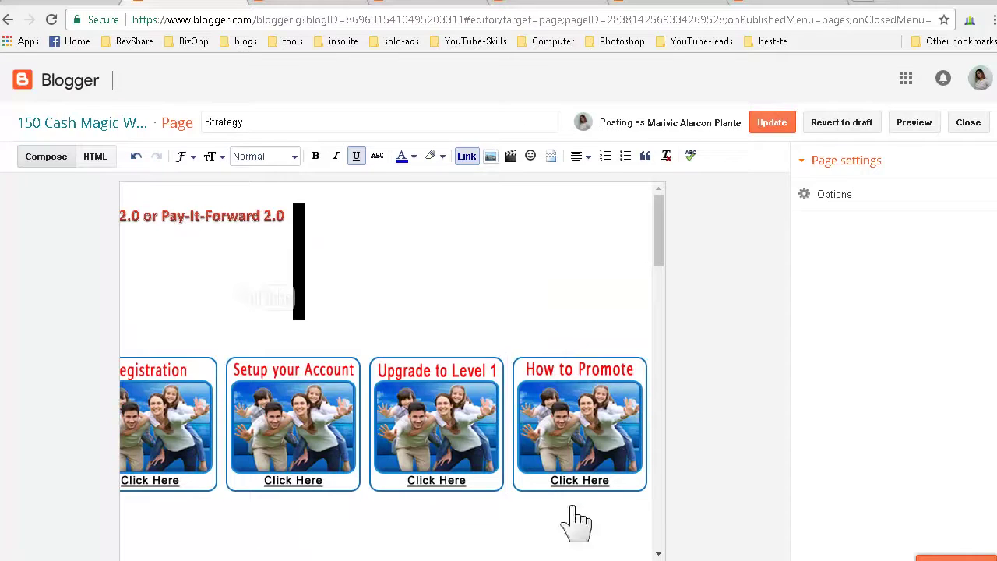
Link the How to Promote image to the copied address of the blog's /p/promote-your-biz.html page
{"action": "left_click", "coordinate": [572, 429]}
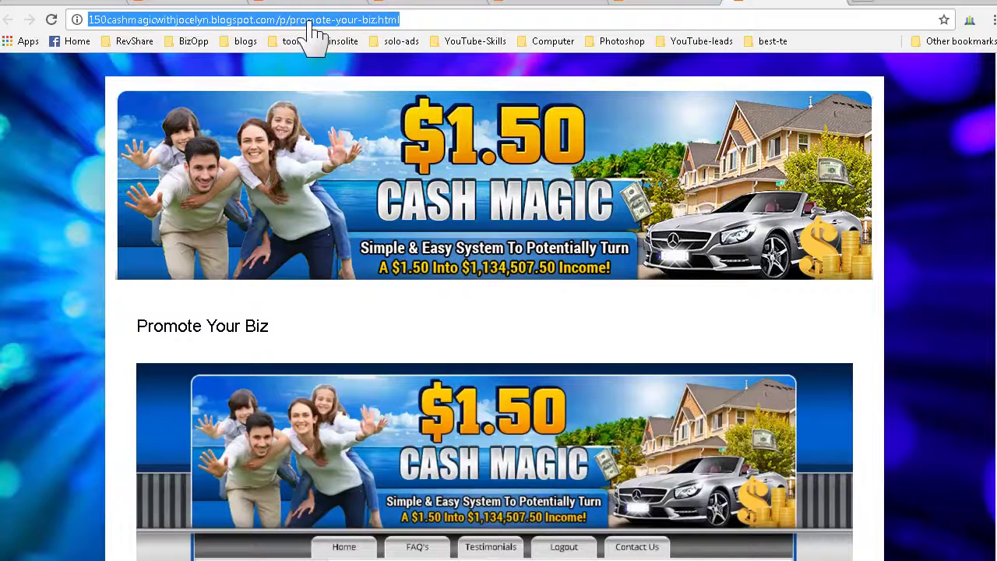
{"action": "right_click", "coordinate": [310, 22]}
{"action": "left_click", "coordinate": [338, 73]}
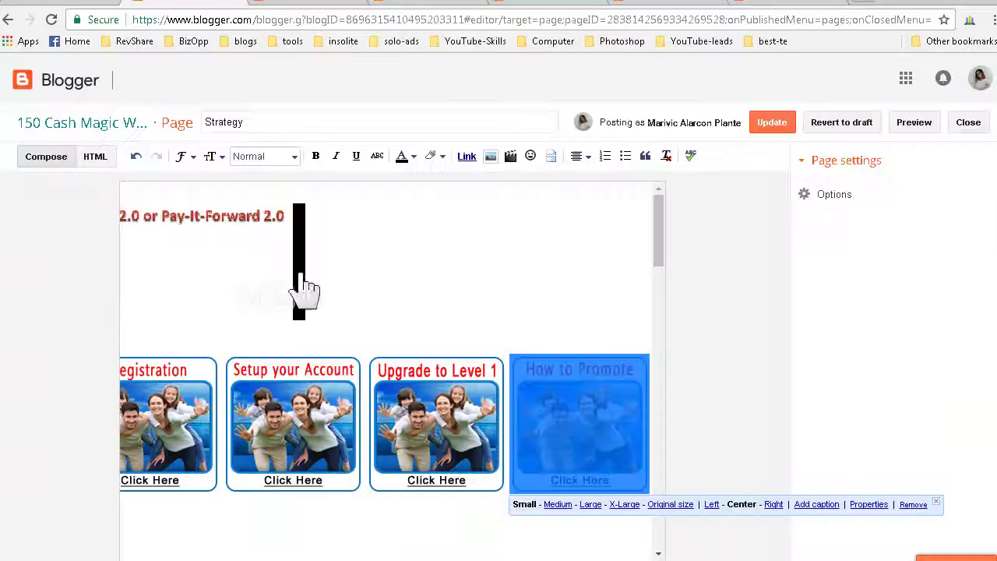
{"action": "left_click", "coordinate": [467, 156]}
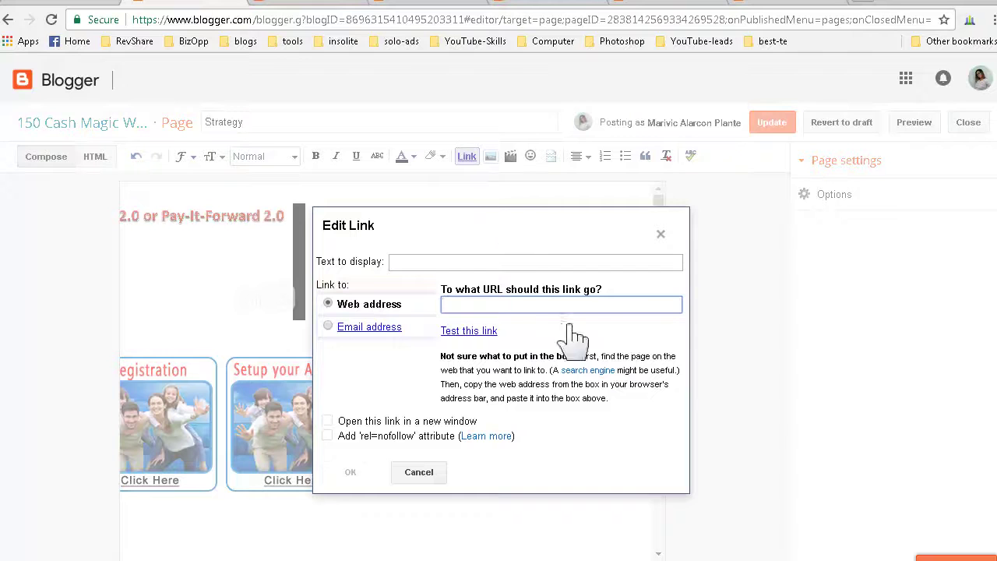
{"action": "right_click", "coordinate": [540, 306]}
{"action": "left_click", "coordinate": [584, 390]}
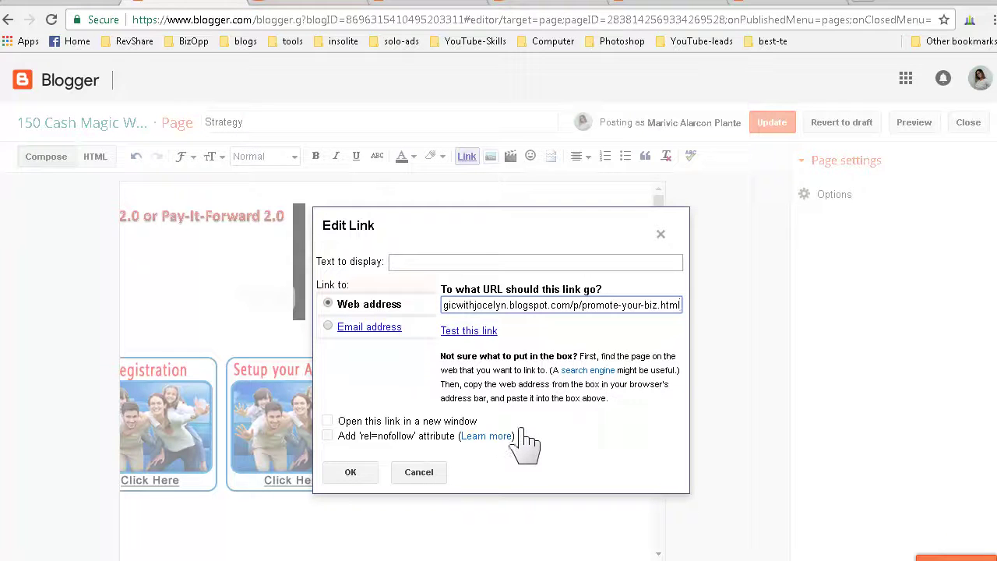
{"action": "left_click", "coordinate": [352, 473]}
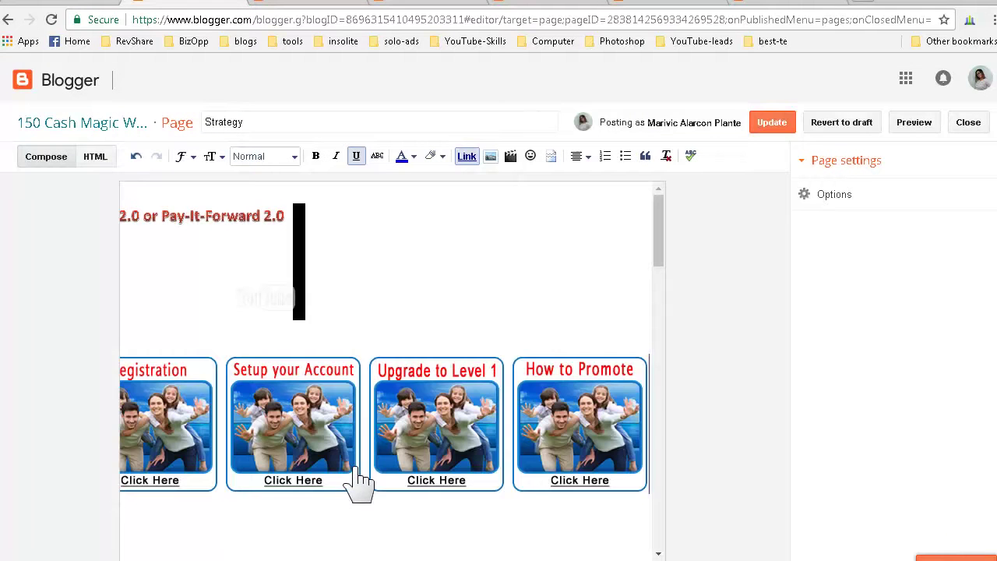
Find the upper Connect With Your Sponsor on Facebook banner, then switch to Notepad and copy the saved Facebook profile address
{"action": "left_click_drag", "start_coordinate": [661, 268], "coordinate": [662, 335]}
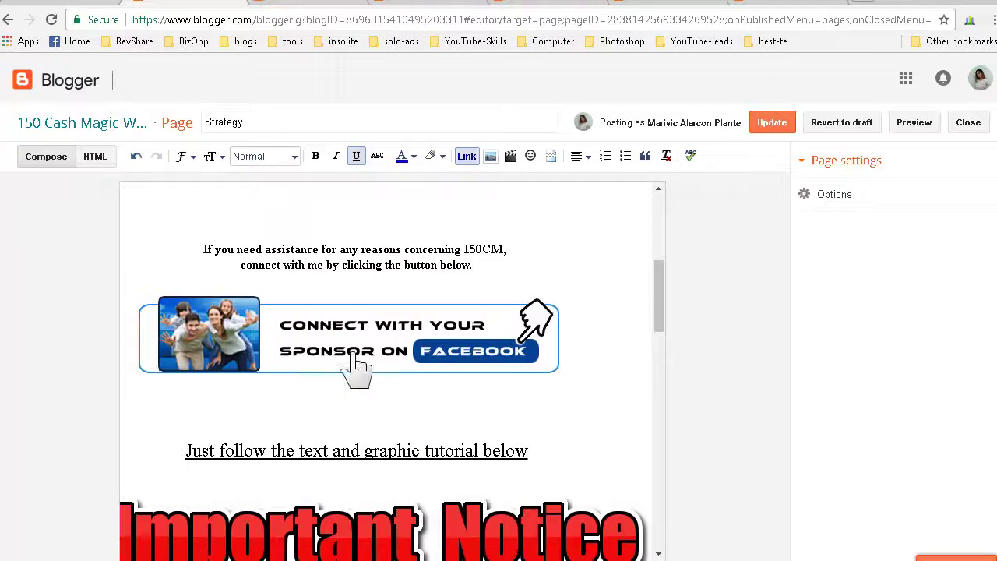
{"action": "left_click", "coordinate": [353, 355]}
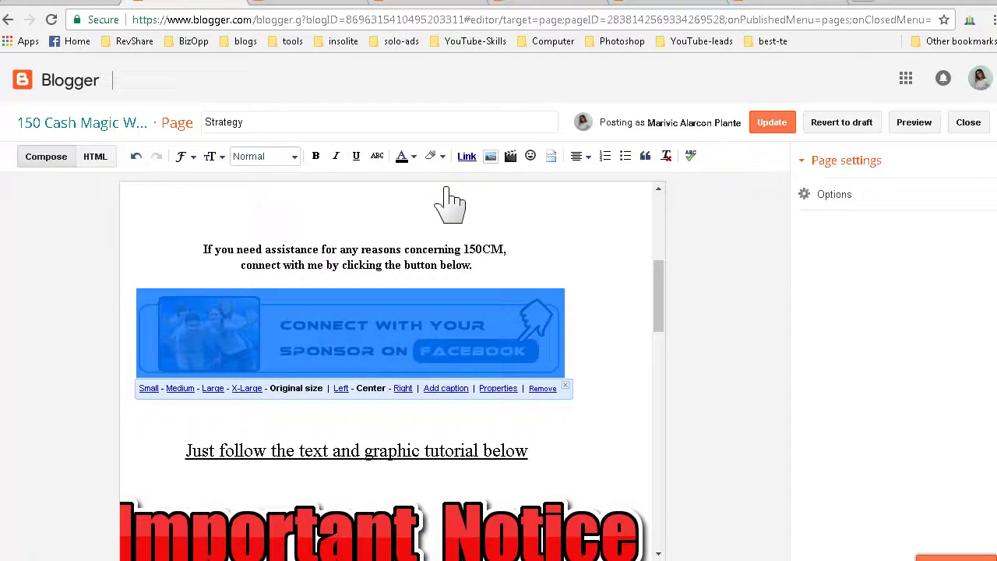
{"action": "left_click", "coordinate": [2, 191]}
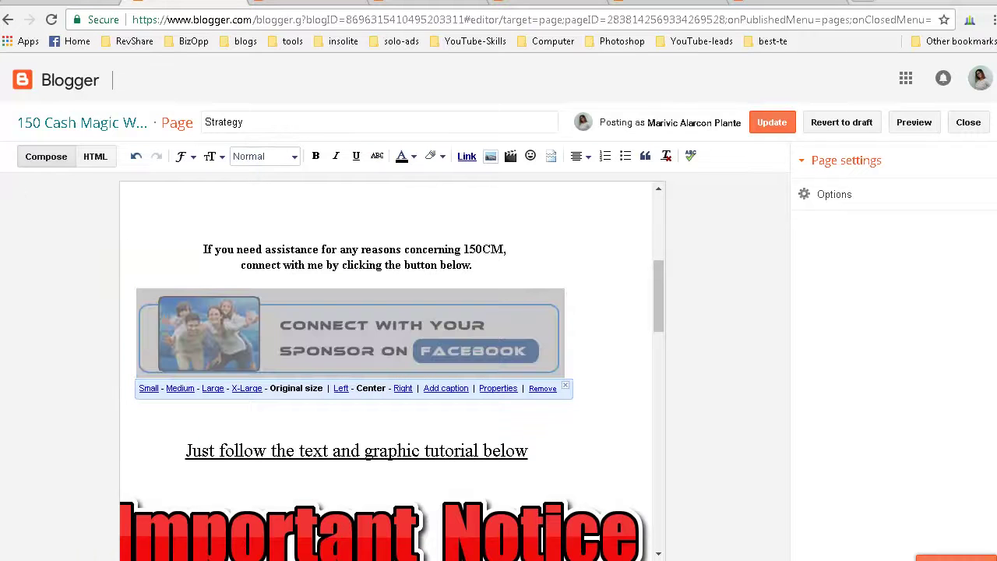
{"action": "key", "text": "alt+Tab"}
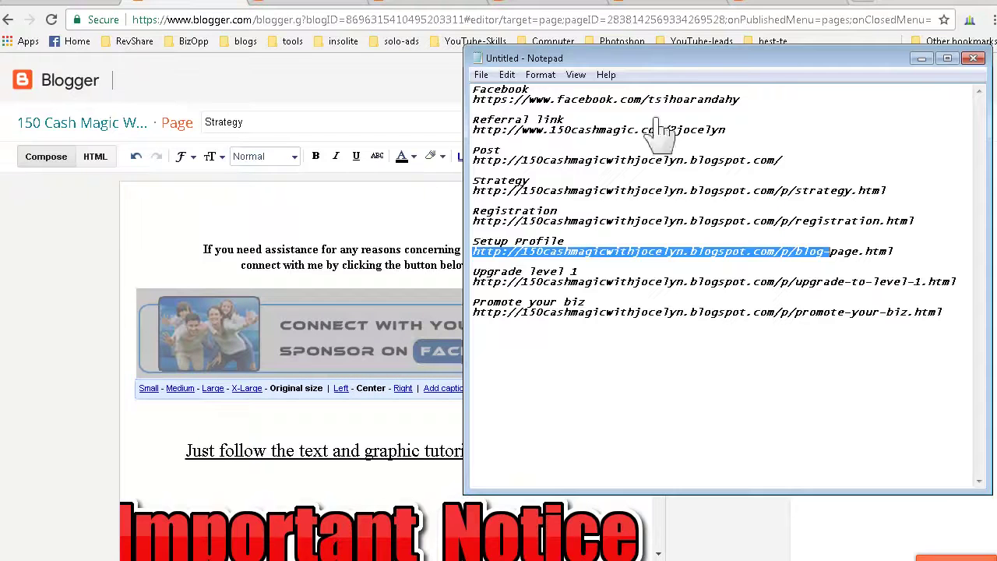
{"action": "left_click_drag", "start_coordinate": [741, 100], "coordinate": [479, 104]}
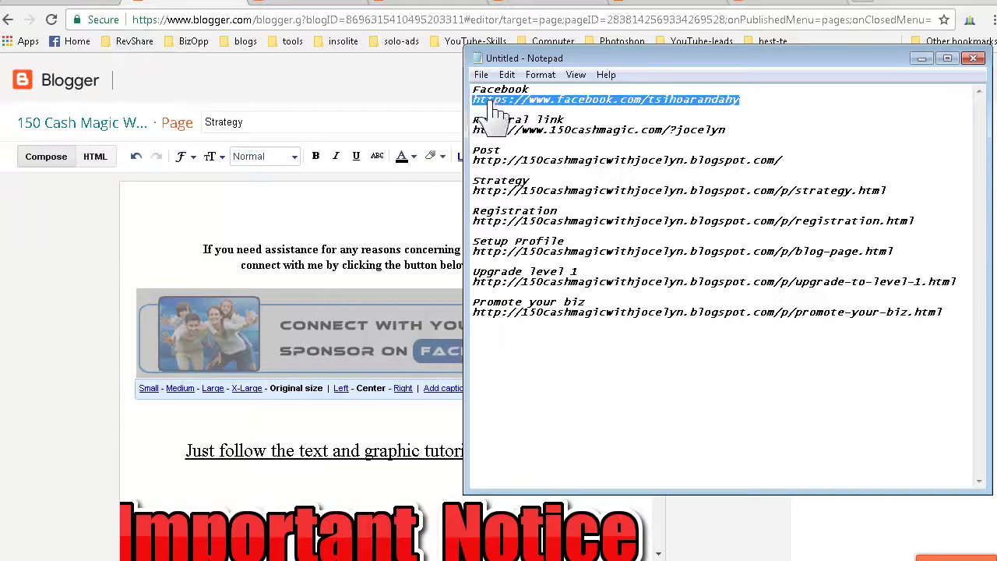
{"action": "right_click", "coordinate": [480, 102]}
{"action": "left_click", "coordinate": [538, 152]}
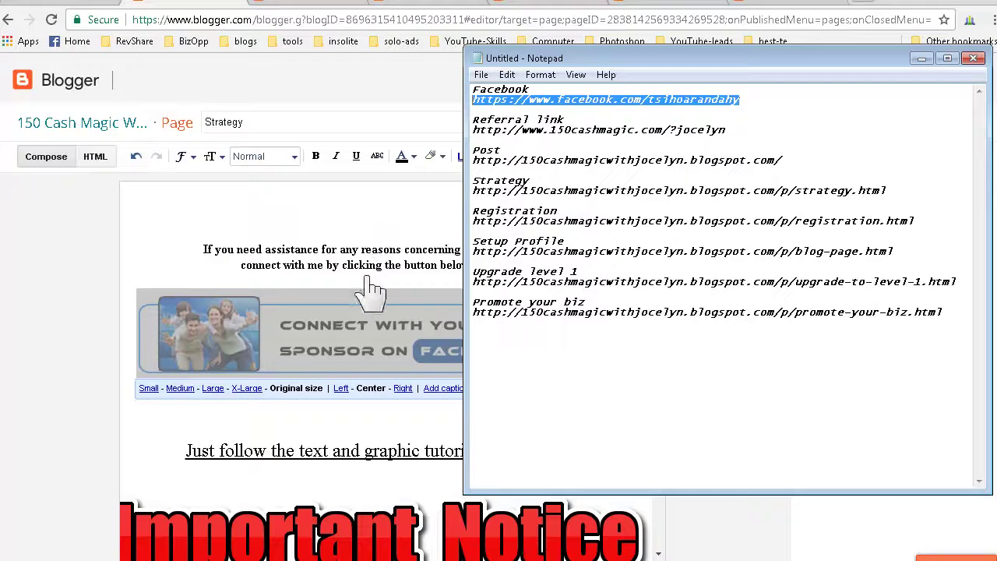
Return to Blogger and link the upper Facebook sponsor banner to the copied profile address, set to open in a new window
{"action": "left_click", "coordinate": [331, 349]}
{"action": "left_click", "coordinate": [331, 352]}
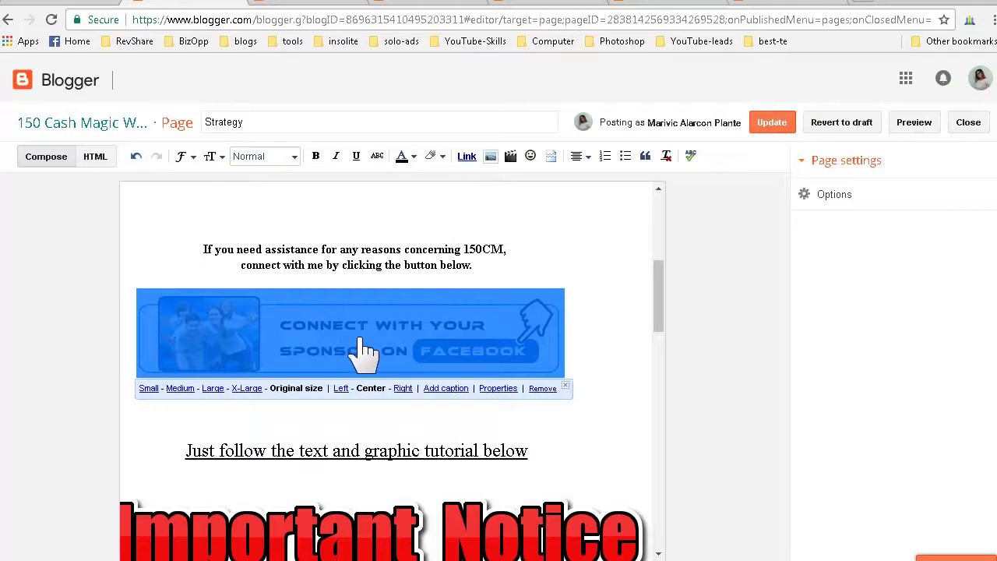
{"action": "left_click", "coordinate": [468, 157]}
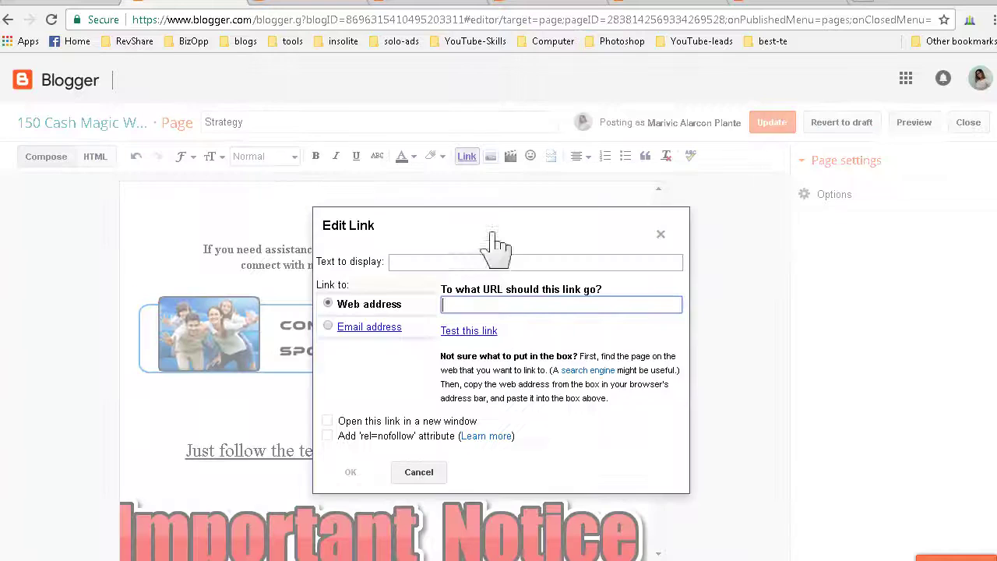
{"action": "right_click", "coordinate": [517, 307]}
{"action": "left_click", "coordinate": [555, 398]}
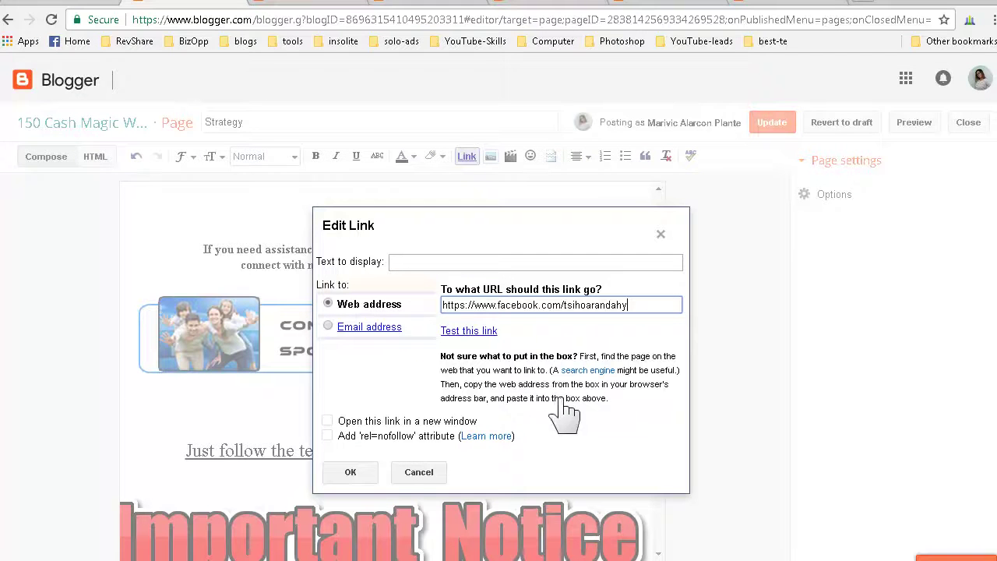
{"action": "left_click", "coordinate": [327, 421]}
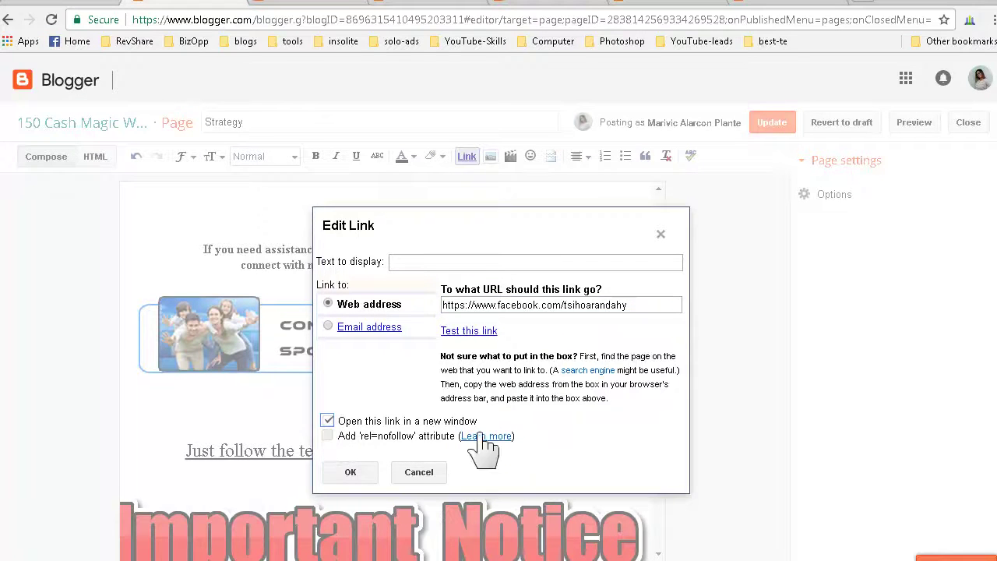
{"action": "left_click", "coordinate": [351, 473]}
Link the "If you're ready to reserve your position now" Facebook banner to the same copied profile address
{"action": "left_click_drag", "start_coordinate": [647, 317], "coordinate": [639, 487]}
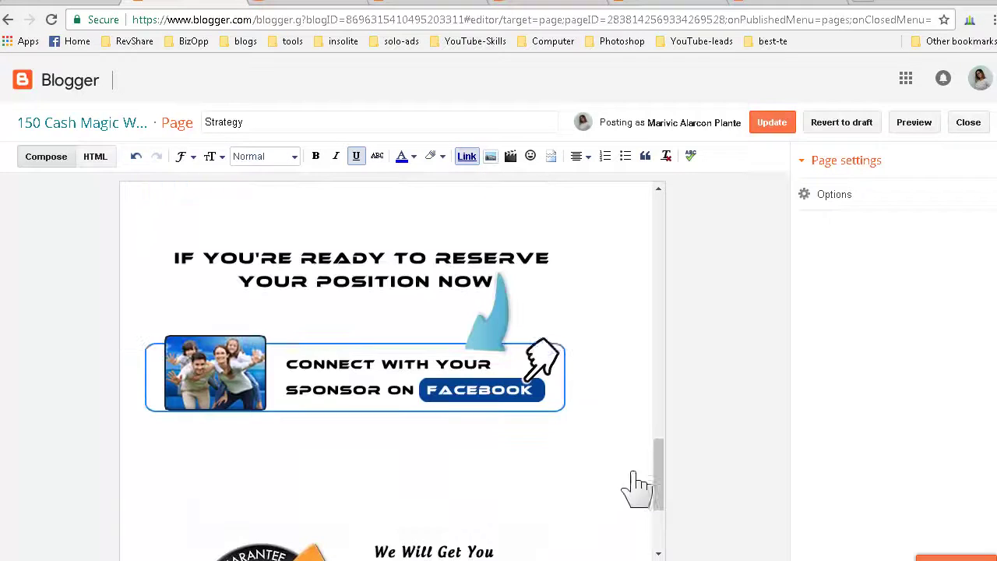
{"action": "left_click", "coordinate": [349, 385]}
{"action": "left_click", "coordinate": [469, 160]}
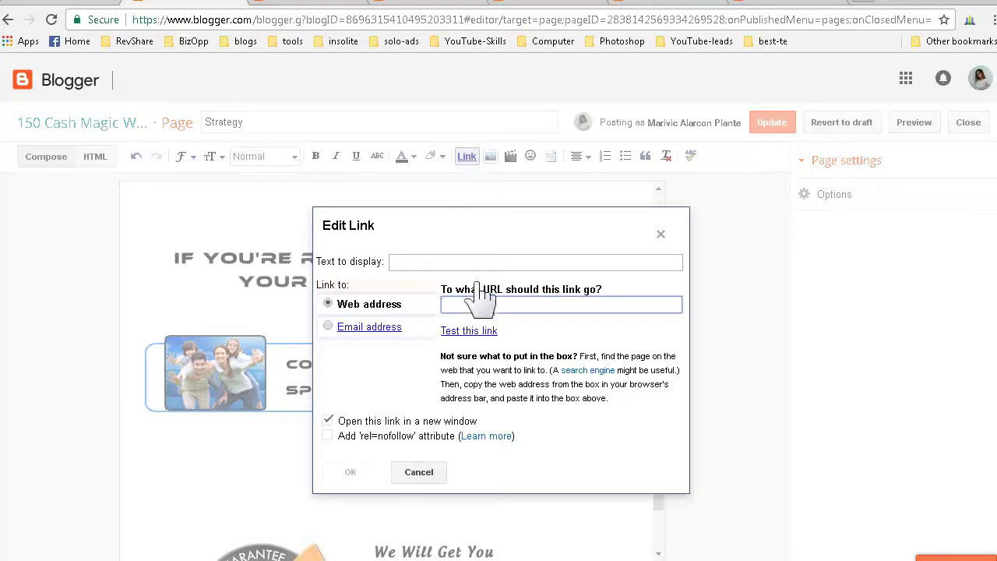
{"action": "right_click", "coordinate": [481, 308]}
{"action": "left_click", "coordinate": [517, 395]}
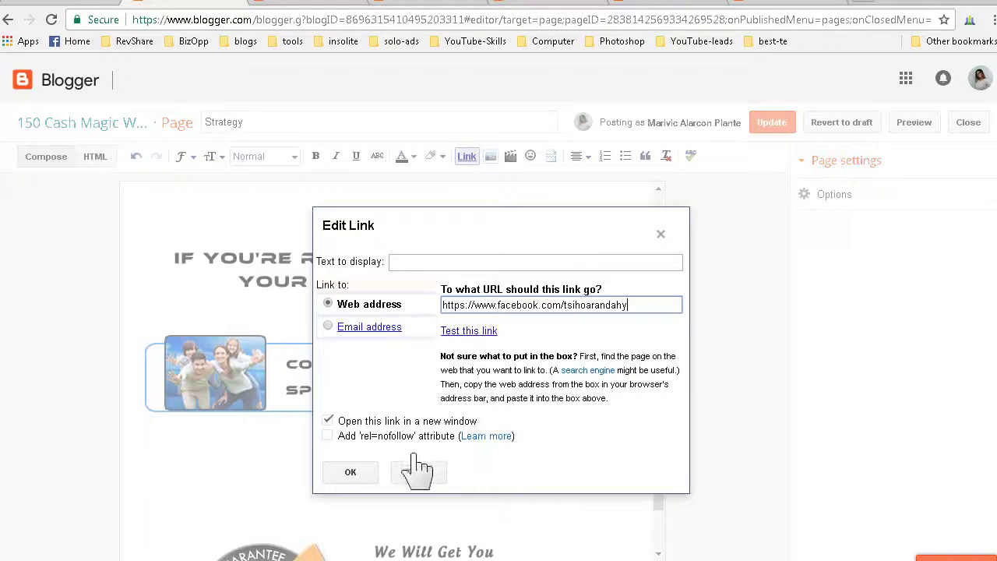
{"action": "left_click", "coordinate": [351, 472]}
Update the Strategy page and open the Registration page for editing at its navigation images
{"action": "scroll", "coordinate": [541, 487], "scroll_direction": "down", "scroll_amount": 3}
{"action": "scroll", "coordinate": [541, 491], "scroll_direction": "up", "scroll_amount": 3}
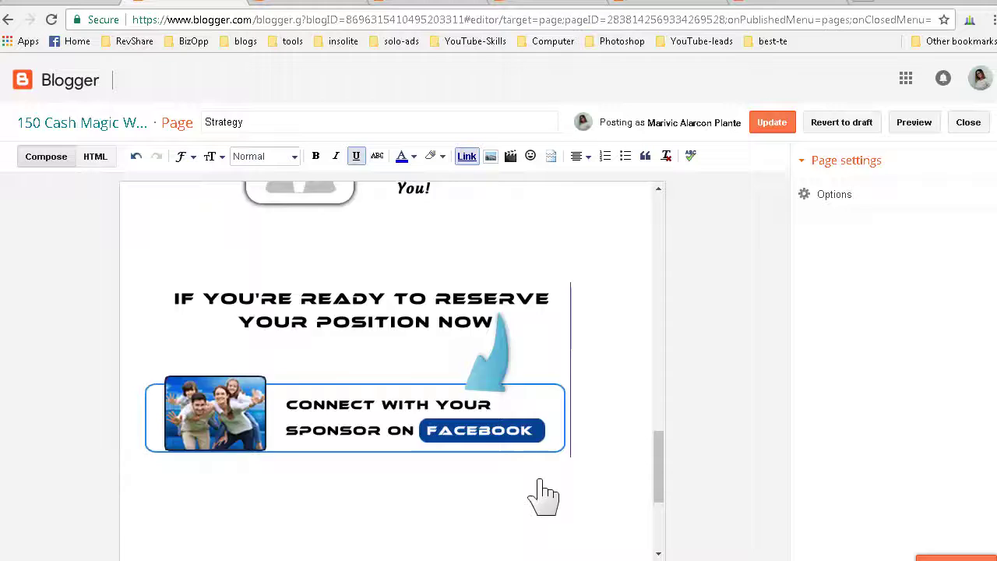
{"action": "scroll", "coordinate": [541, 490], "scroll_direction": "up", "scroll_amount": 8}
{"action": "left_click", "coordinate": [773, 125]}
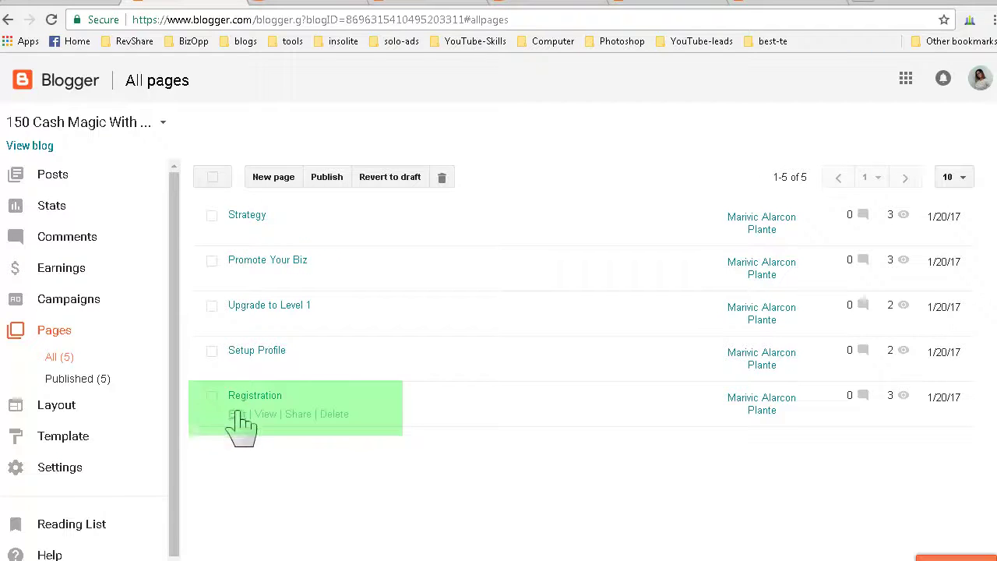
{"action": "left_click", "coordinate": [238, 414]}
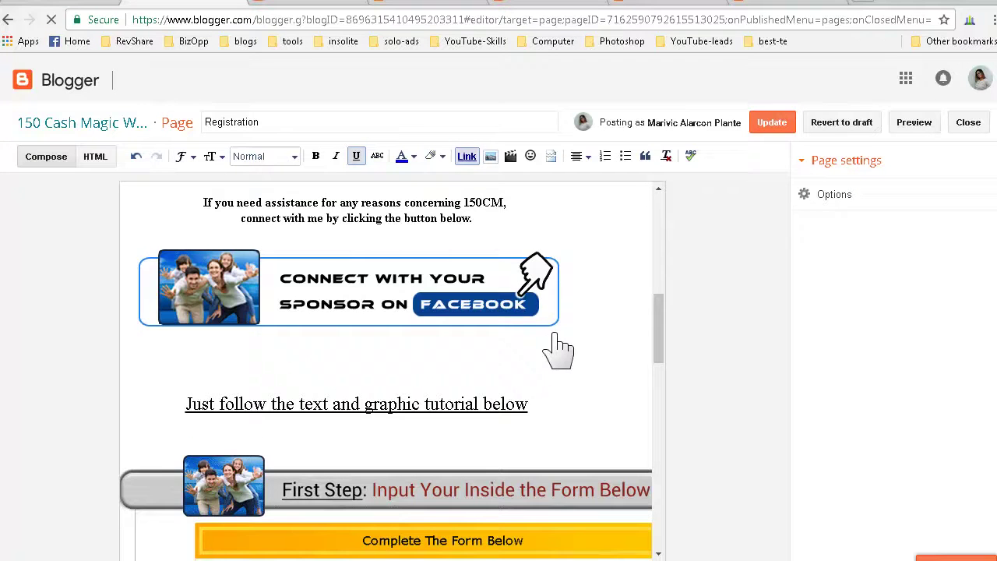
{"action": "left_click_drag", "start_coordinate": [659, 305], "coordinate": [662, 242]}
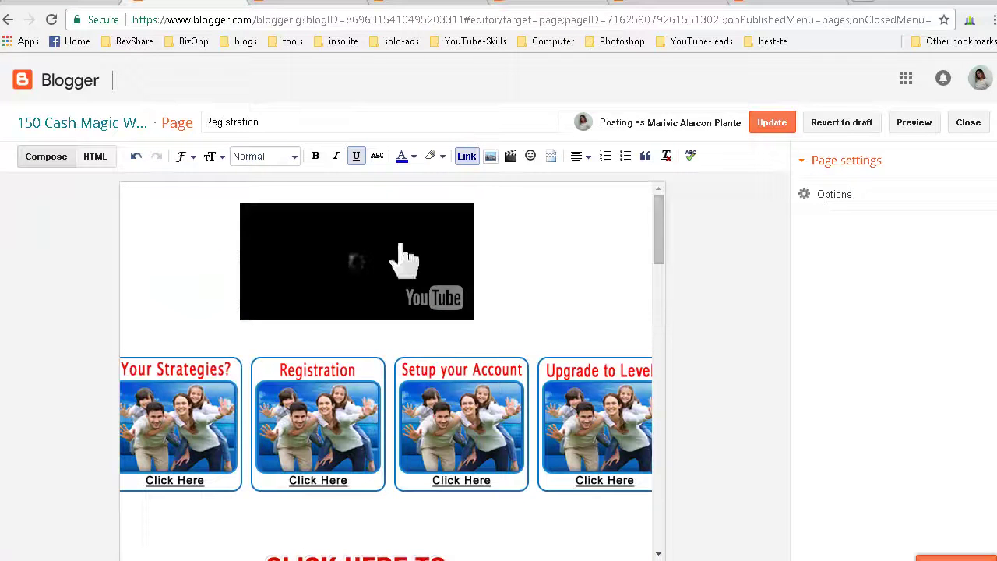
Select the Your Strategies image on the Registration page and copy the address of the published Strategy page
{"action": "scroll", "coordinate": [659, 254], "scroll_direction": "down", "scroll_amount": 3}
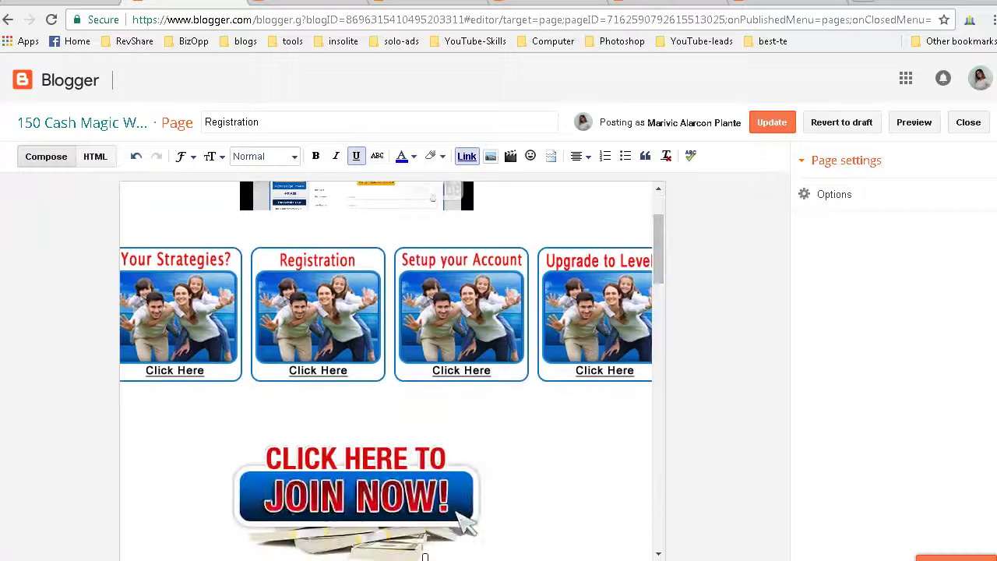
{"action": "left_click", "coordinate": [177, 350]}
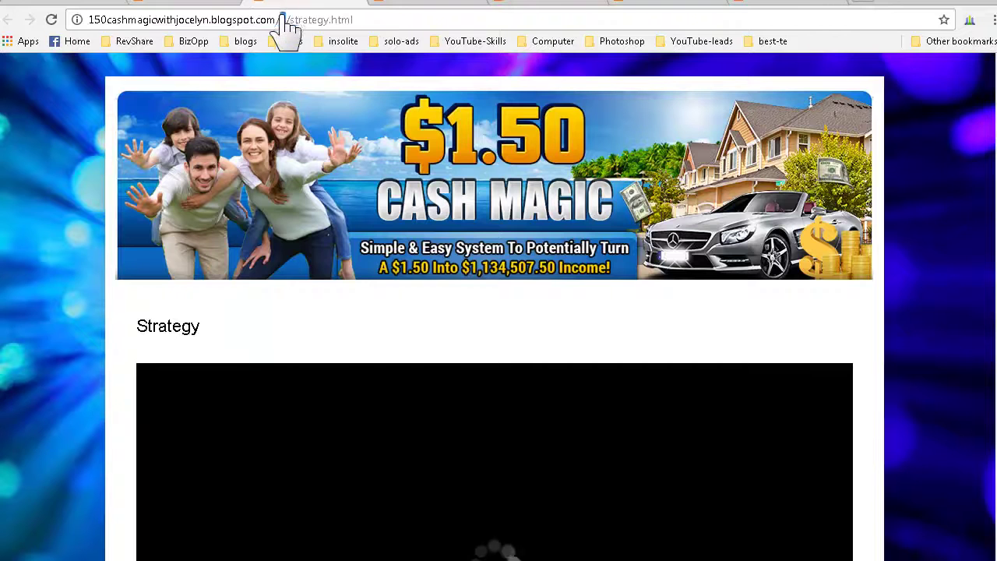
{"action": "left_click", "coordinate": [287, 23]}
{"action": "right_click", "coordinate": [287, 22]}
{"action": "left_click", "coordinate": [308, 70]}
{"action": "key", "text": "ctrl+Tab"}
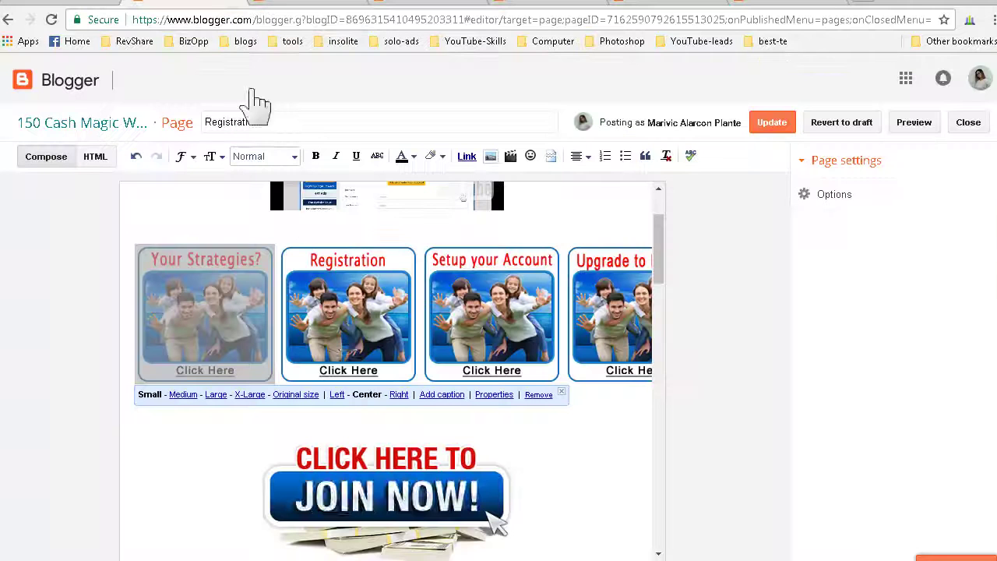
Link the Your Strategies image to the copied strategy.html address, with opening in a new window turned off
{"action": "left_click", "coordinate": [466, 157]}
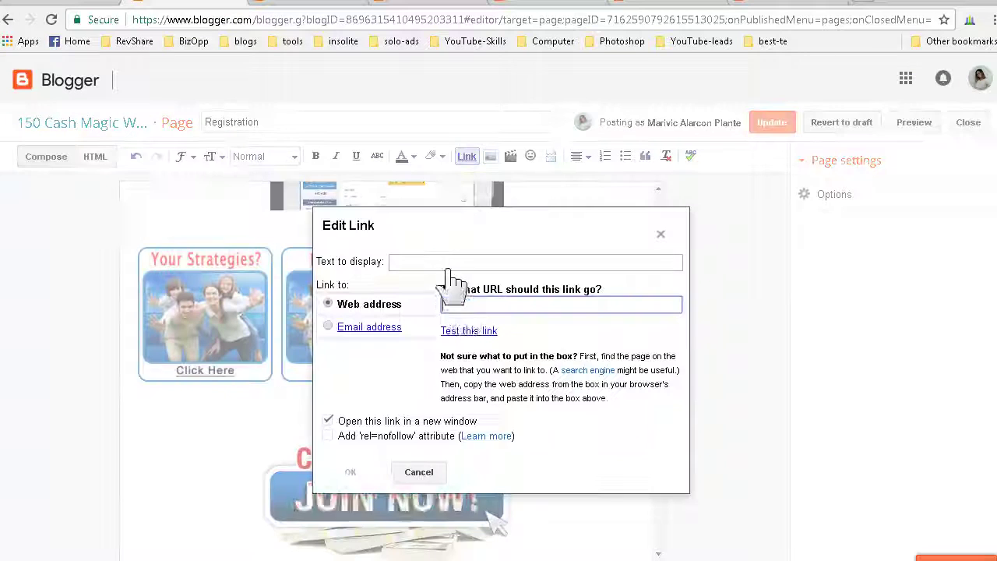
{"action": "right_click", "coordinate": [460, 310]}
{"action": "left_click", "coordinate": [504, 395]}
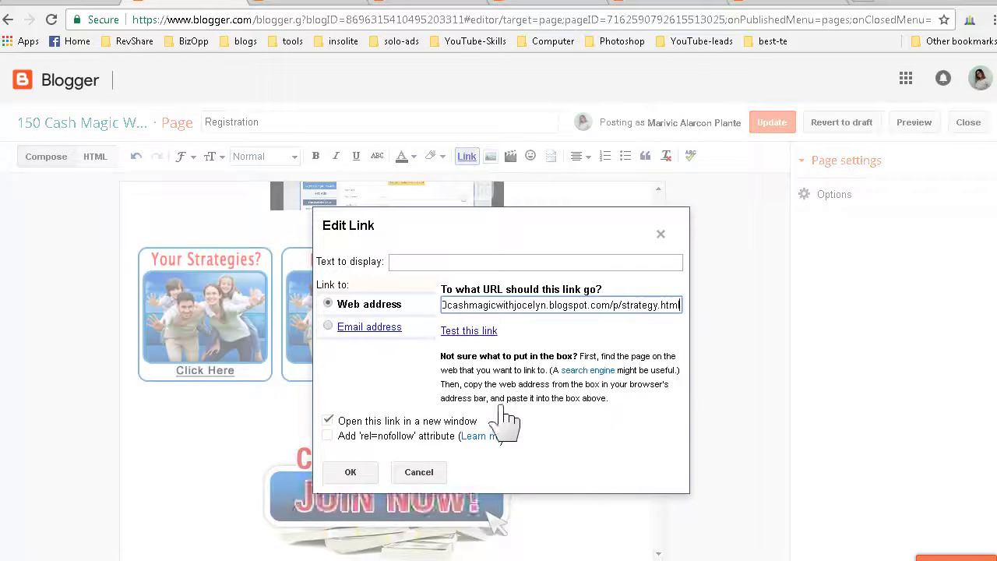
{"action": "left_click", "coordinate": [328, 422]}
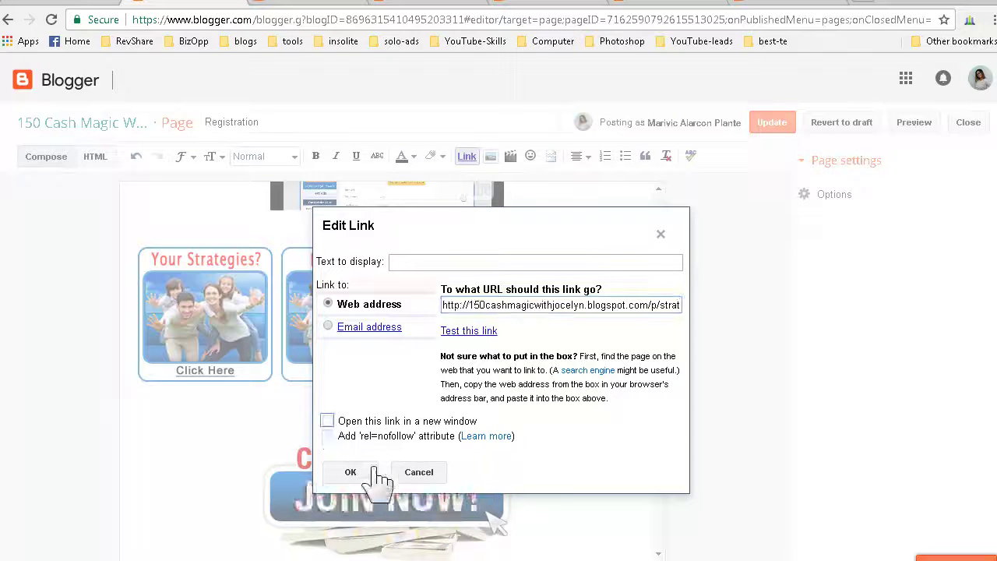
{"action": "left_click", "coordinate": [359, 477]}
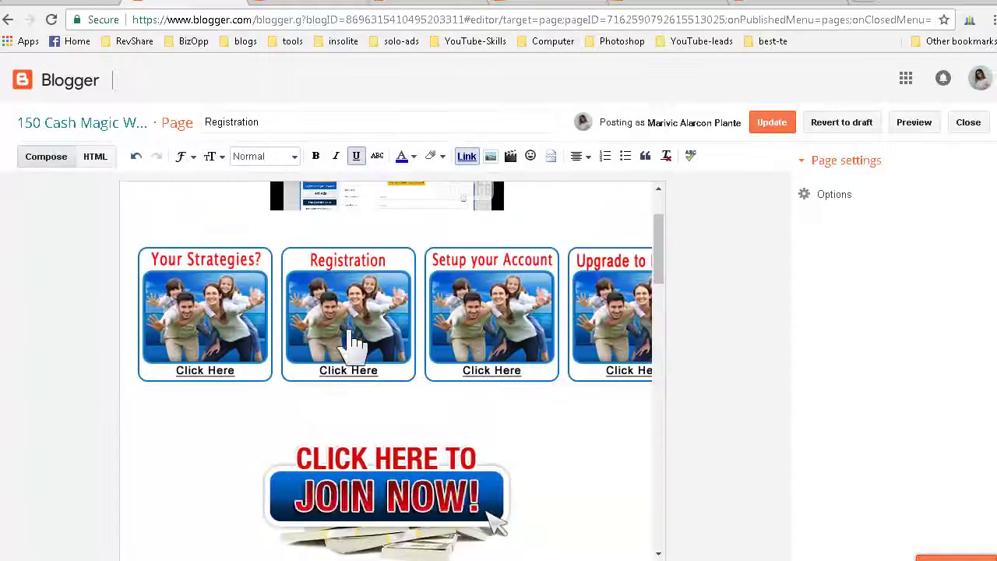
Select the Setup your Account image, copy the published Setup Profile page's address, and return to the Registration page editor
{"action": "left_click", "coordinate": [348, 325]}
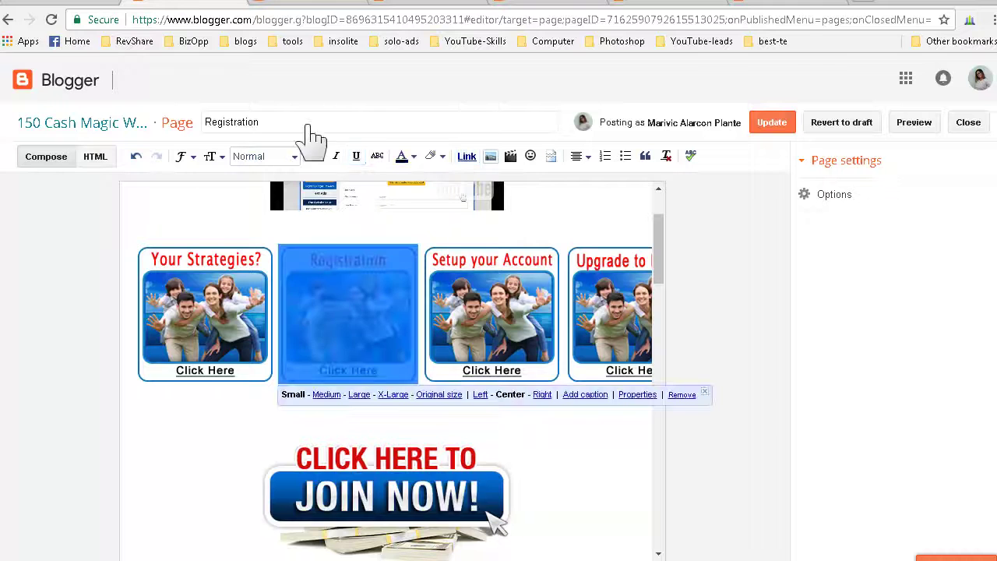
{"action": "left_click", "coordinate": [475, 326]}
{"action": "left_click", "coordinate": [416, 3]}
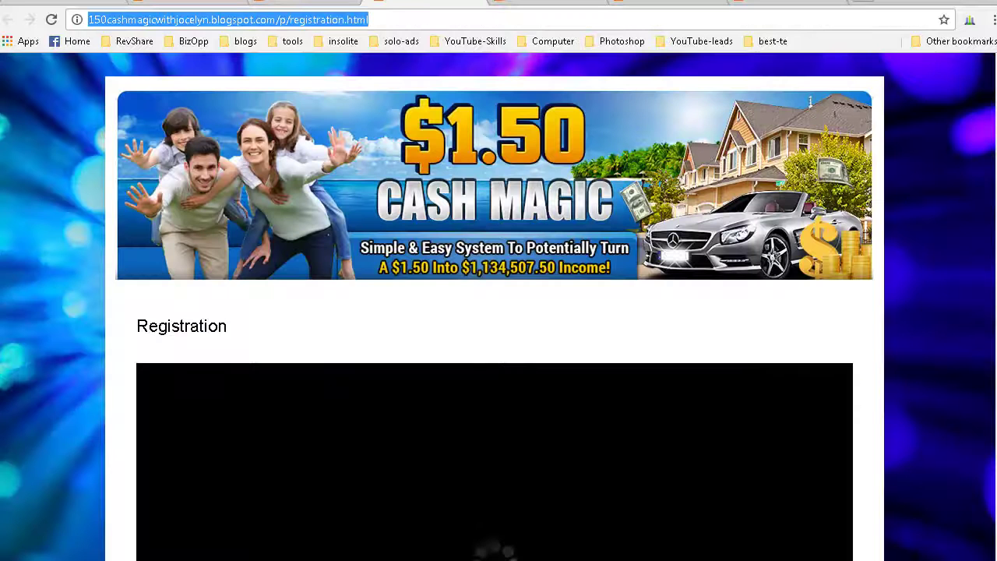
{"action": "left_click", "coordinate": [546, 3]}
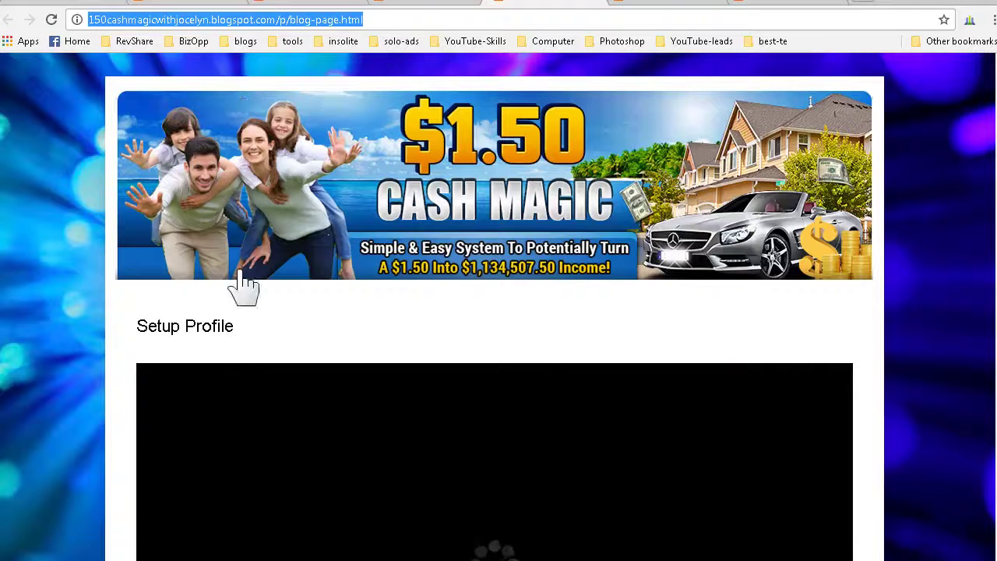
{"action": "right_click", "coordinate": [259, 24]}
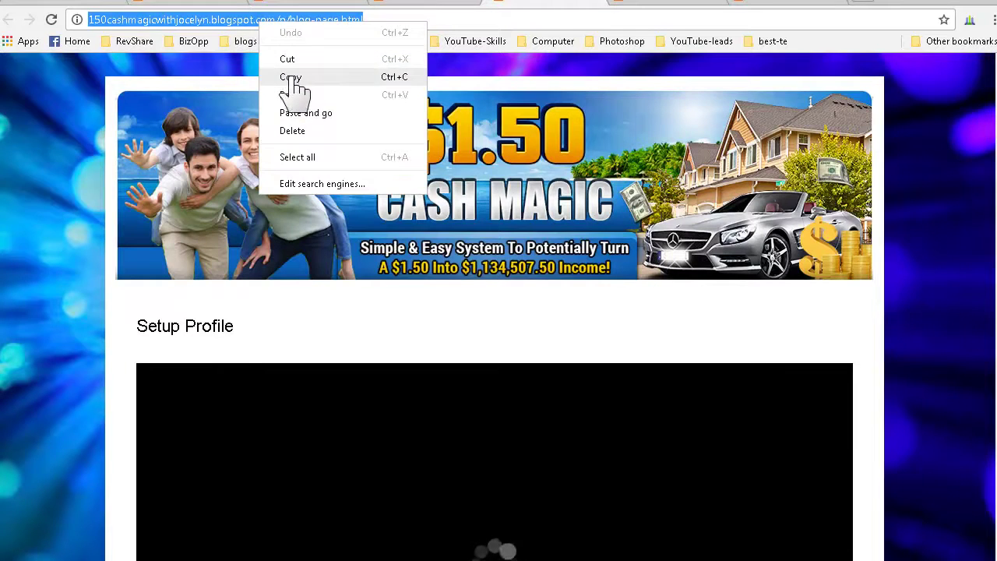
{"action": "left_click", "coordinate": [289, 77]}
{"action": "left_click", "coordinate": [289, 4]}
Link the Setup your Account image to the copied blog-page.html address
{"action": "left_click", "coordinate": [467, 157]}
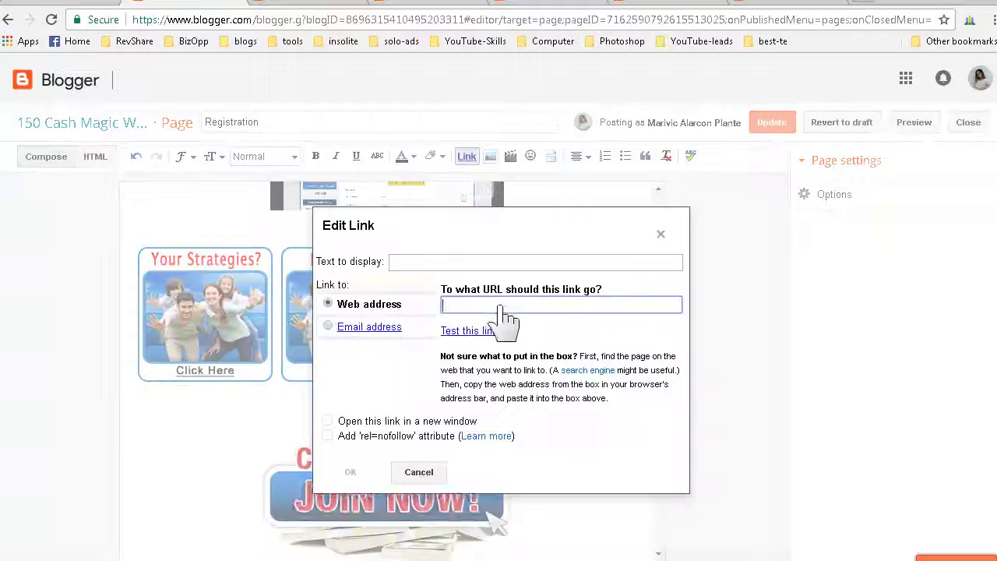
{"action": "right_click", "coordinate": [499, 305]}
{"action": "left_click", "coordinate": [543, 391]}
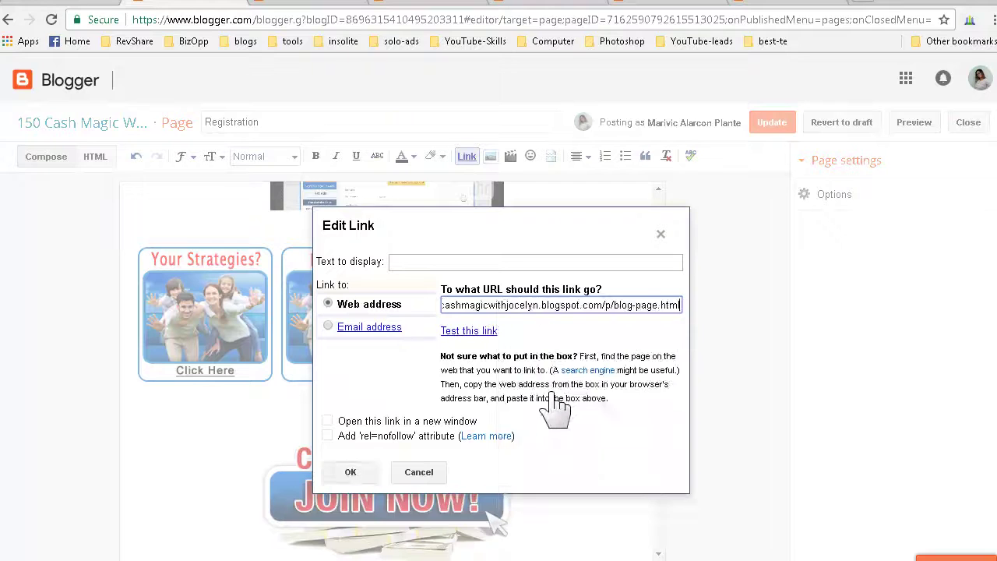
{"action": "left_click", "coordinate": [346, 473]}
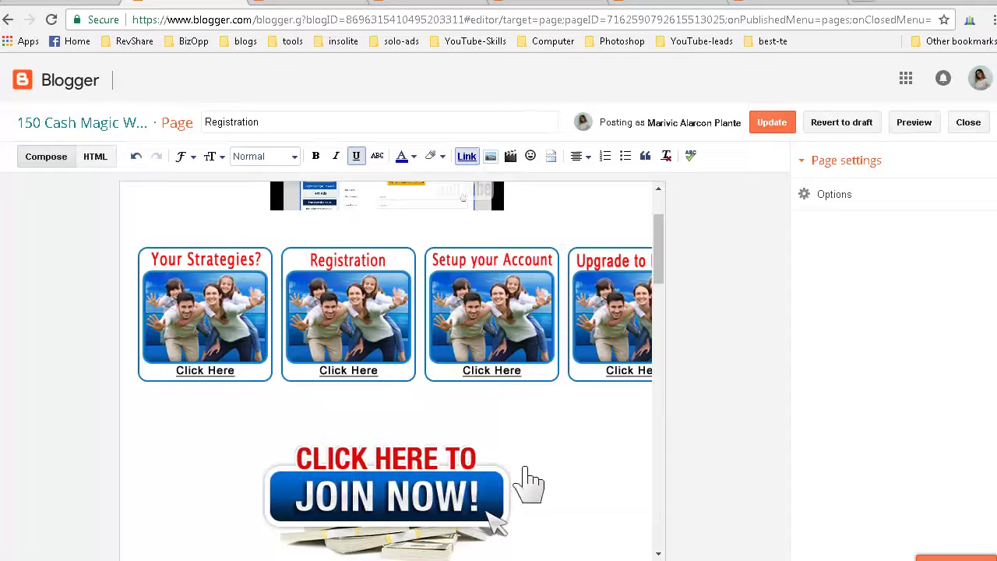
Link the Upgrade to Level 1 image to the published upgrade-to-level-1.html page address
{"action": "left_click", "coordinate": [606, 336]}
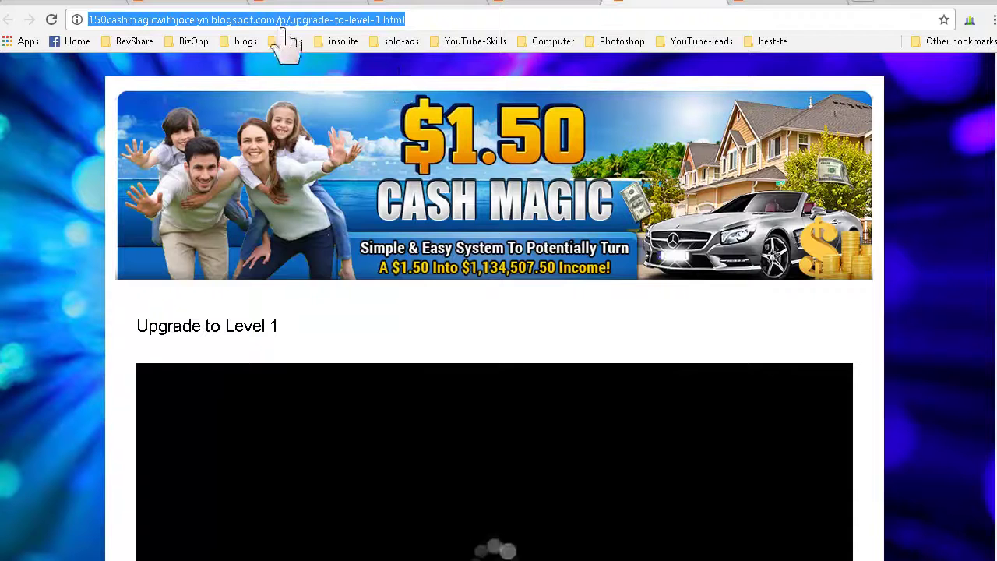
{"action": "right_click", "coordinate": [281, 25]}
{"action": "left_click", "coordinate": [316, 78]}
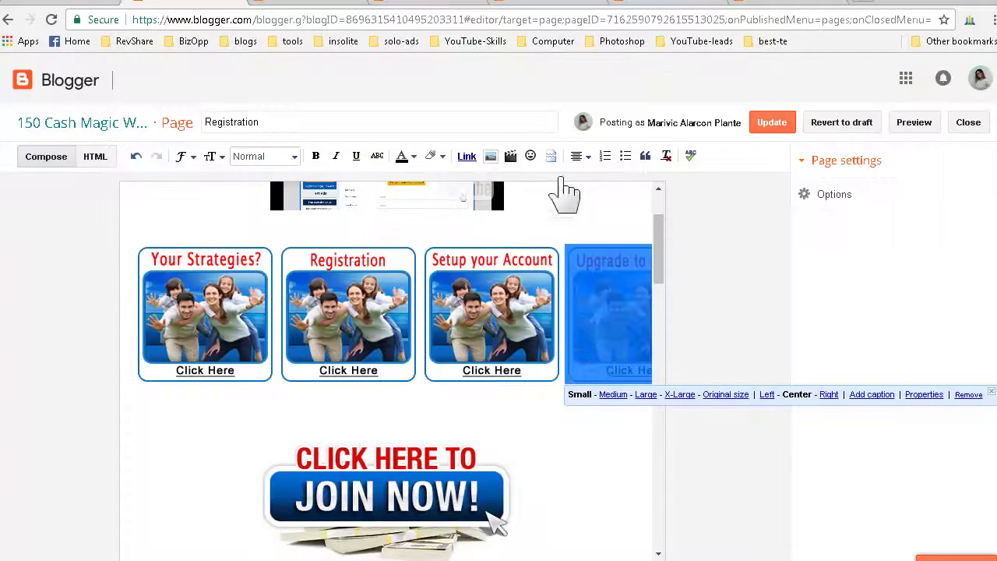
{"action": "left_click", "coordinate": [467, 157]}
{"action": "right_click", "coordinate": [530, 312]}
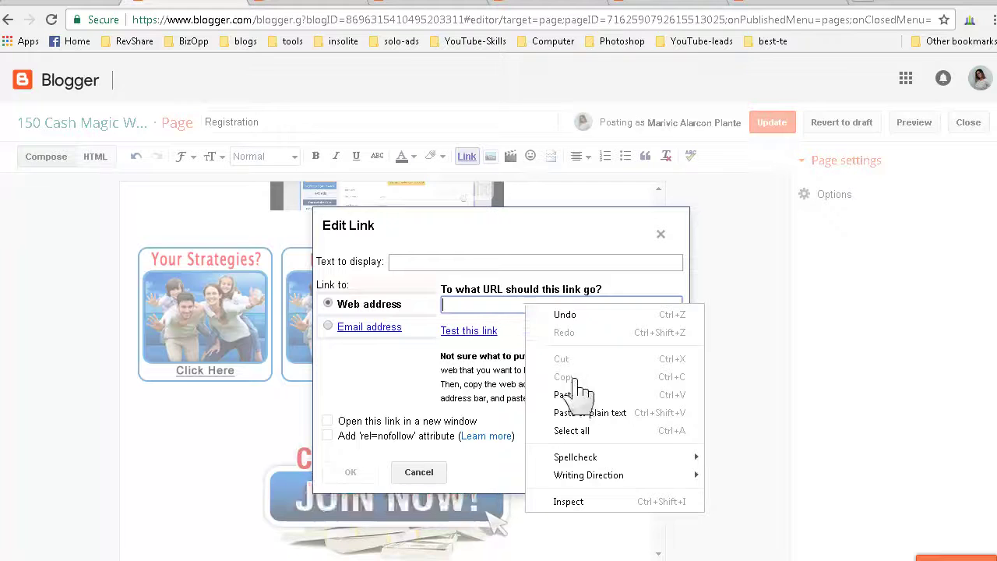
{"action": "left_click", "coordinate": [577, 392]}
{"action": "left_click", "coordinate": [351, 472]}
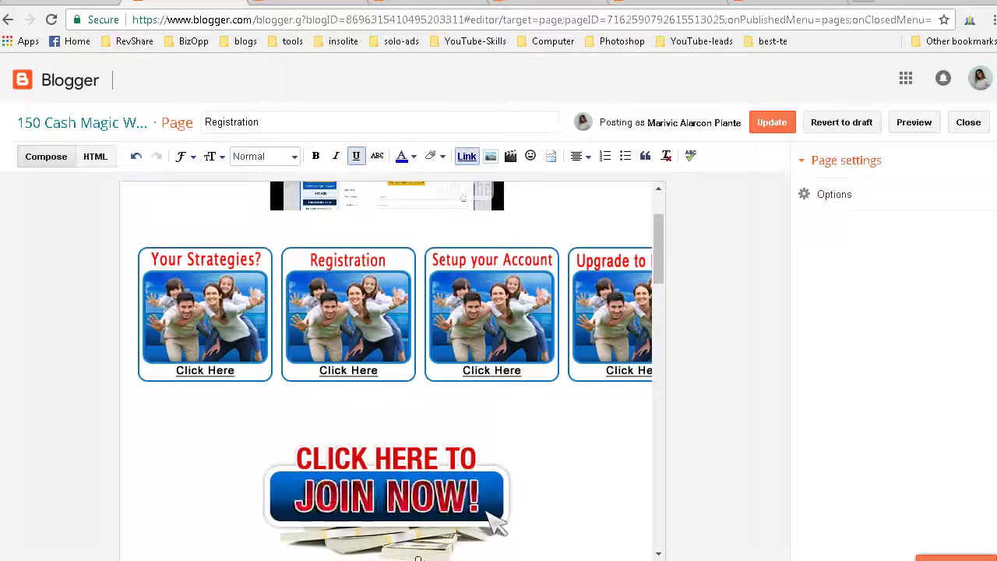
Link the How to Promote image to the published promote-your-biz.html page address
{"action": "scroll", "coordinate": [585, 328], "scroll_direction": "right", "scroll_amount": 3}
{"action": "left_click", "coordinate": [584, 327]}
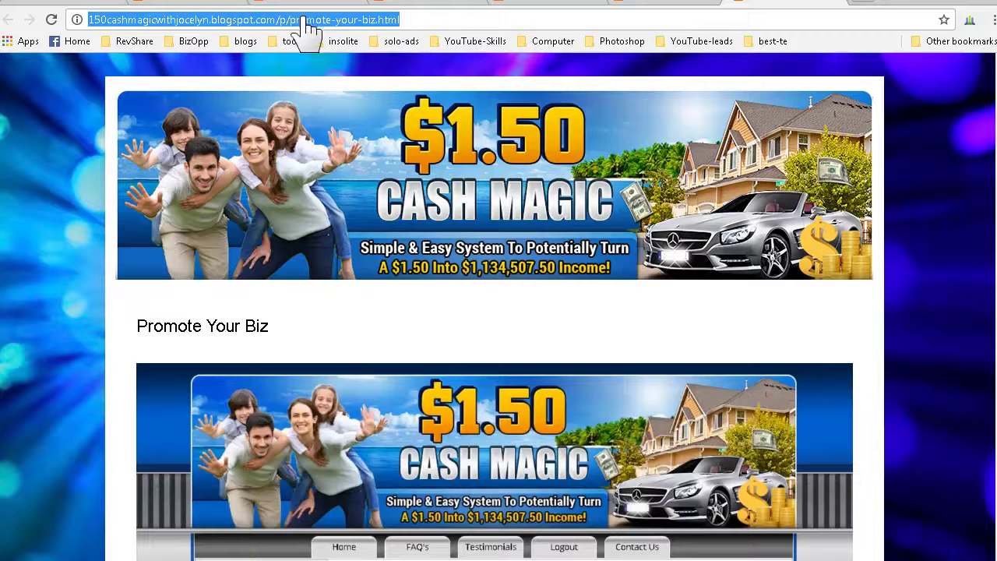
{"action": "right_click", "coordinate": [306, 29]}
{"action": "left_click", "coordinate": [331, 69]}
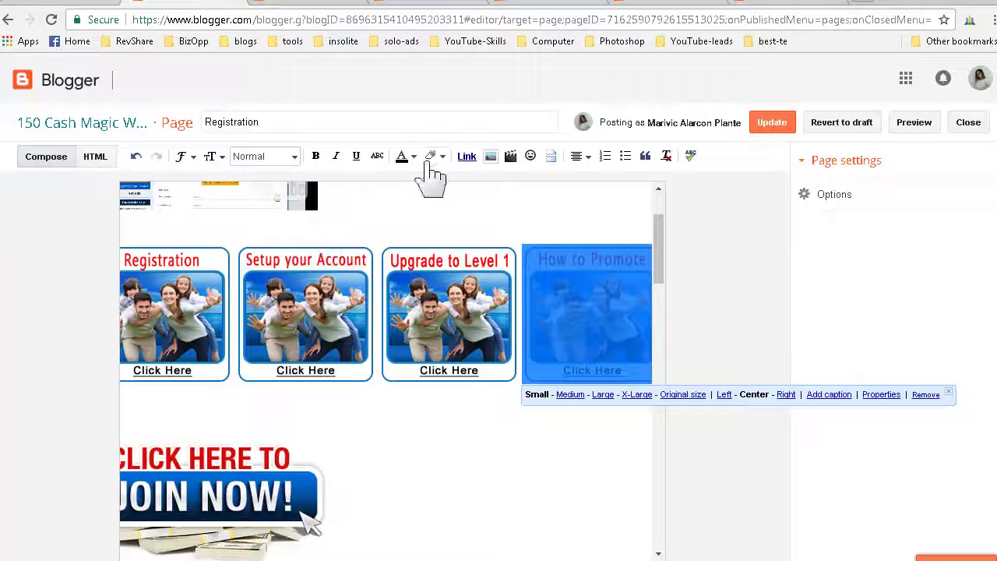
{"action": "left_click", "coordinate": [467, 156]}
{"action": "right_click", "coordinate": [514, 305]}
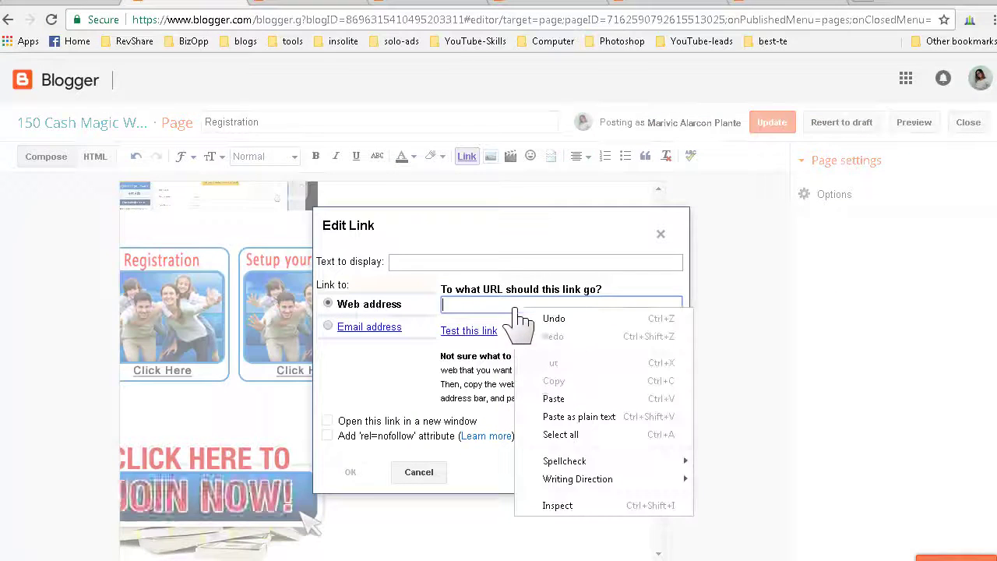
{"action": "left_click", "coordinate": [507, 397]}
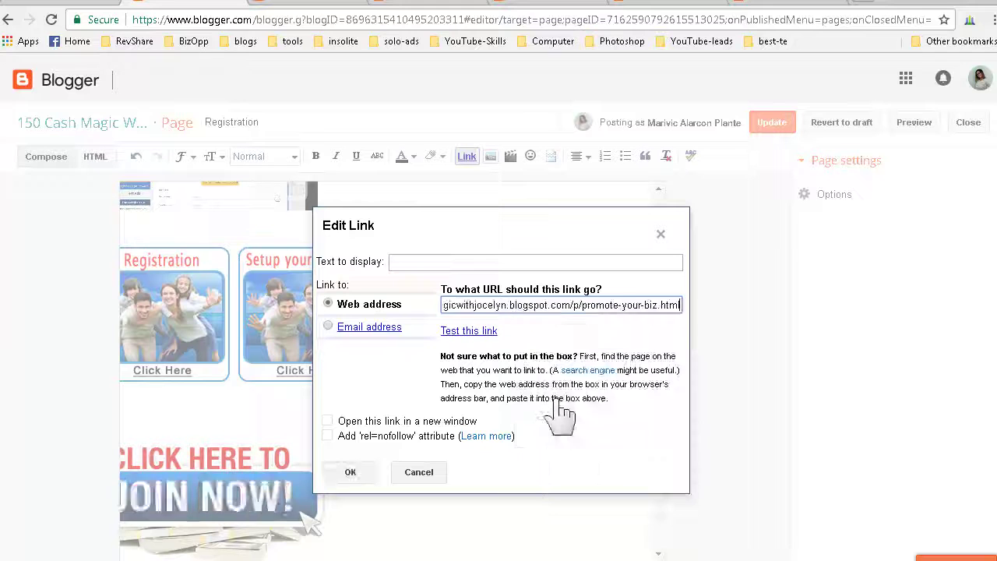
{"action": "left_click", "coordinate": [355, 472]}
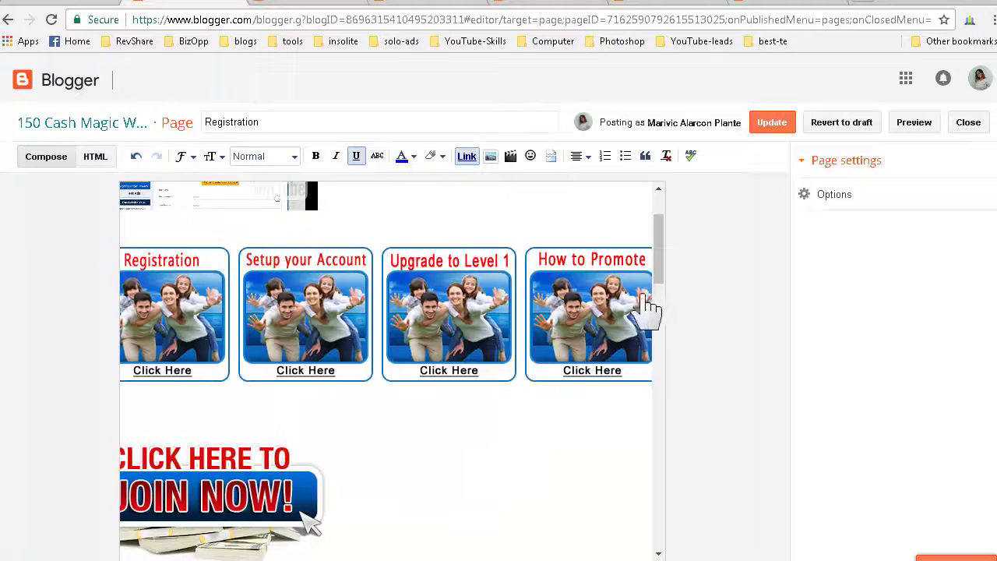
Select the Click Here to Join Now image, then switch to Notepad and copy the saved referral link
{"action": "left_click_drag", "start_coordinate": [662, 285], "coordinate": [663, 318]}
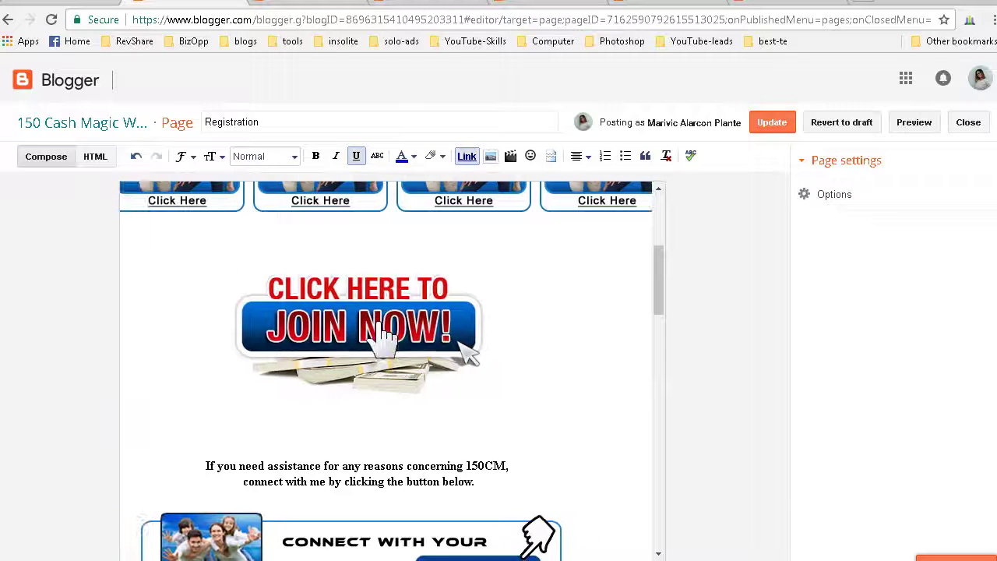
{"action": "left_click", "coordinate": [373, 335]}
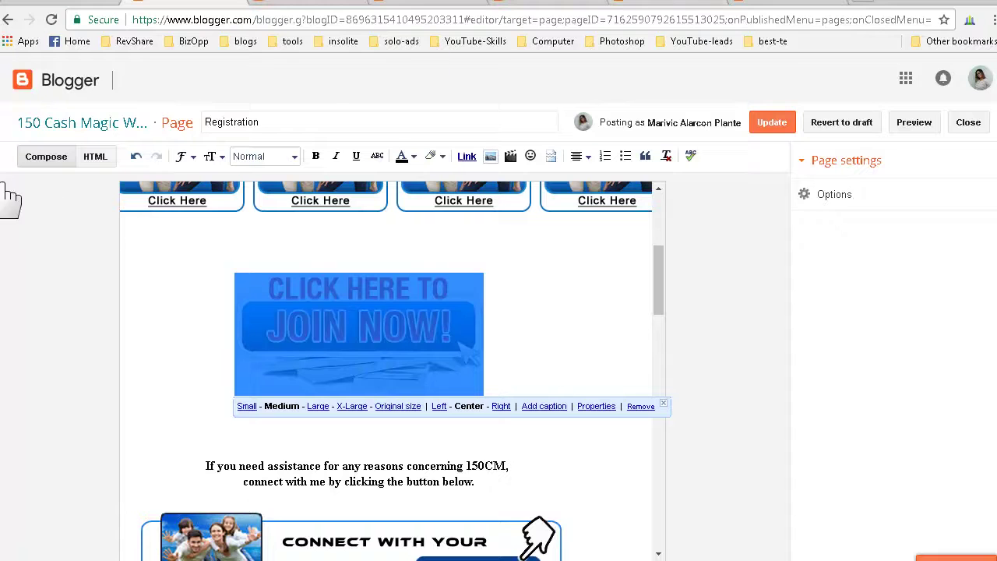
{"action": "left_click", "coordinate": [468, 355]}
{"action": "key", "text": "alt+Tab"}
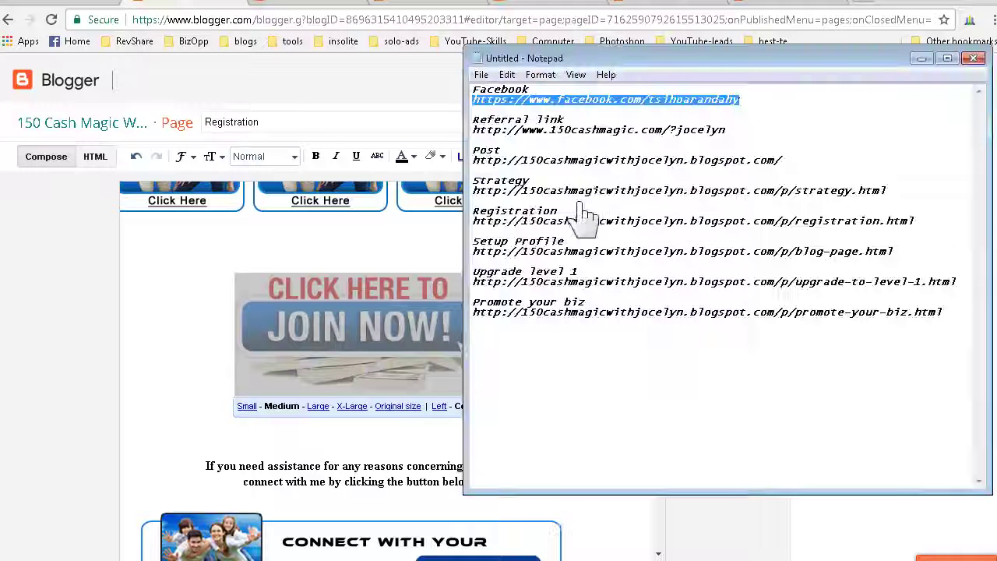
{"action": "left_click_drag", "start_coordinate": [727, 131], "coordinate": [478, 136]}
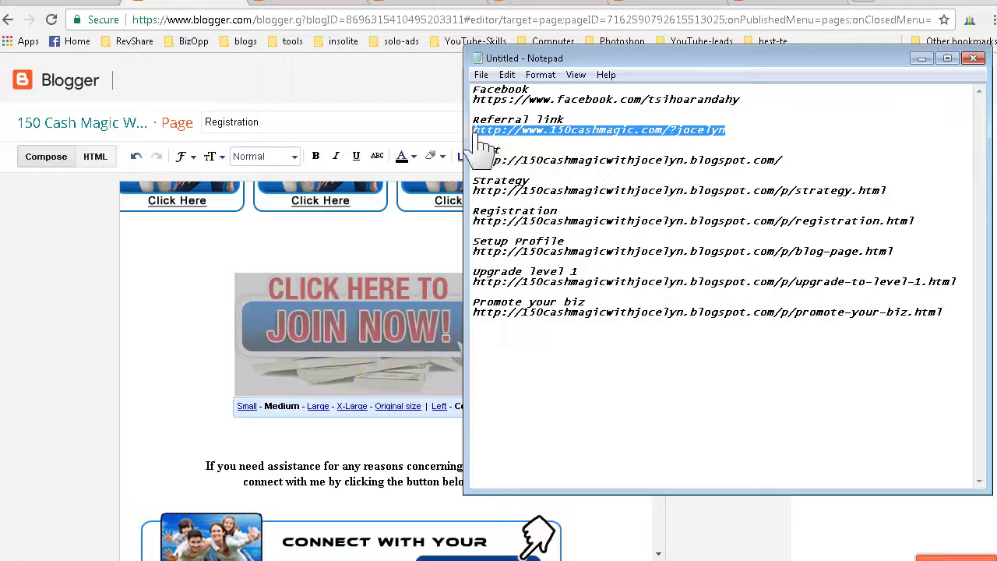
{"action": "right_click", "coordinate": [477, 131]}
{"action": "left_click", "coordinate": [536, 181]}
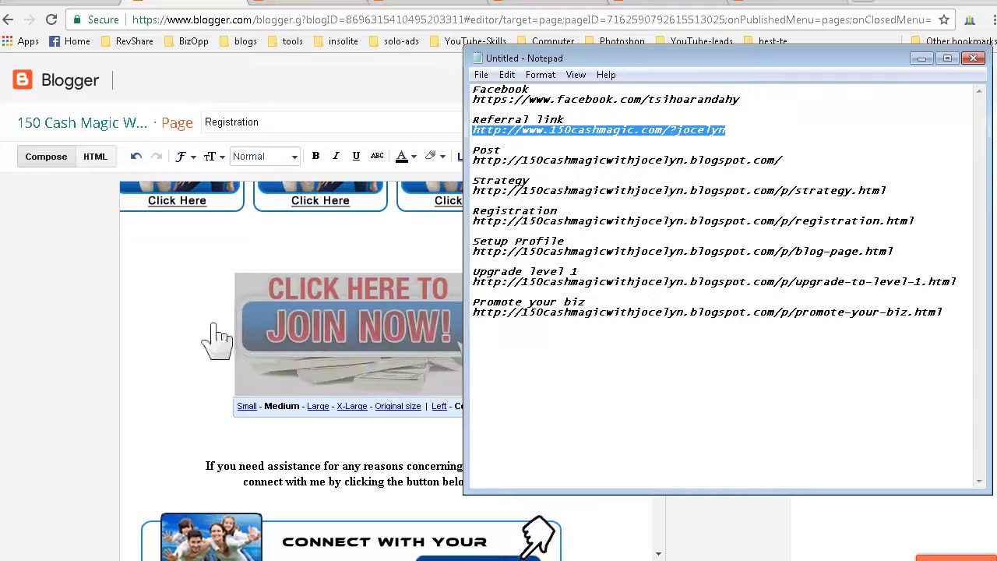
Return to Blogger and link the Join Now image to the copied referral link, set to open in a new window
{"action": "left_click", "coordinate": [320, 345]}
{"action": "left_click", "coordinate": [468, 158]}
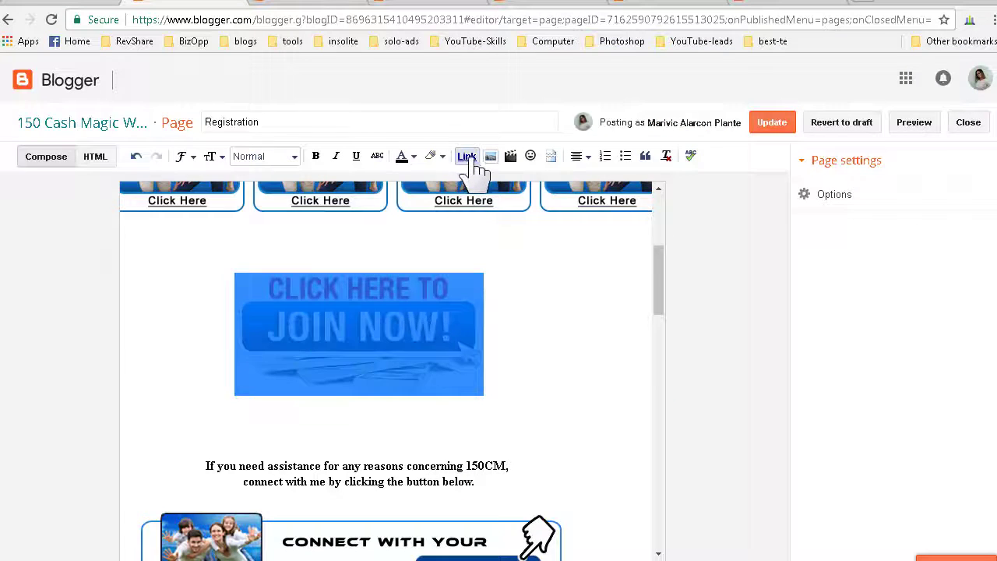
{"action": "right_click", "coordinate": [517, 308]}
{"action": "left_click", "coordinate": [553, 399]}
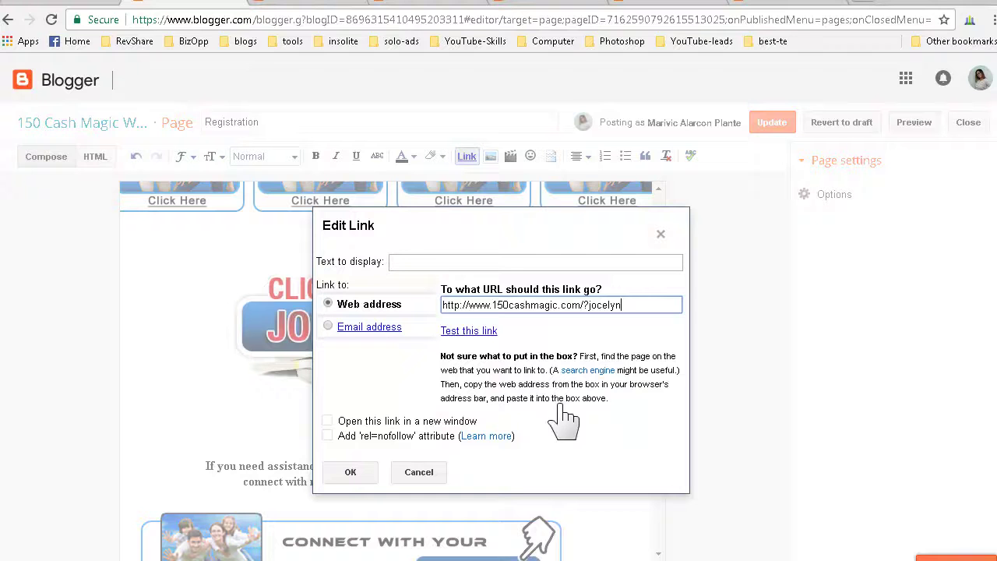
{"action": "left_click", "coordinate": [328, 422]}
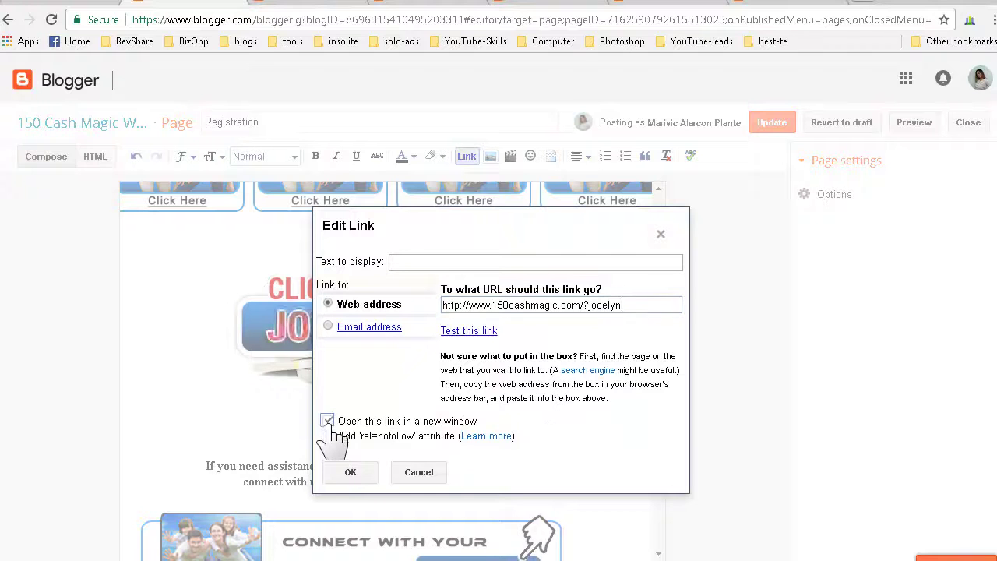
{"action": "left_click", "coordinate": [350, 473]}
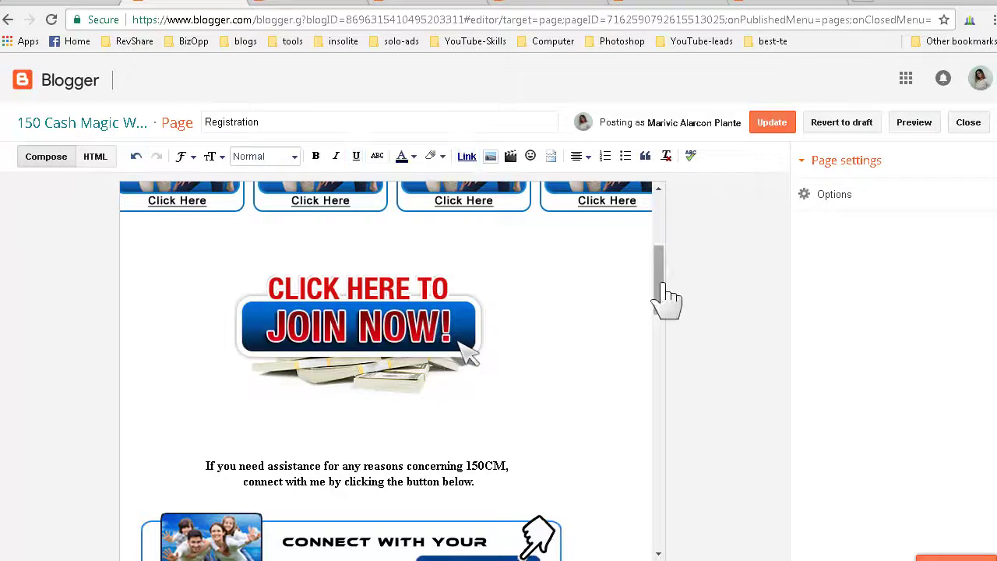
Select the Connect With Your Sponsor on Facebook banner, then switch to Notepad and copy the saved Facebook profile address
{"action": "left_click_drag", "start_coordinate": [663, 296], "coordinate": [661, 324]}
{"action": "left_click", "coordinate": [405, 343]}
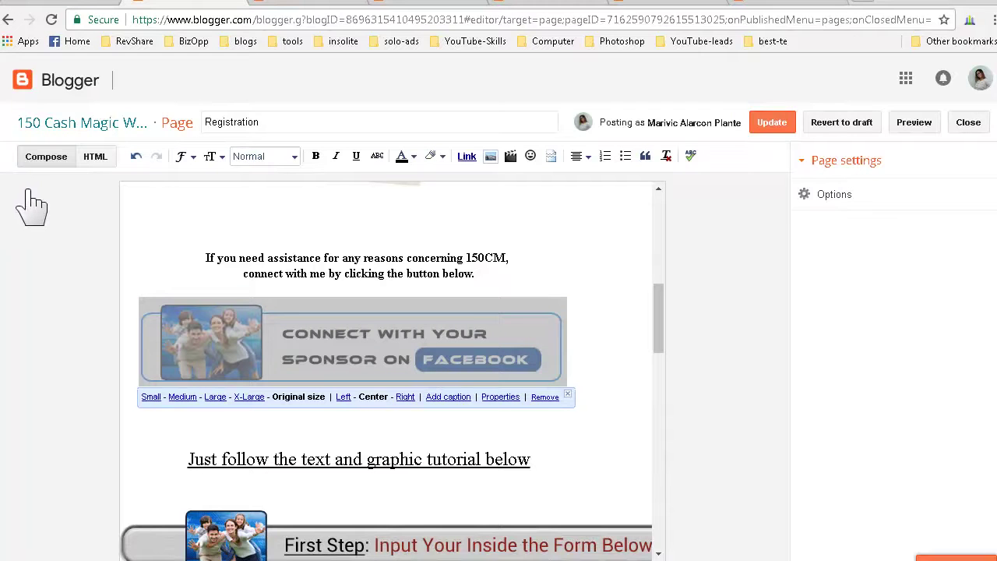
{"action": "key", "text": "alt+Tab"}
{"action": "left_click_drag", "start_coordinate": [741, 100], "coordinate": [473, 100]}
{"action": "right_click", "coordinate": [513, 97]}
{"action": "left_click", "coordinate": [531, 150]}
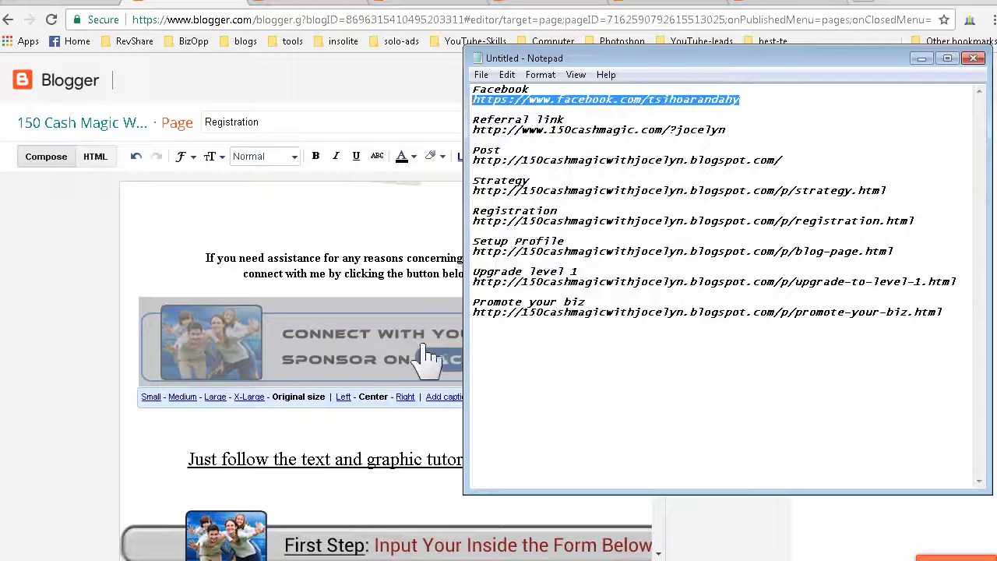
Return to Blogger and link the Facebook sponsor banner to the copied Facebook profile address, opening in a new window
{"action": "left_click", "coordinate": [425, 357]}
{"action": "left_click", "coordinate": [470, 158]}
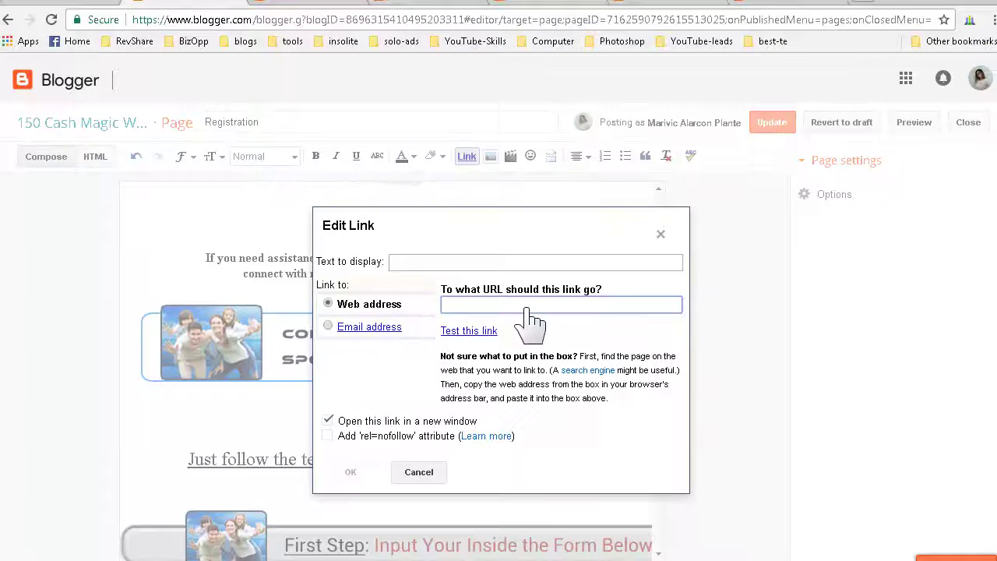
{"action": "right_click", "coordinate": [527, 307]}
{"action": "left_click", "coordinate": [559, 399]}
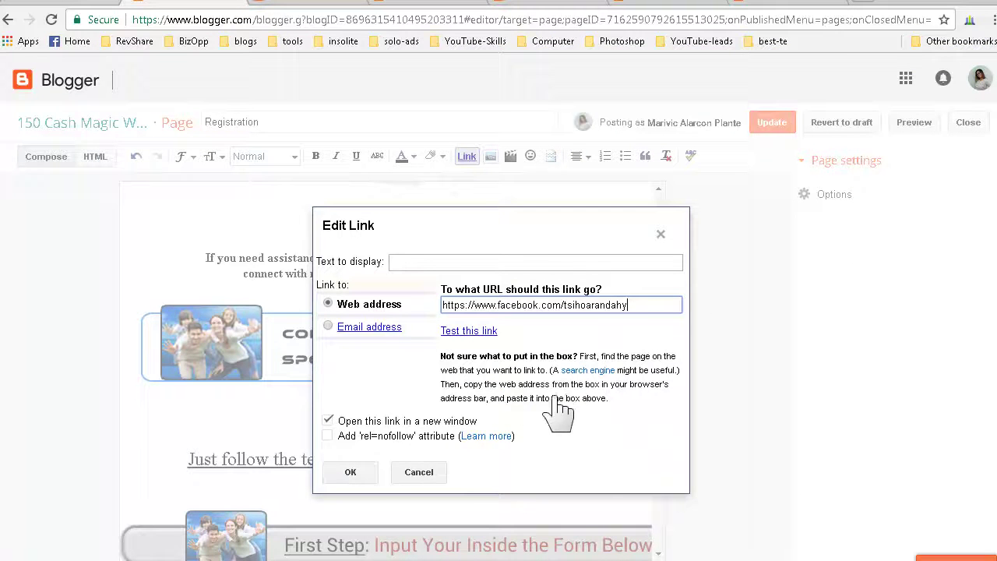
{"action": "left_click", "coordinate": [358, 473]}
Link the Time to Go Setup Your Account image at the page's end to the published blog-page.html address, without opening a new window
{"action": "scroll", "coordinate": [660, 356], "scroll_direction": "down", "scroll_amount": 4}
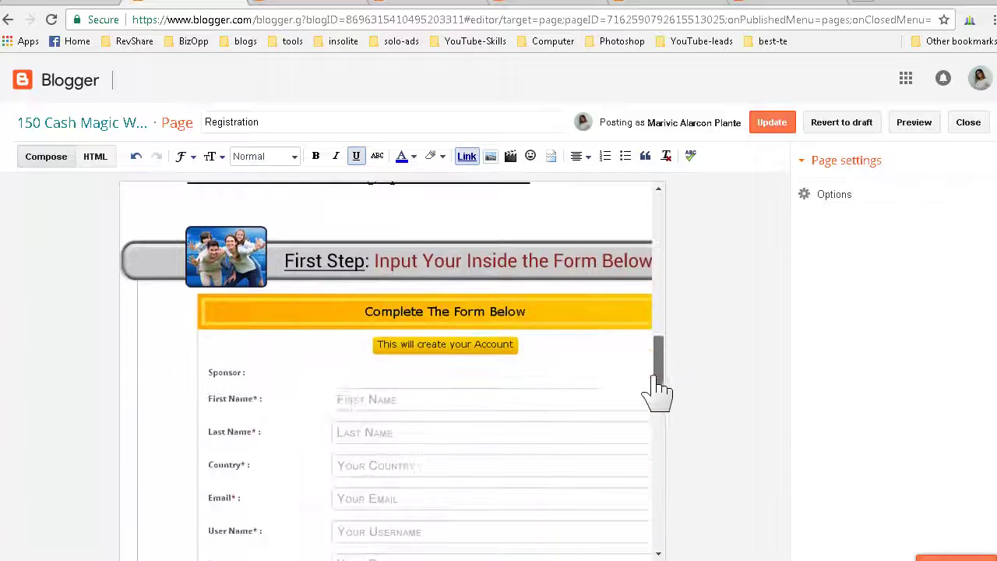
{"action": "left_click_drag", "start_coordinate": [653, 390], "coordinate": [647, 543]}
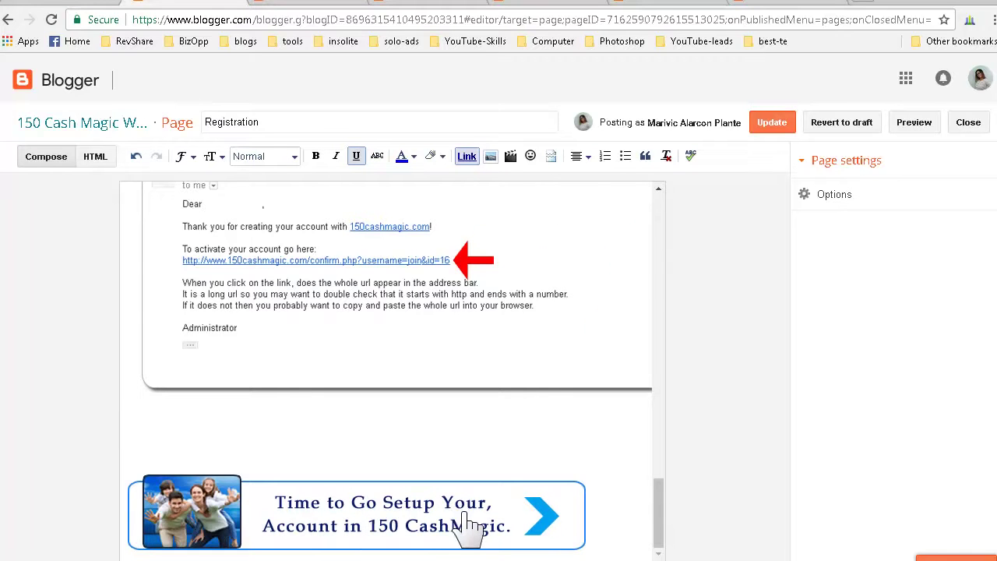
{"action": "left_click", "coordinate": [413, 536]}
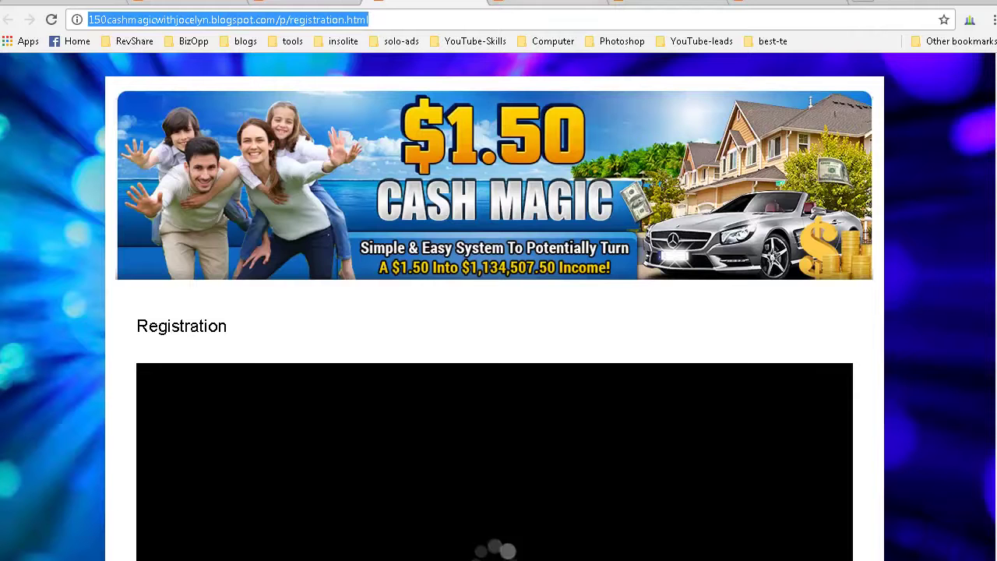
{"action": "left_click", "coordinate": [499, 4]}
{"action": "right_click", "coordinate": [268, 25]}
{"action": "left_click", "coordinate": [298, 76]}
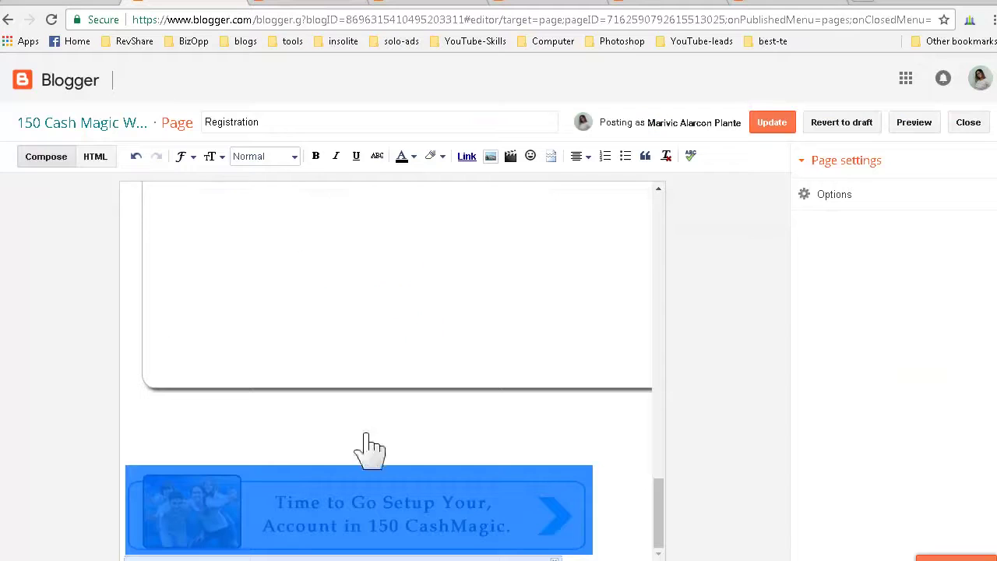
{"action": "left_click", "coordinate": [470, 159]}
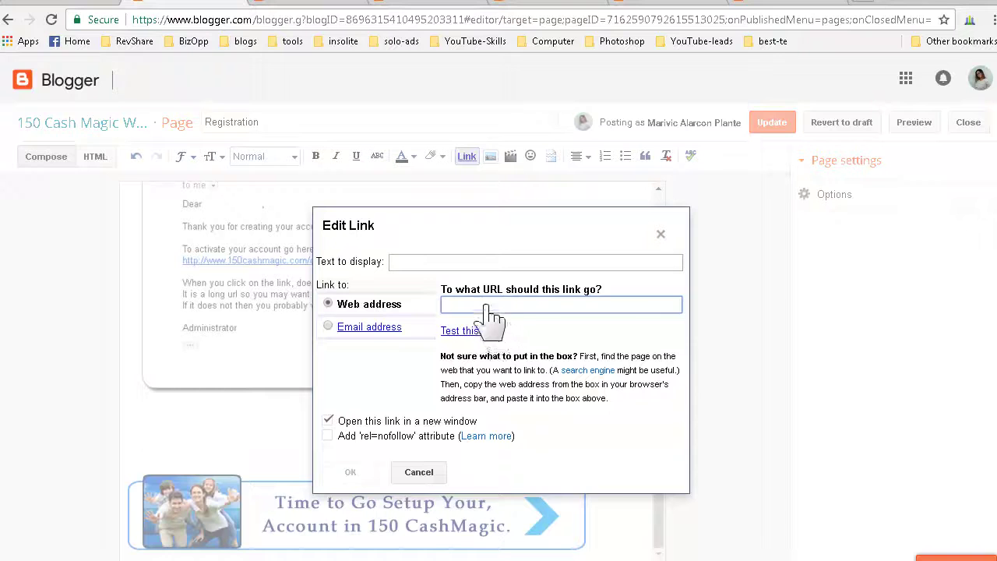
{"action": "right_click", "coordinate": [490, 311]}
{"action": "left_click", "coordinate": [527, 396]}
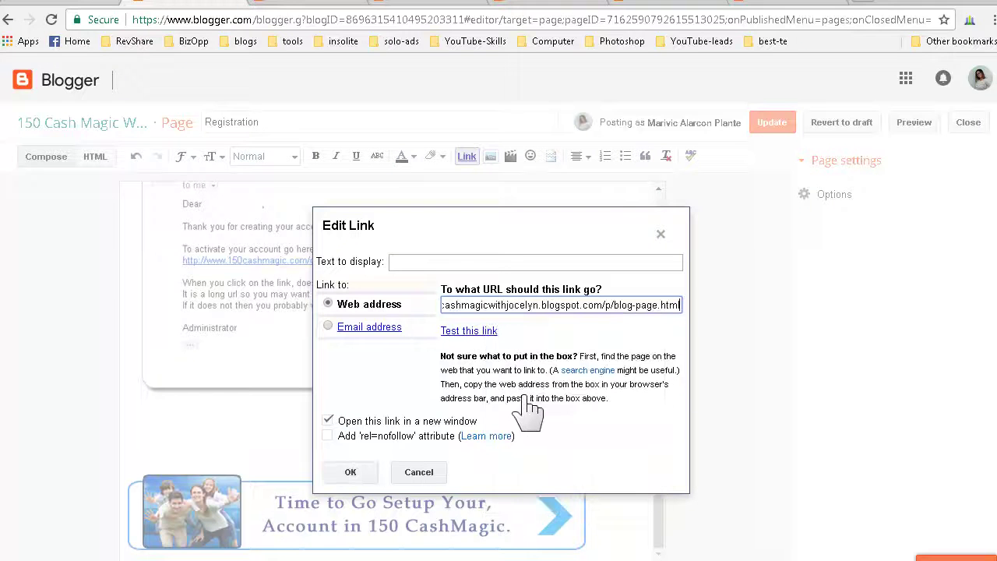
{"action": "left_click", "coordinate": [328, 421]}
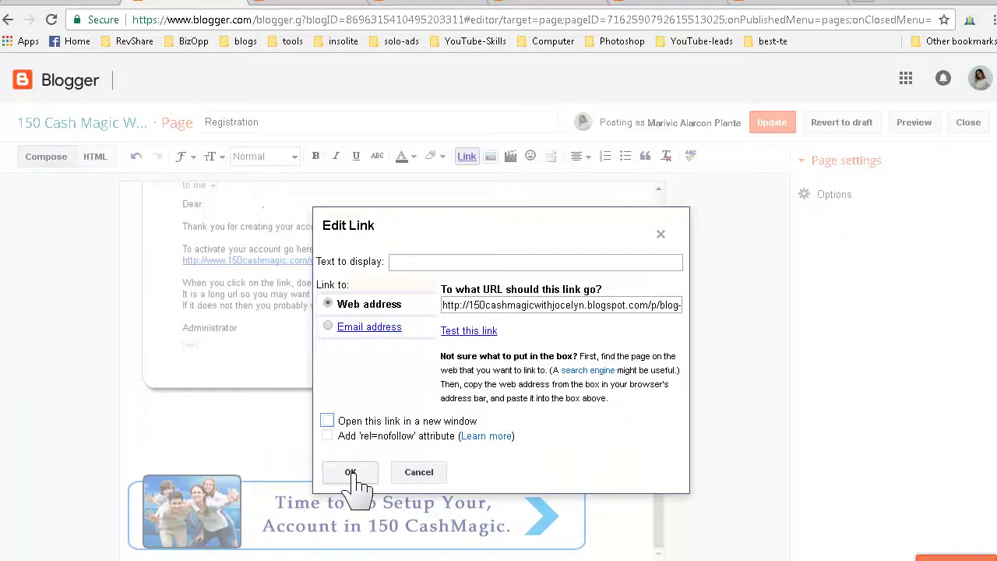
{"action": "left_click", "coordinate": [350, 474]}
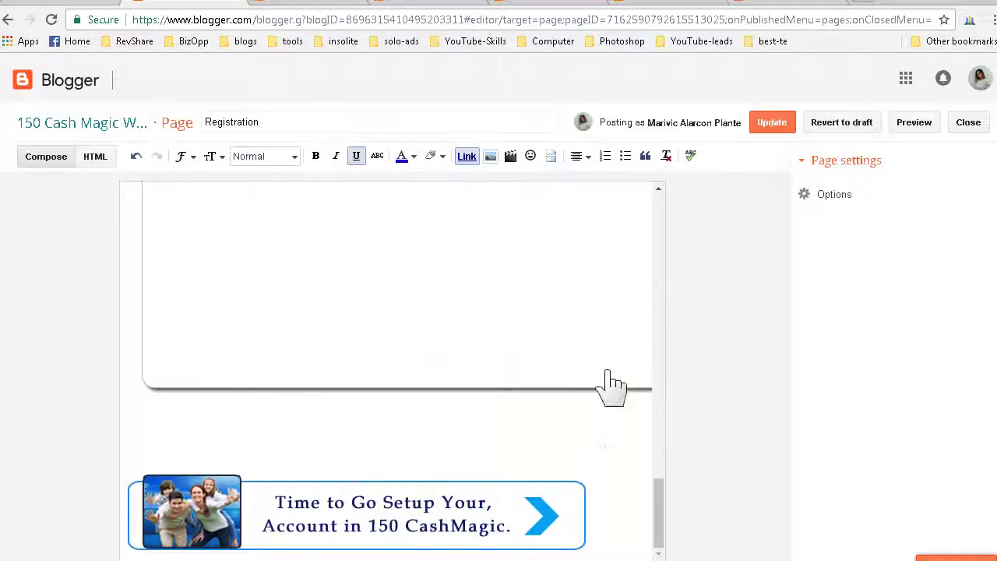
Update the Registration page and open the Setup Profile page for editing
{"action": "left_click", "coordinate": [770, 127]}
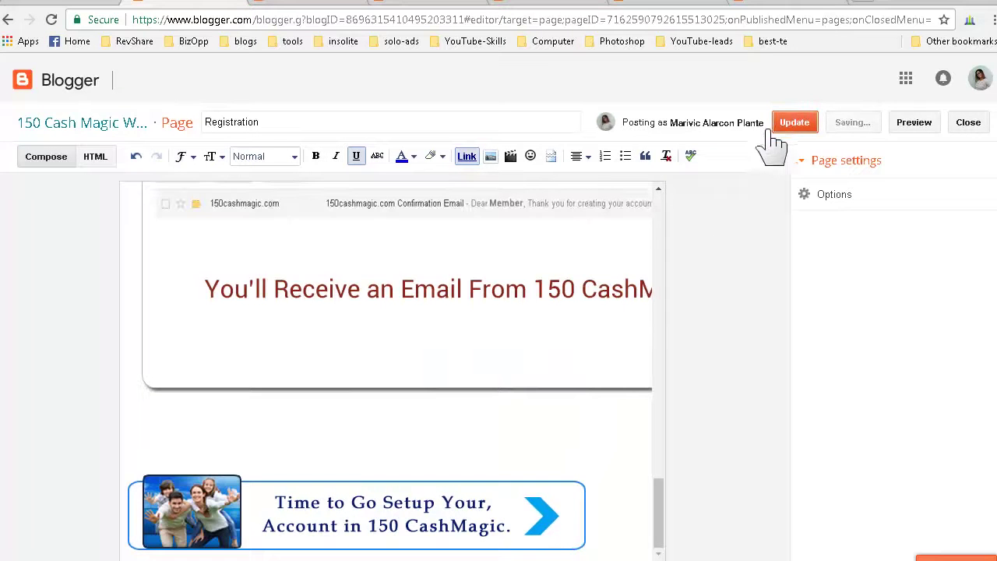
{"action": "mouse_move", "coordinate": [234, 421]}
{"action": "left_click", "coordinate": [235, 416]}
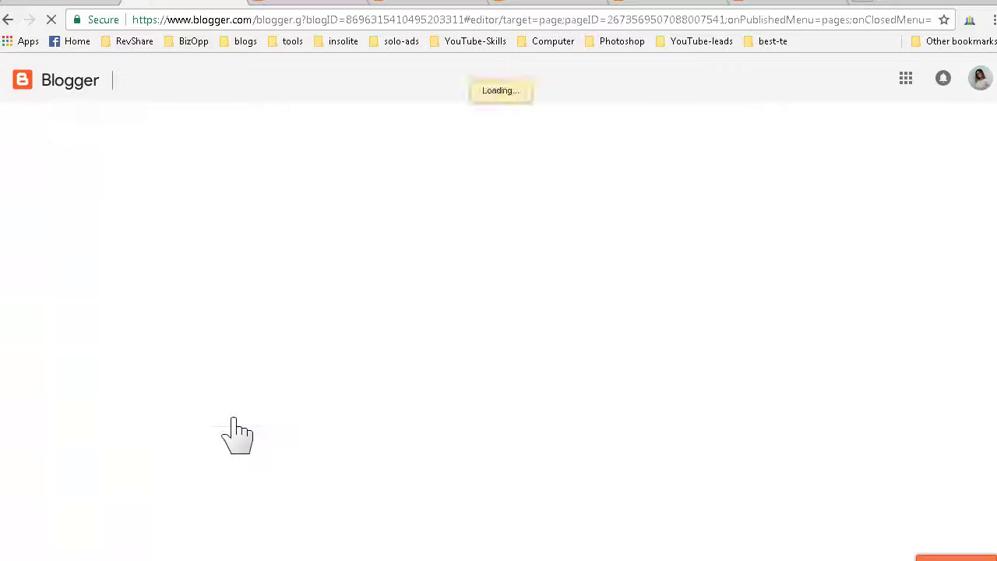
Link the Your Strategies image on the Setup Profile page to the published strategy.html page address
{"action": "left_click_drag", "start_coordinate": [653, 366], "coordinate": [624, 245]}
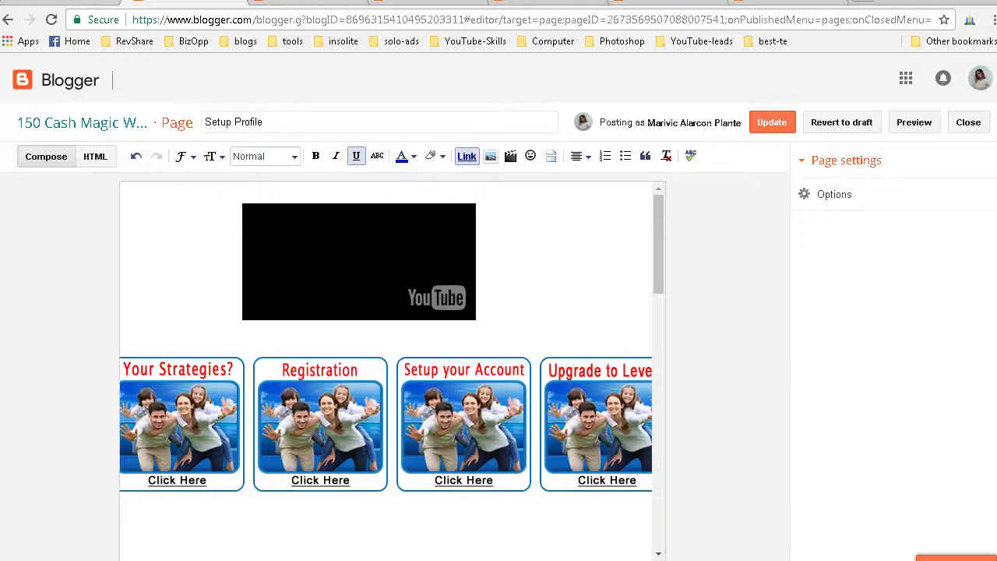
{"action": "scroll", "coordinate": [386, 350], "scroll_direction": "left", "scroll_amount": 1}
{"action": "left_click", "coordinate": [203, 423]}
{"action": "left_click", "coordinate": [290, 2]}
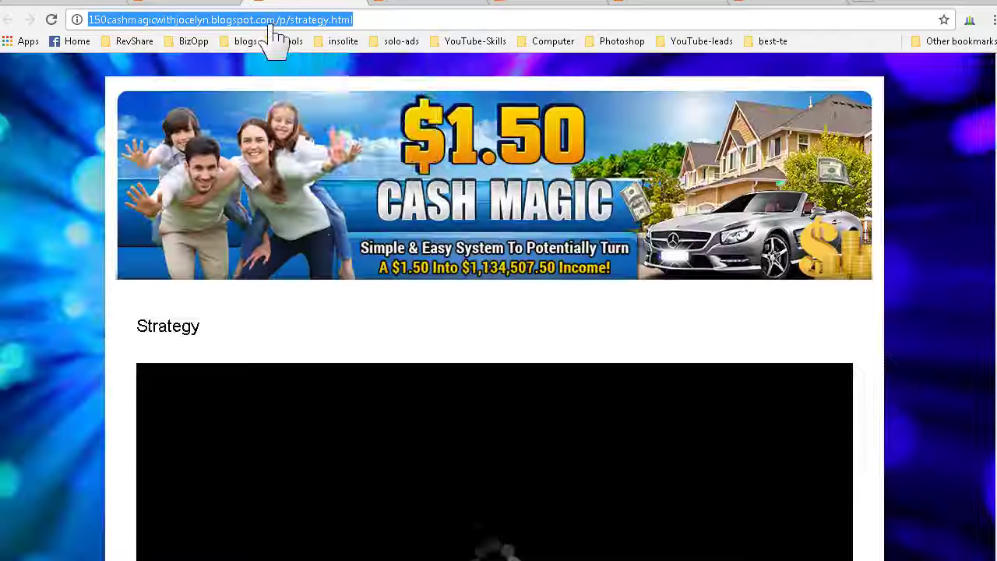
{"action": "right_click", "coordinate": [270, 21]}
{"action": "left_click", "coordinate": [301, 77]}
{"action": "left_click", "coordinate": [194, 2]}
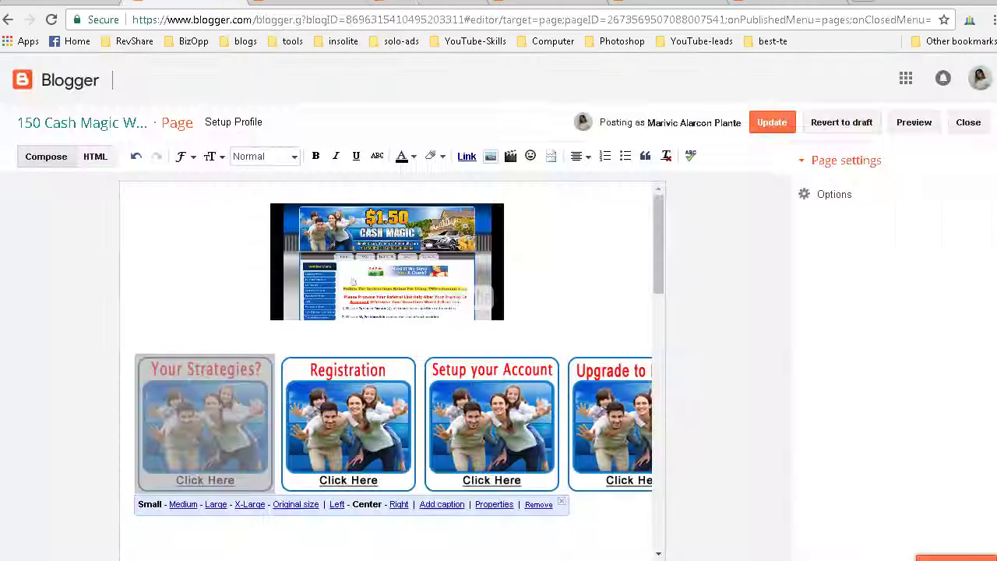
{"action": "left_click", "coordinate": [467, 158]}
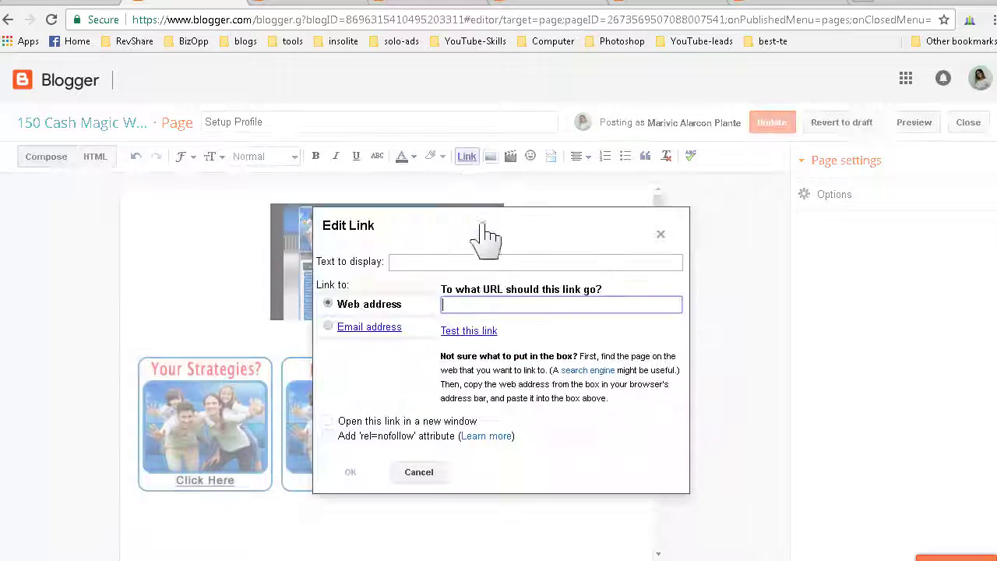
{"action": "right_click", "coordinate": [492, 307]}
{"action": "left_click", "coordinate": [532, 397]}
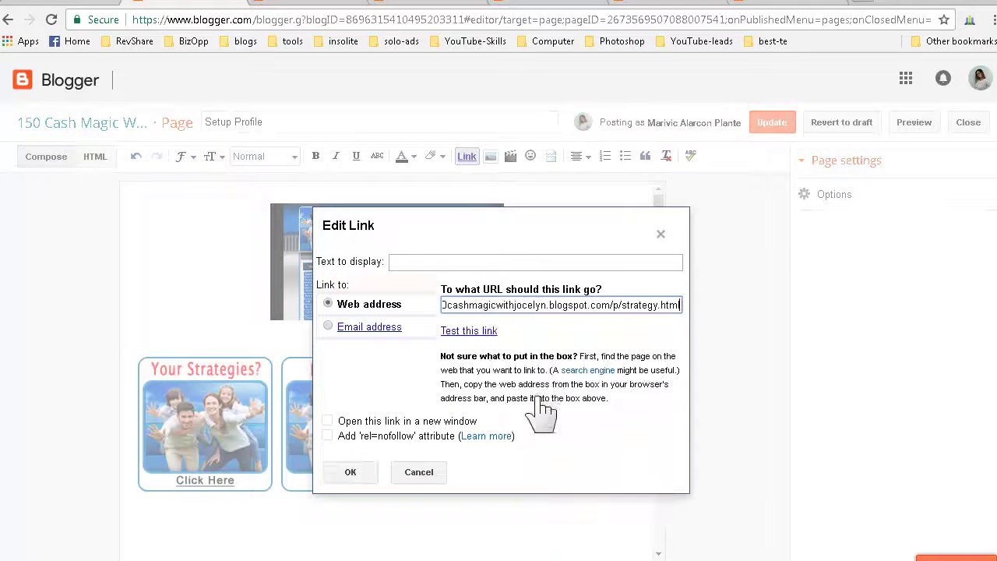
{"action": "left_click", "coordinate": [350, 472]}
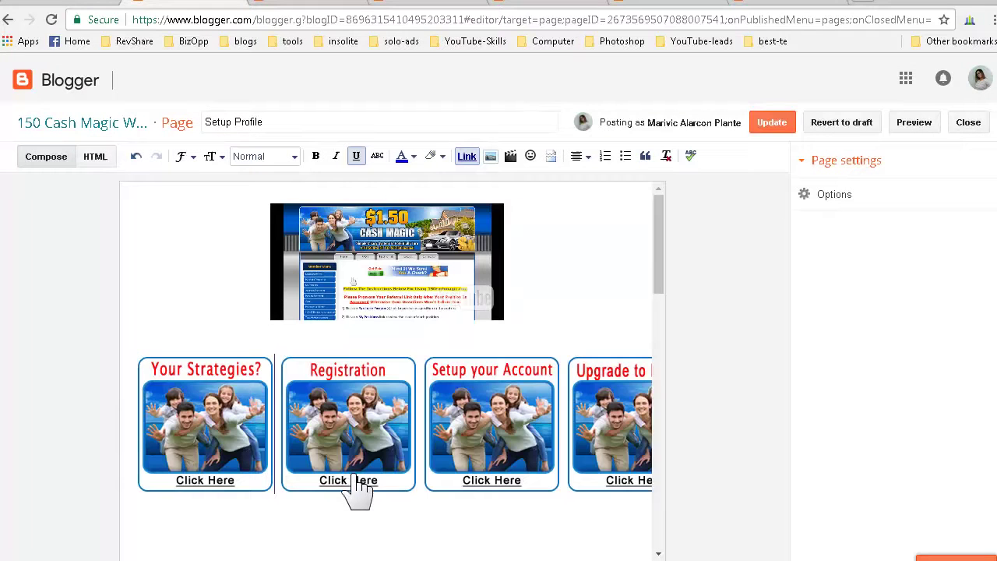
Link the Registration image on the Setup Profile page to the published registration.html page address
{"action": "left_click", "coordinate": [359, 434]}
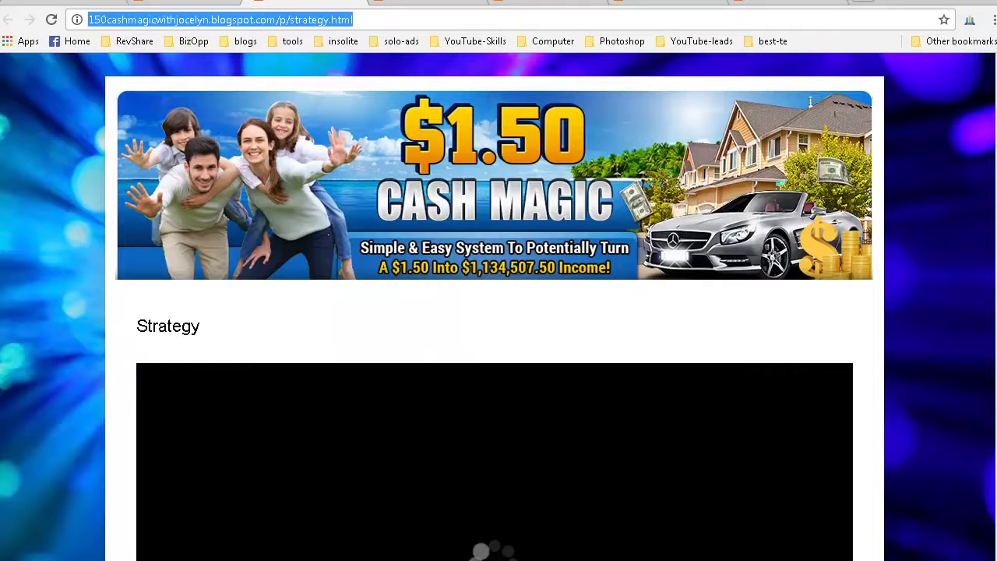
{"action": "key", "text": "ctrl+Tab"}
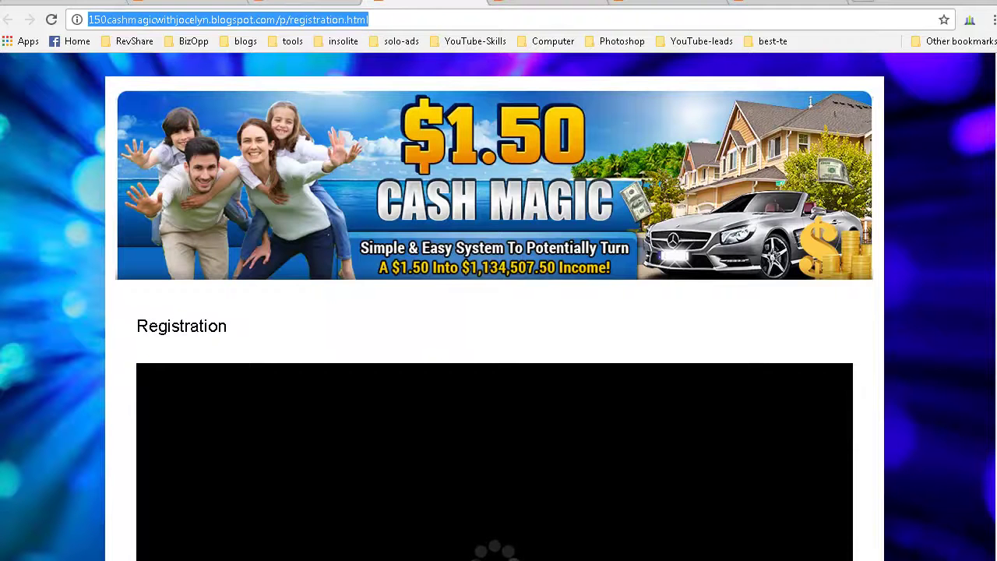
{"action": "right_click", "coordinate": [259, 21]}
{"action": "left_click", "coordinate": [293, 77]}
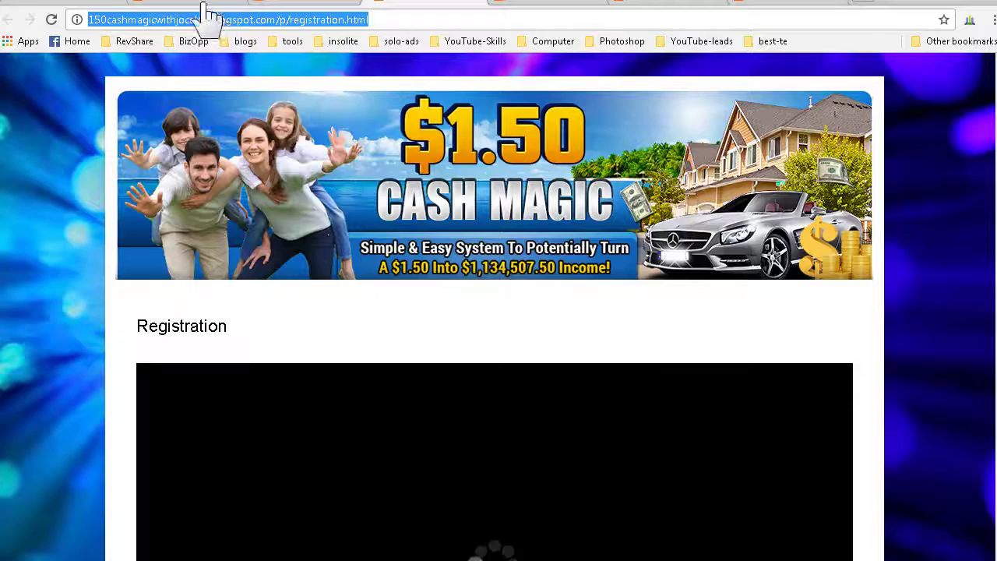
{"action": "key", "text": "ctrl+shift+Tab"}
{"action": "left_click", "coordinate": [467, 156]}
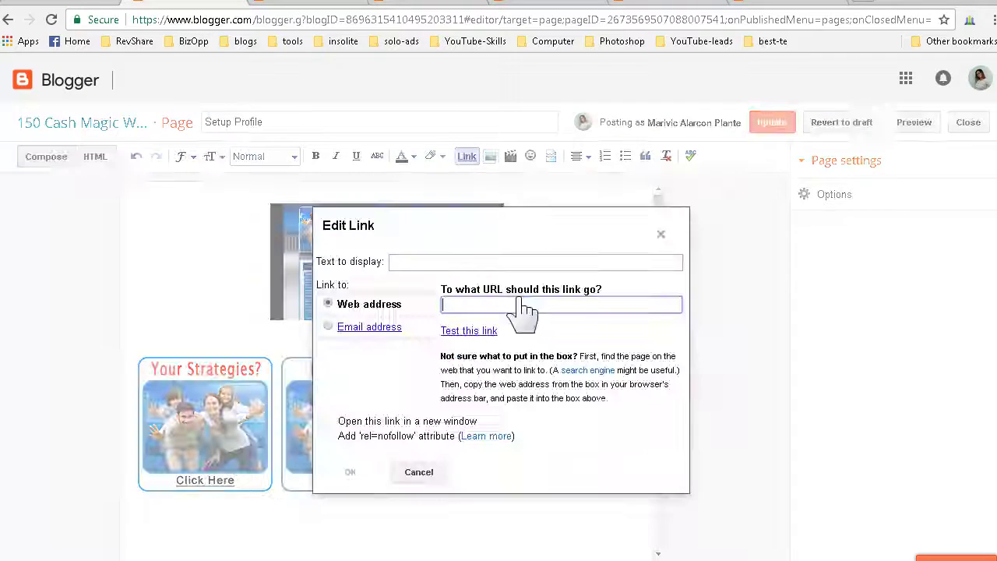
{"action": "right_click", "coordinate": [522, 304]}
{"action": "left_click", "coordinate": [555, 397]}
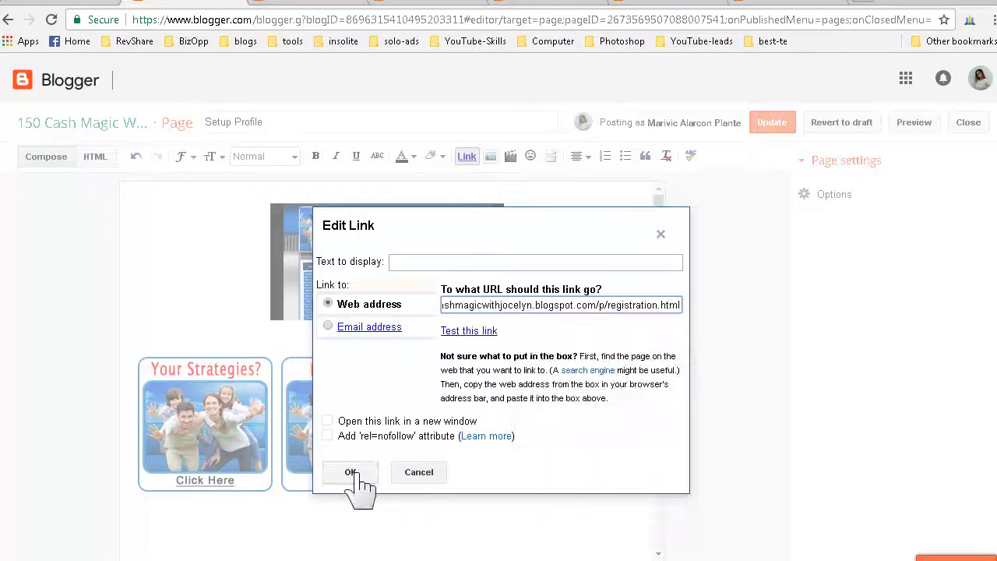
{"action": "left_click", "coordinate": [350, 473]}
Link the Upgrade to Level 1 image on the Setup Profile page to the published upgrade-to-level-1.html page address
{"action": "left_click", "coordinate": [444, 480]}
{"action": "scroll", "coordinate": [390, 350], "scroll_direction": "right", "scroll_amount": 3}
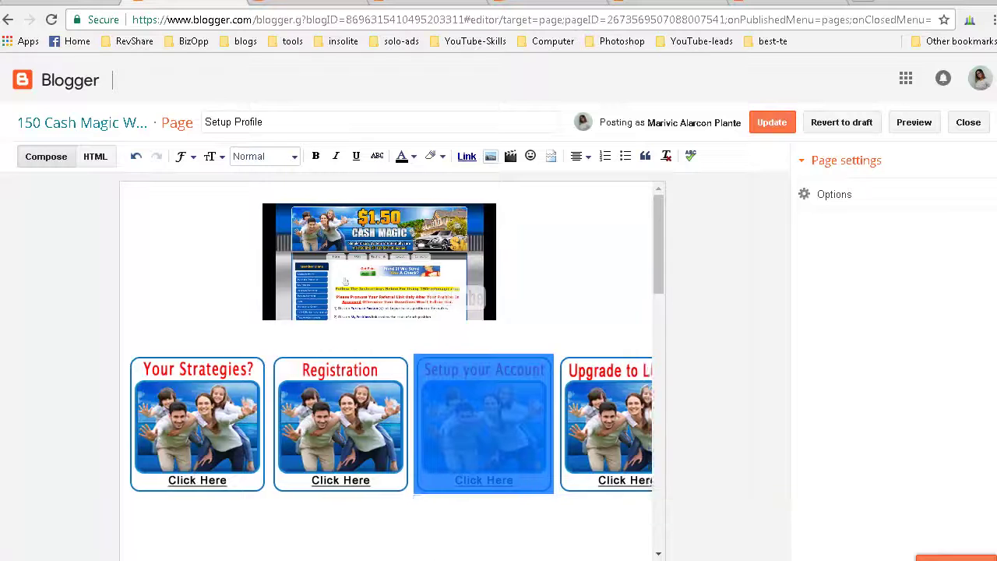
{"action": "left_click", "coordinate": [515, 417]}
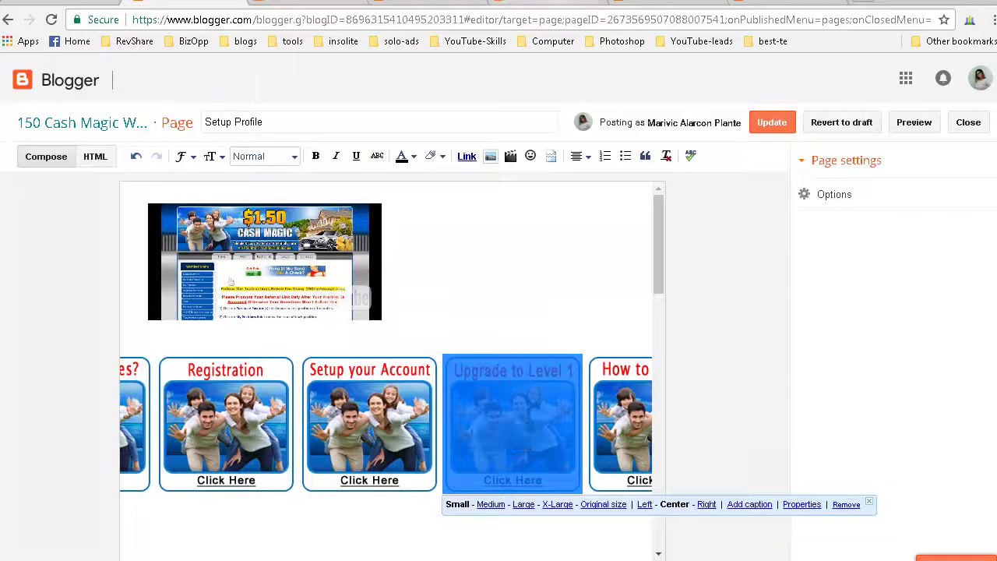
{"action": "left_click", "coordinate": [545, 3]}
{"action": "left_click", "coordinate": [662, 3]}
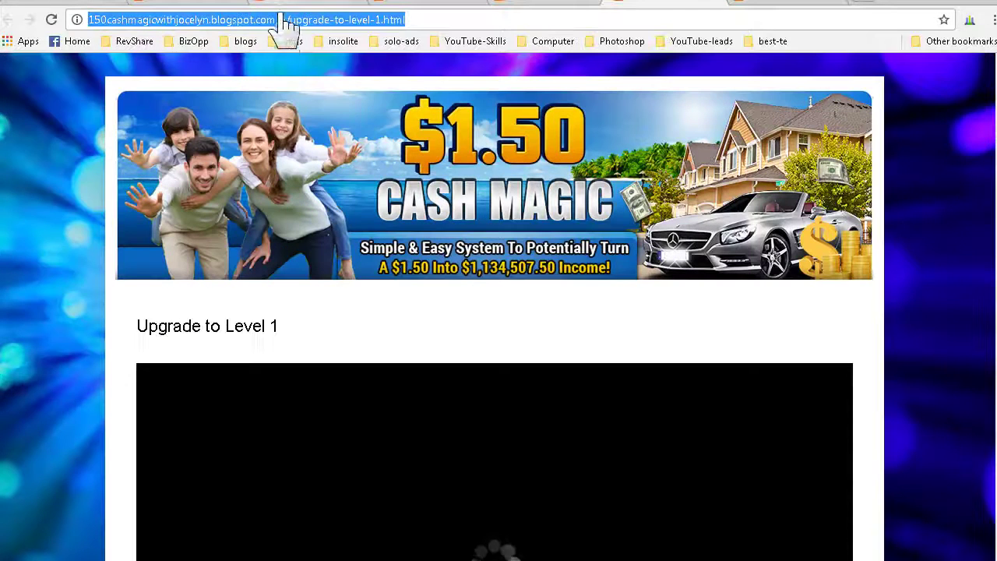
{"action": "right_click", "coordinate": [285, 22]}
{"action": "left_click", "coordinate": [310, 74]}
{"action": "left_click", "coordinate": [222, 4]}
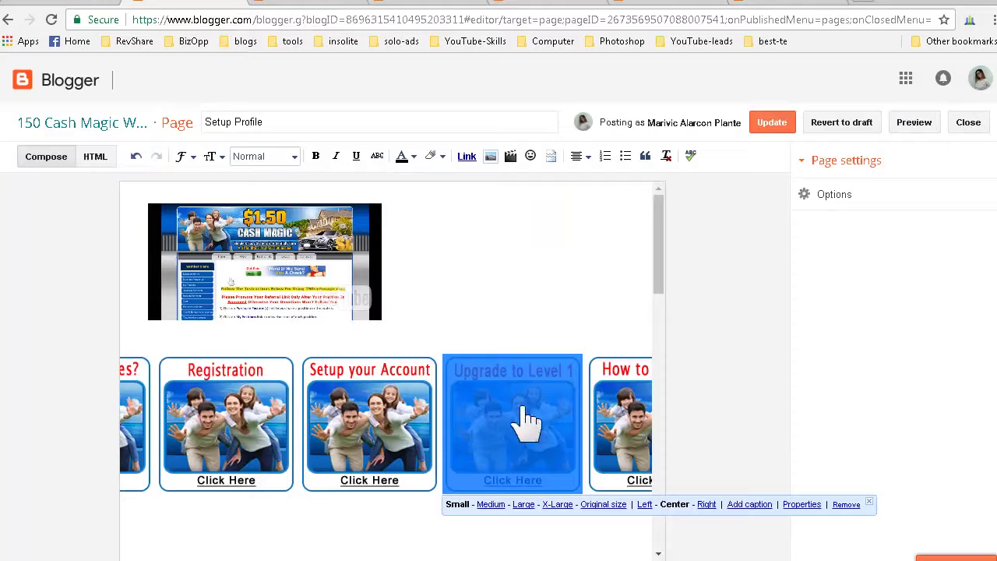
{"action": "left_click", "coordinate": [467, 156]}
{"action": "right_click", "coordinate": [513, 306]}
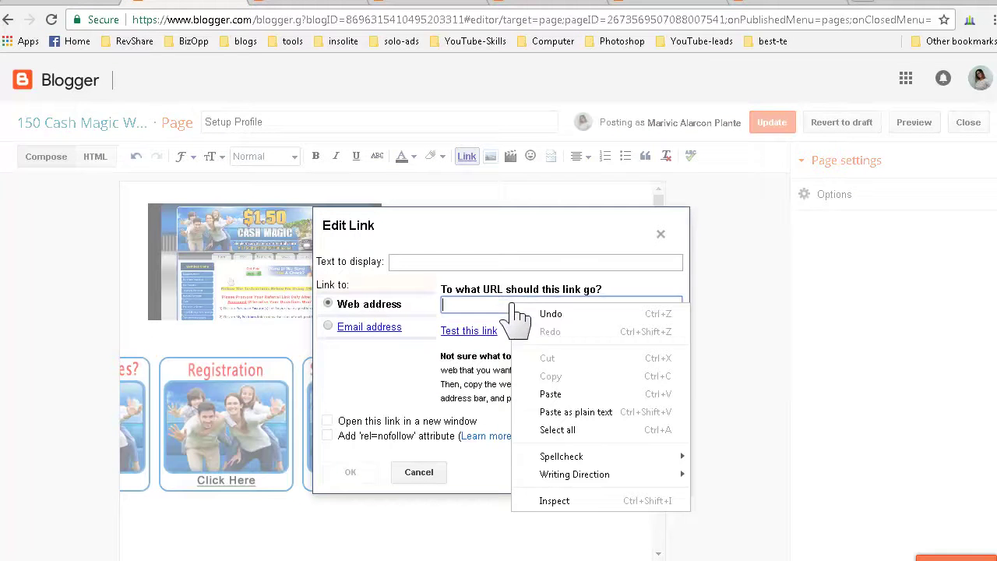
{"action": "left_click", "coordinate": [549, 394]}
{"action": "left_click", "coordinate": [351, 472]}
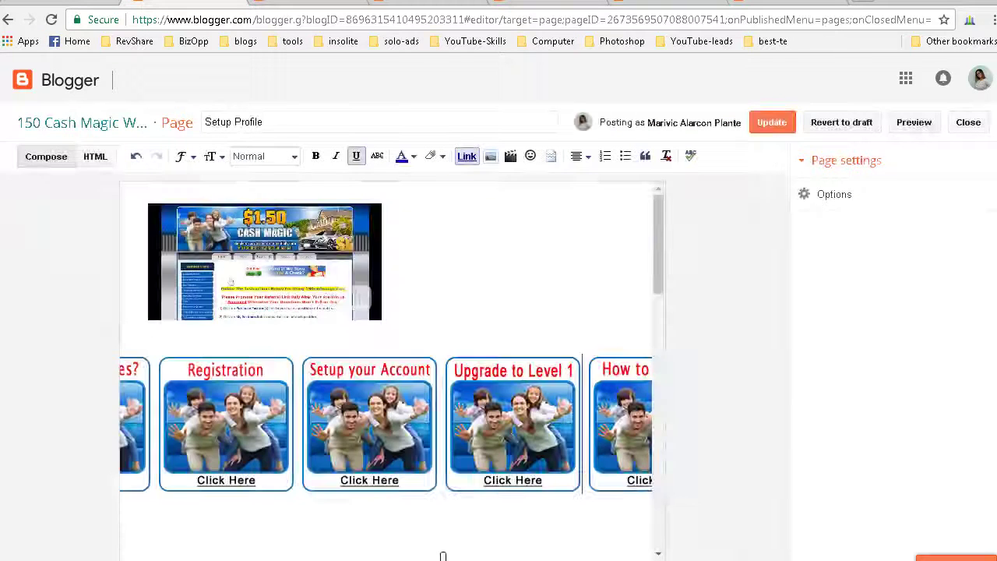
Link the How to Promote image on the Setup Profile page to the published promote-your-biz.html page address
{"action": "scroll", "coordinate": [507, 507], "scroll_direction": "right", "scroll_amount": 2}
{"action": "left_click", "coordinate": [592, 399]}
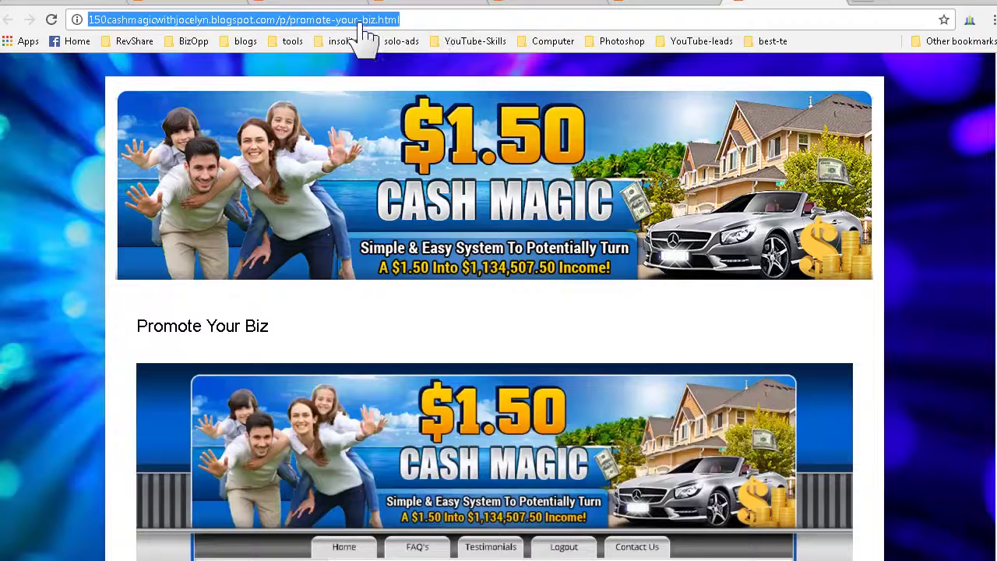
{"action": "right_click", "coordinate": [360, 23]}
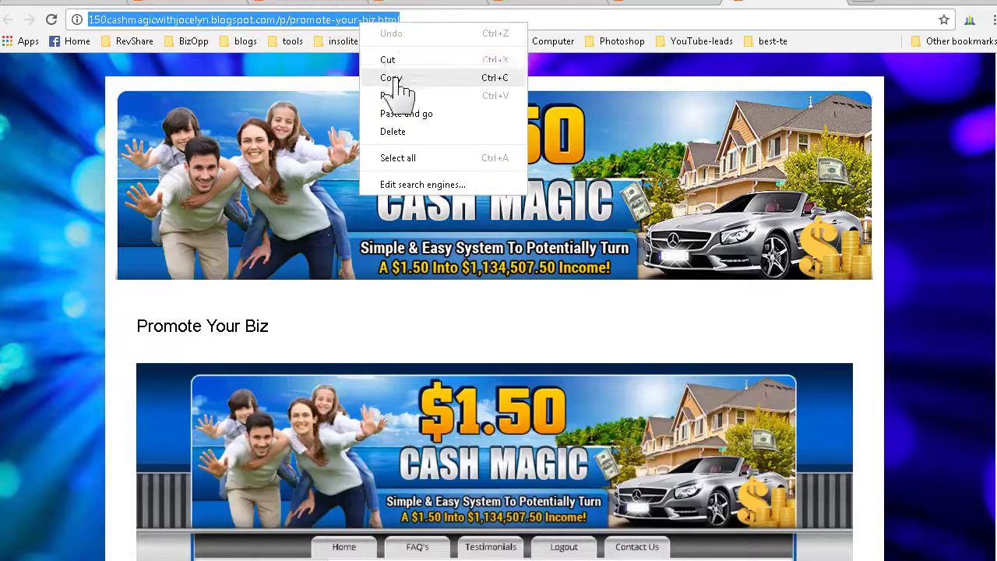
{"action": "left_click", "coordinate": [392, 78]}
{"action": "left_click", "coordinate": [195, 2]}
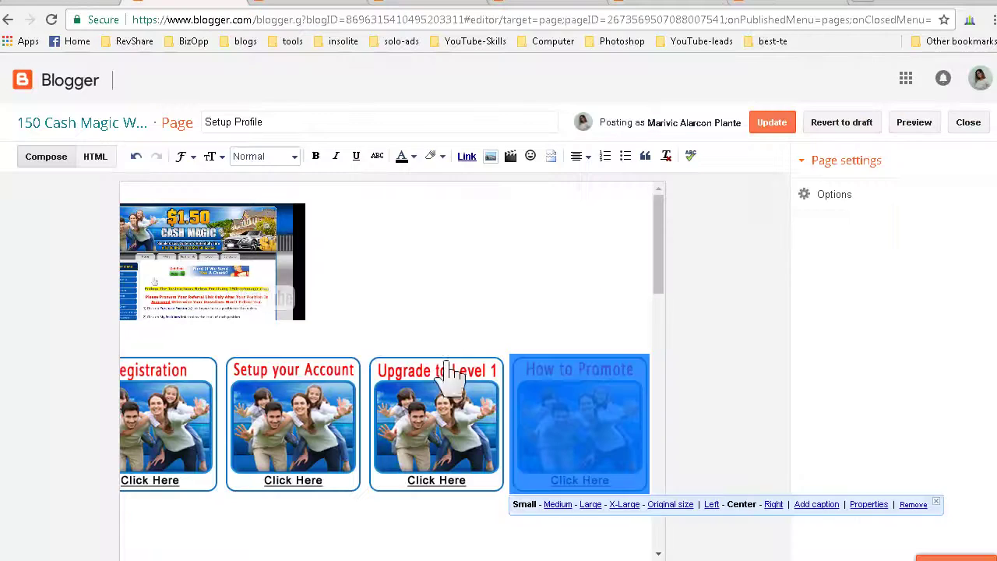
{"action": "left_click", "coordinate": [468, 159]}
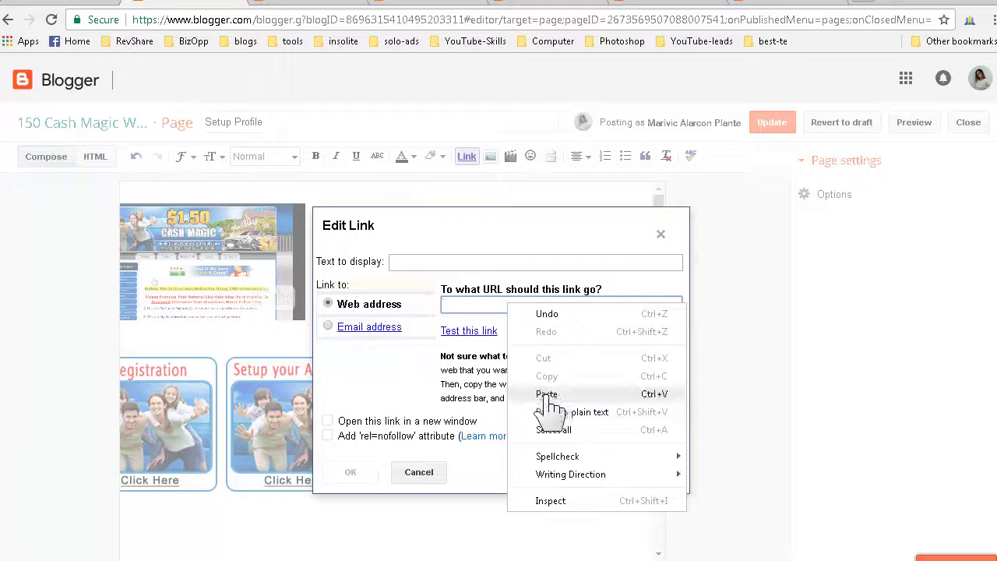
{"action": "left_click", "coordinate": [546, 395]}
{"action": "left_click", "coordinate": [350, 472]}
Link the Connect With Your Sponsor on Facebook banner on the Setup Profile page to the Facebook address noted in Notepad, opening in a new window
{"action": "left_click_drag", "start_coordinate": [662, 272], "coordinate": [662, 384]}
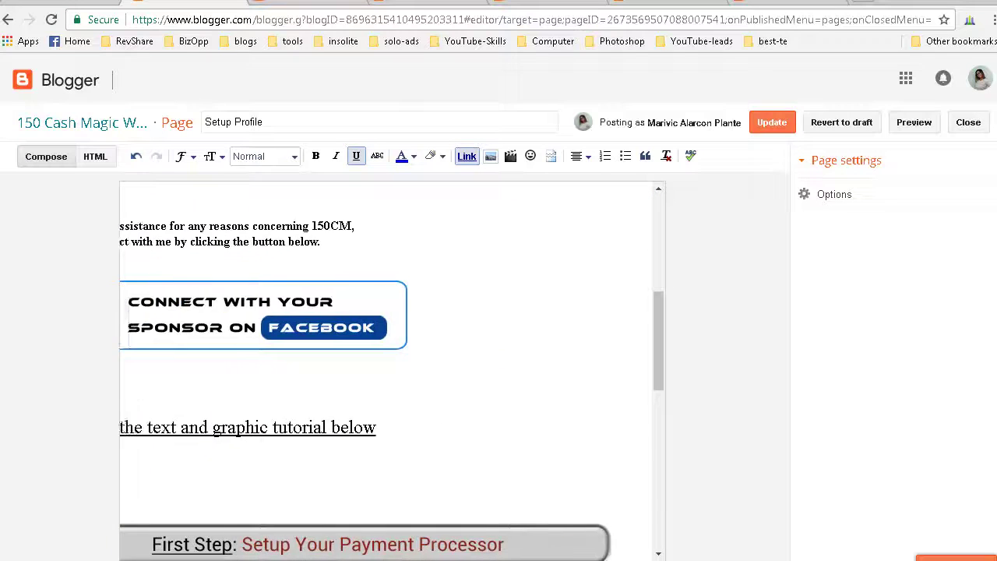
{"action": "left_click", "coordinate": [388, 327]}
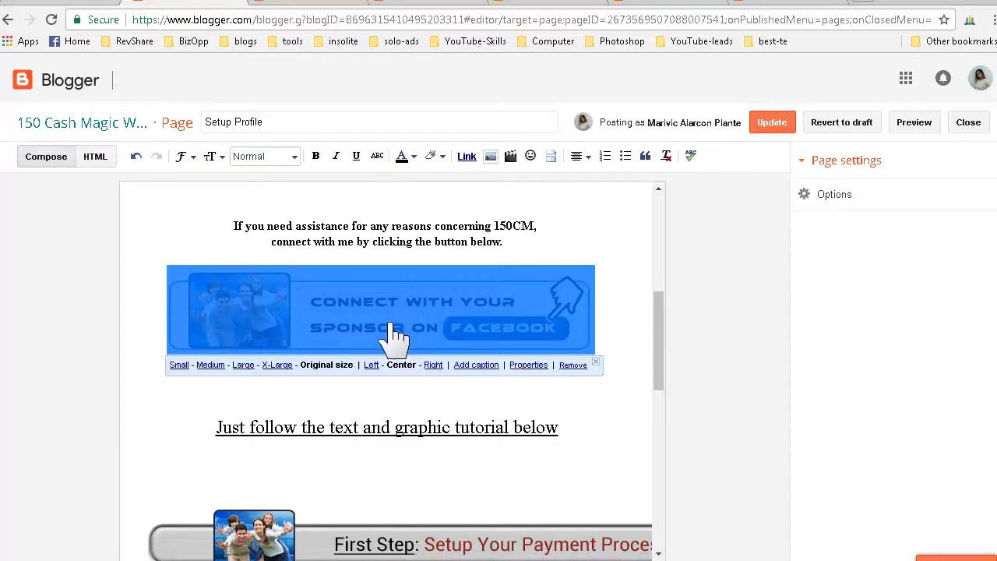
{"action": "left_click", "coordinate": [0, 171]}
{"action": "left_click", "coordinate": [27, 193]}
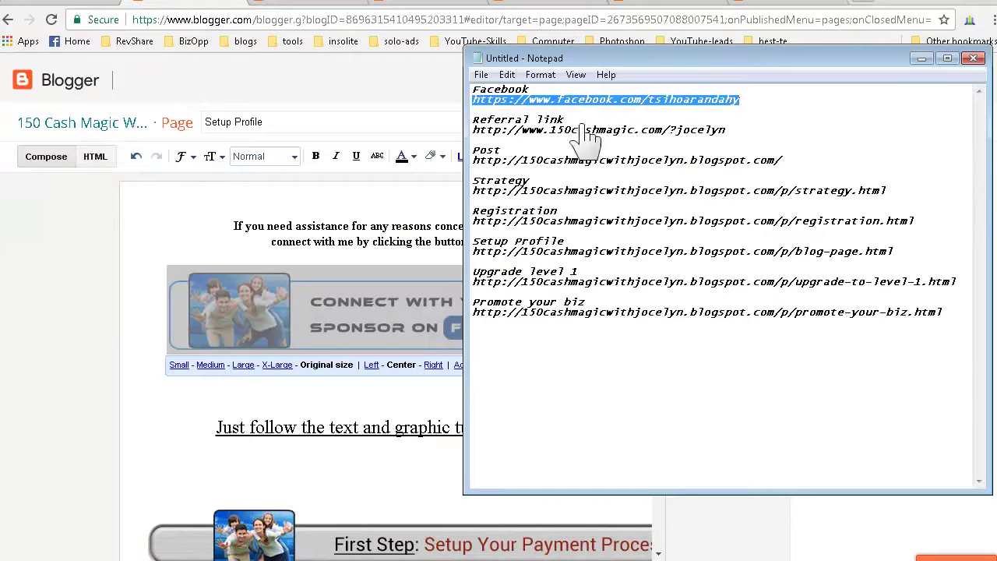
{"action": "right_click", "coordinate": [607, 102]}
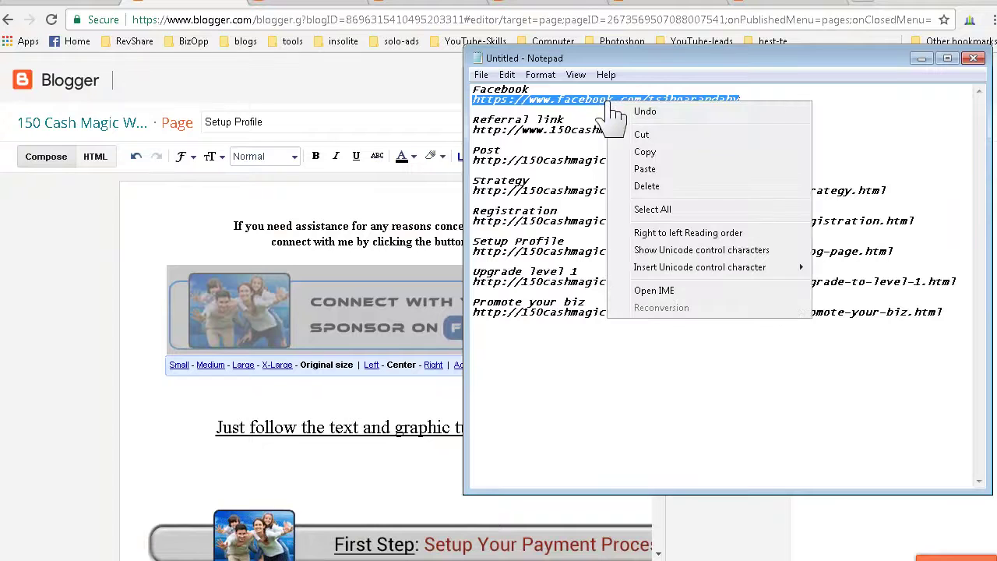
{"action": "left_click", "coordinate": [651, 152]}
{"action": "left_click", "coordinate": [421, 323]}
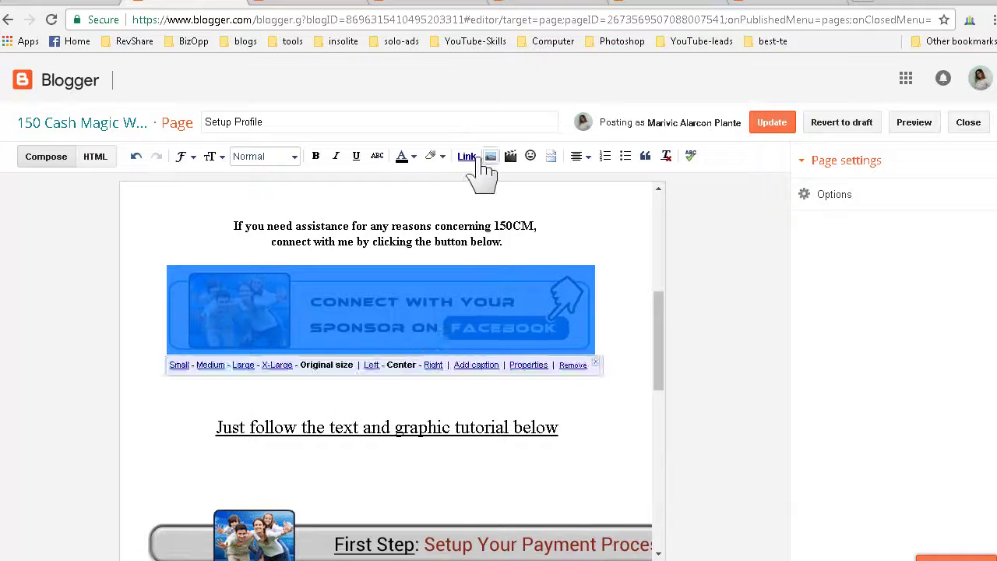
{"action": "left_click", "coordinate": [466, 156]}
{"action": "right_click", "coordinate": [506, 308]}
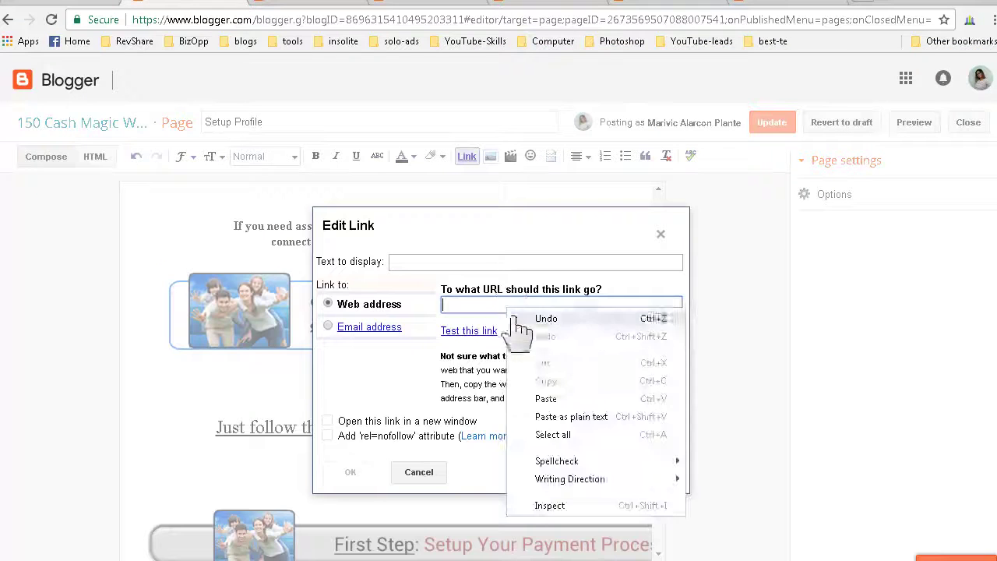
{"action": "left_click", "coordinate": [538, 400]}
{"action": "left_click", "coordinate": [328, 421]}
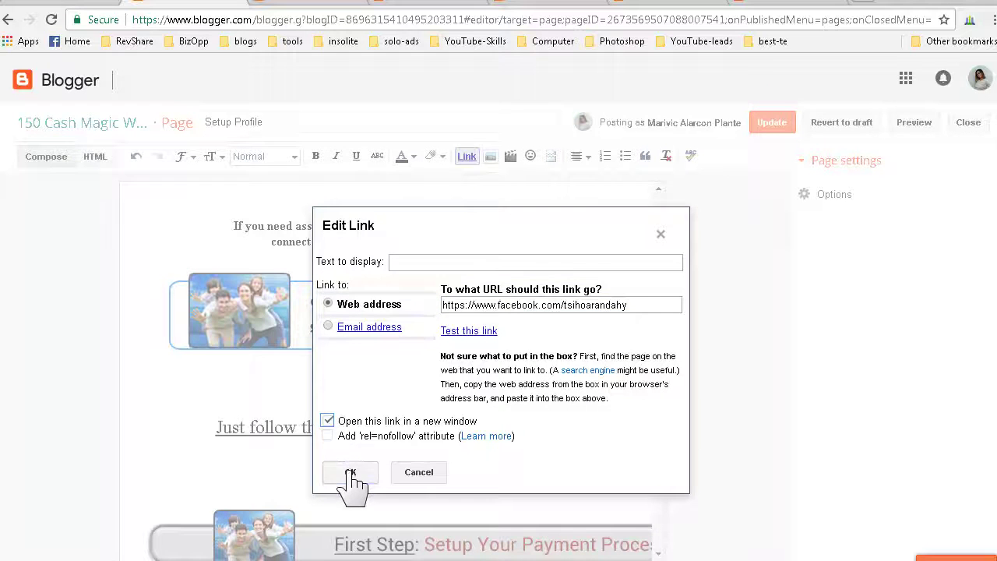
{"action": "left_click", "coordinate": [355, 472]}
Link the Time to Go Upgrade banner at the end of the Setup Profile page to the published upgrade-to-level-1.html page address, opening in a new window
{"action": "left_click_drag", "start_coordinate": [663, 348], "coordinate": [635, 534]}
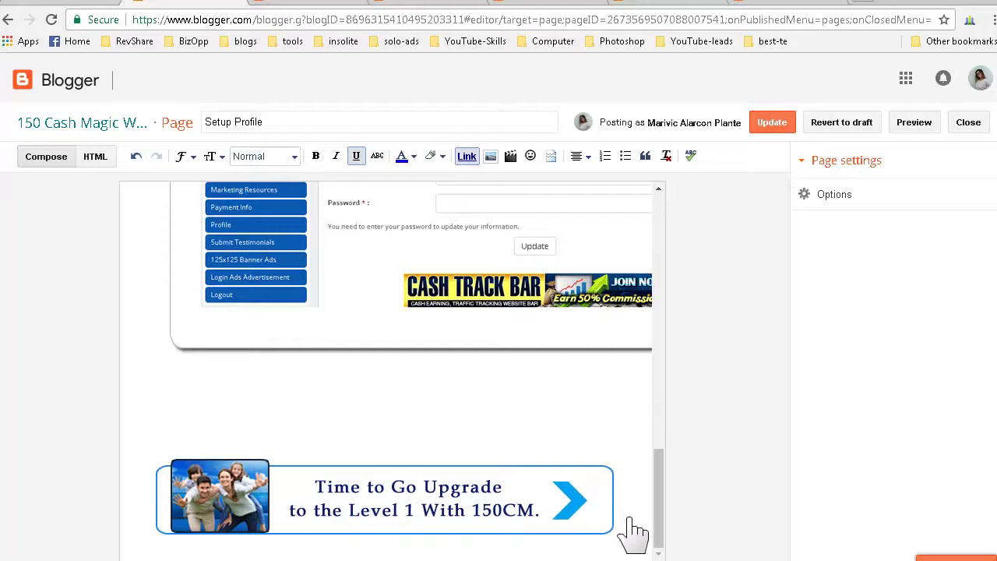
{"action": "left_click", "coordinate": [441, 514]}
{"action": "left_click", "coordinate": [674, 3]}
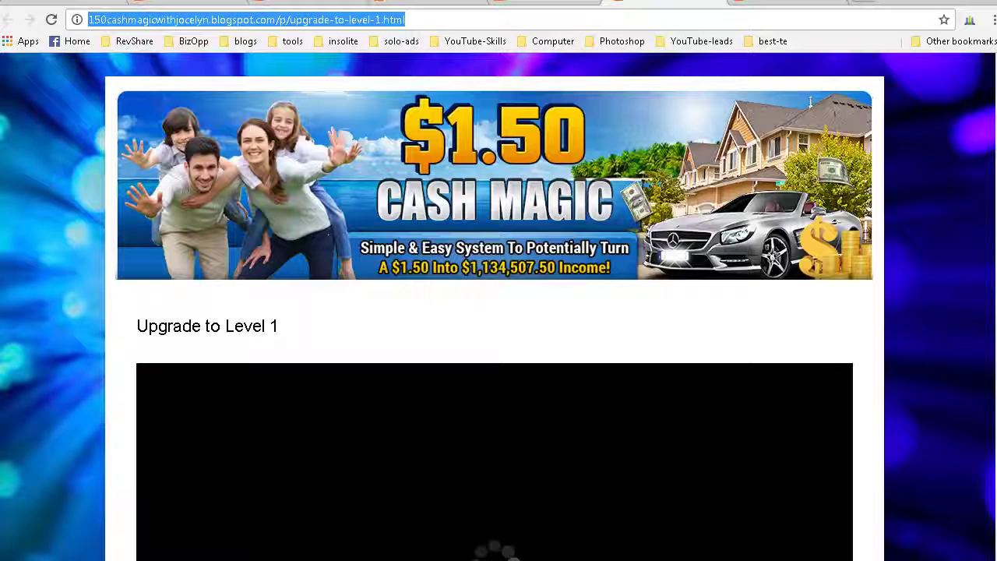
{"action": "right_click", "coordinate": [290, 21]}
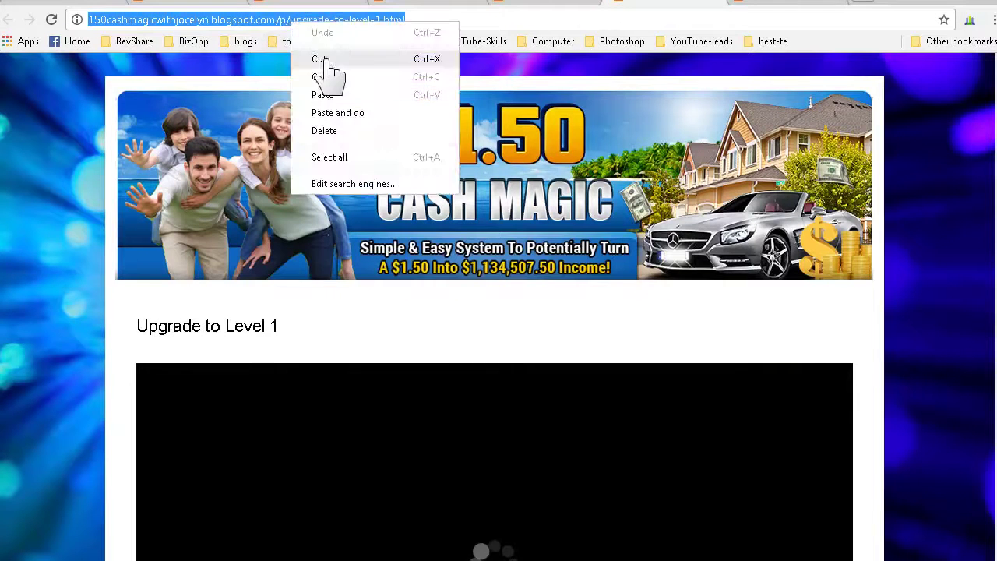
{"action": "left_click", "coordinate": [328, 78]}
{"action": "left_click", "coordinate": [220, 8]}
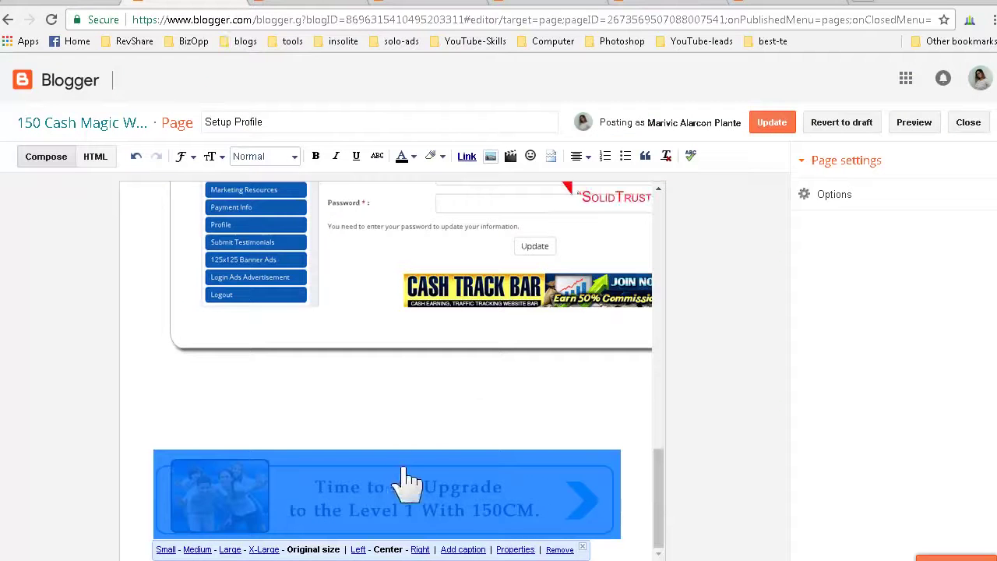
{"action": "left_click", "coordinate": [466, 157]}
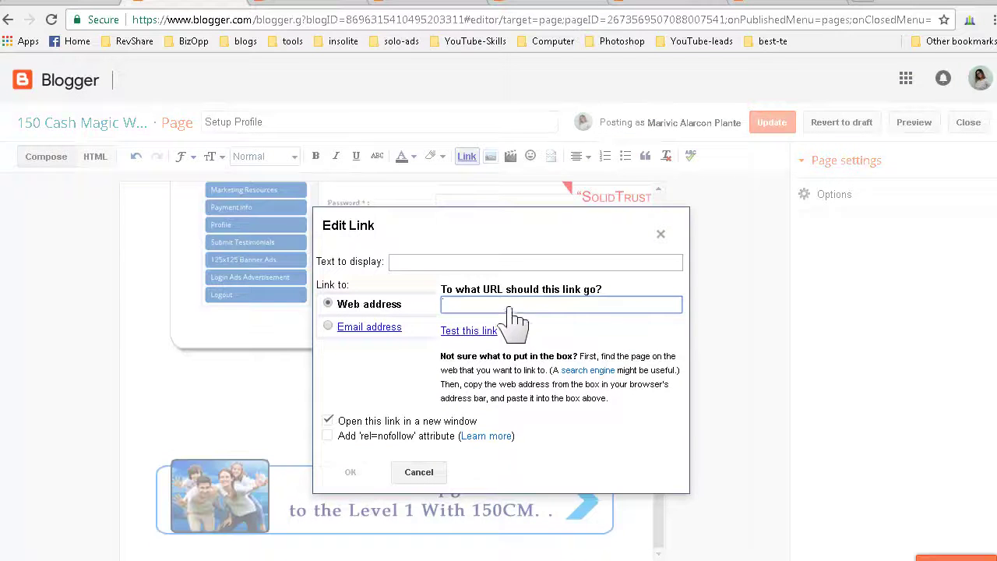
{"action": "right_click", "coordinate": [511, 309]}
{"action": "left_click", "coordinate": [558, 399]}
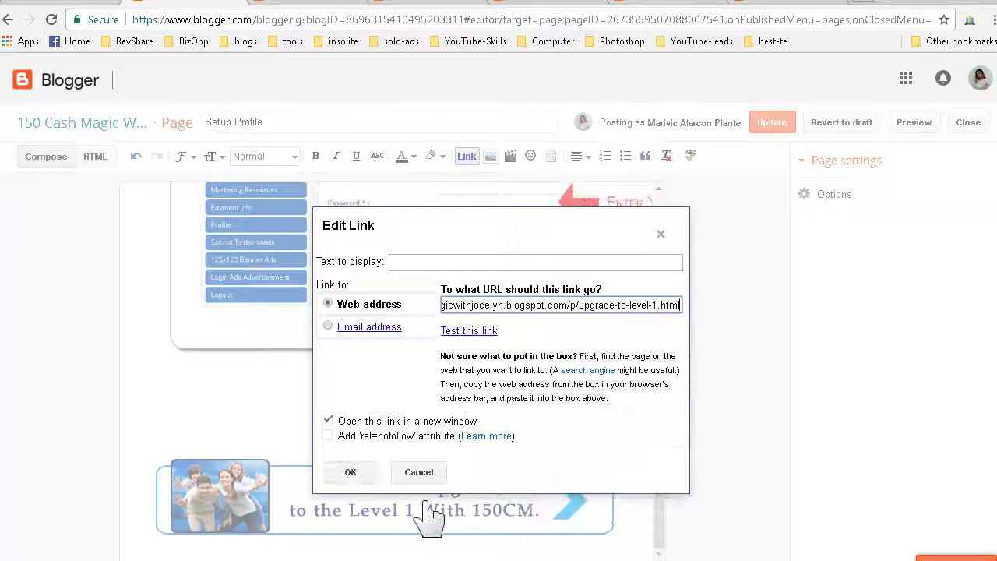
{"action": "left_click", "coordinate": [350, 473]}
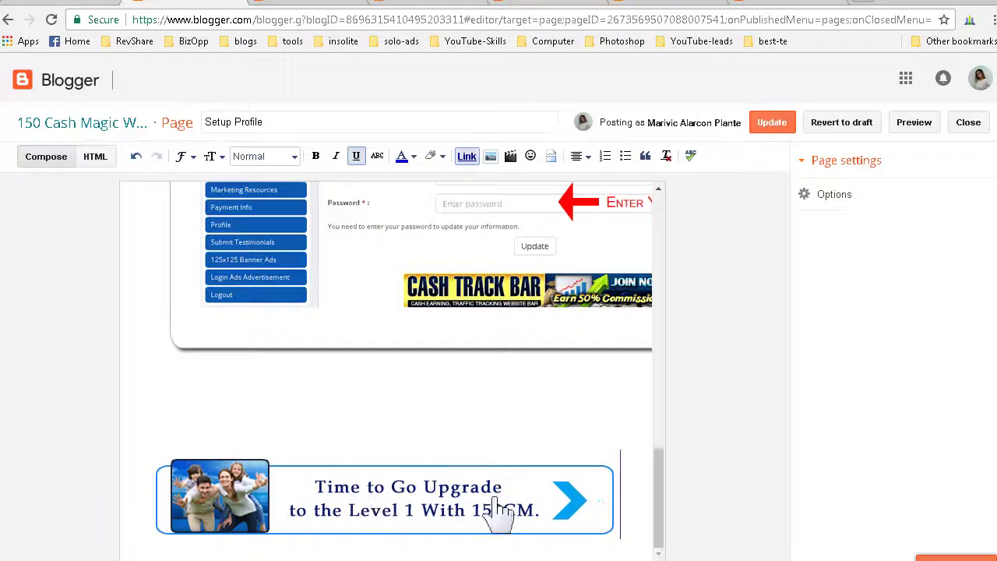
Update the Setup Profile page and open the Upgrade to Level 1 page for editing
{"action": "left_click", "coordinate": [770, 129]}
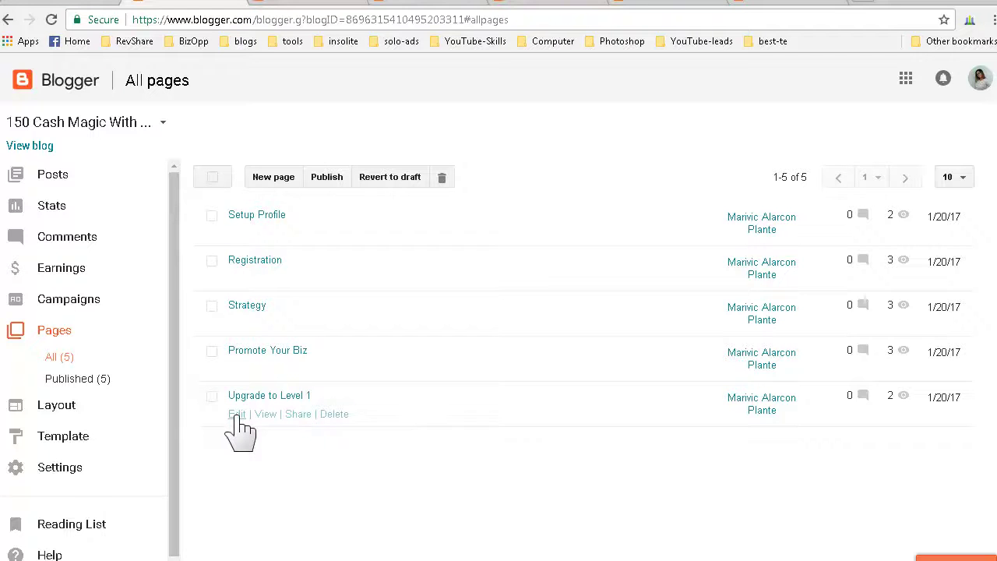
{"action": "left_click", "coordinate": [237, 415]}
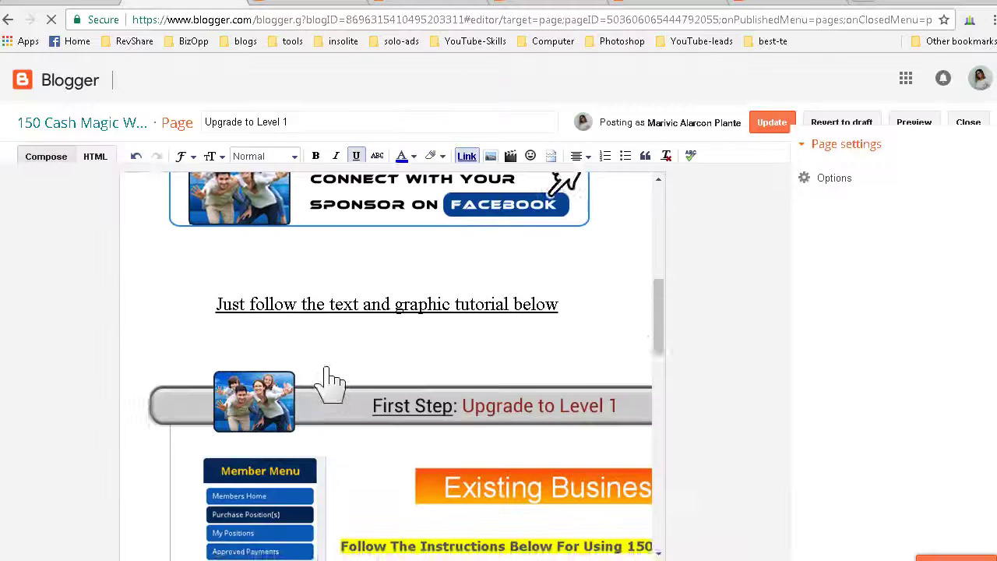
{"action": "left_click", "coordinate": [659, 234]}
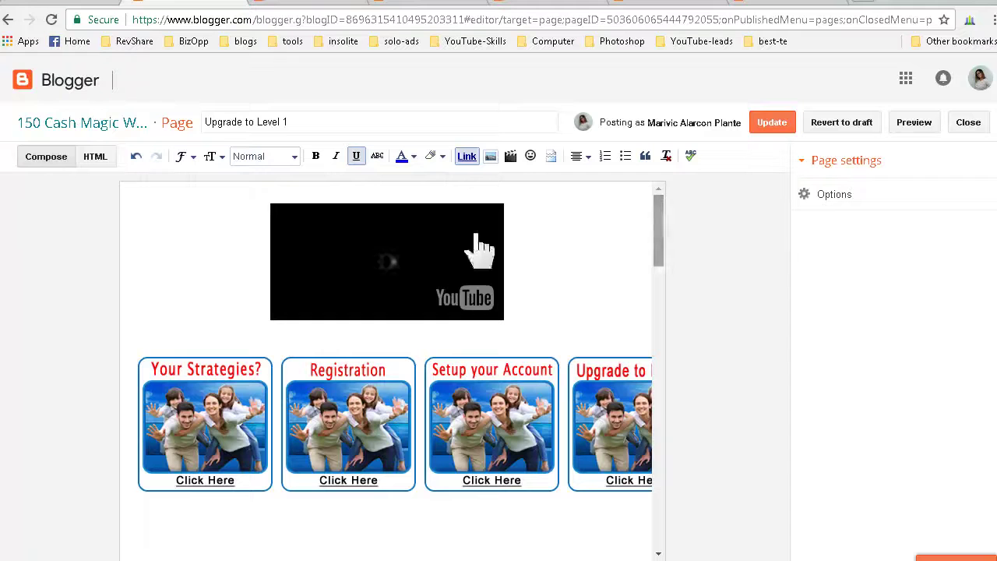
Link the Your Strategies image on the Upgrade to Level 1 page to the published strategy.html page address, without opening in a new window
{"action": "left_click", "coordinate": [223, 441]}
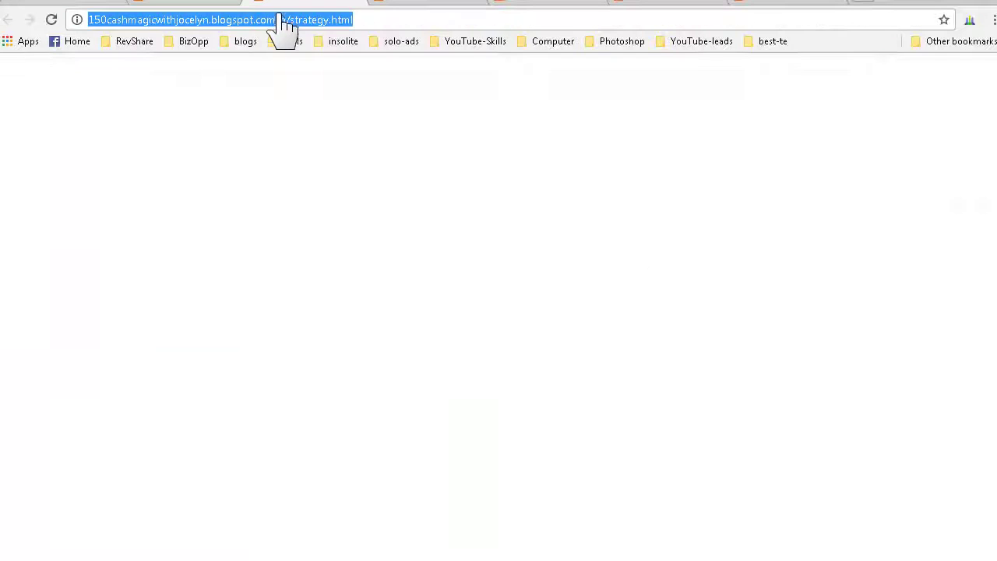
{"action": "right_click", "coordinate": [284, 27]}
{"action": "left_click", "coordinate": [305, 70]}
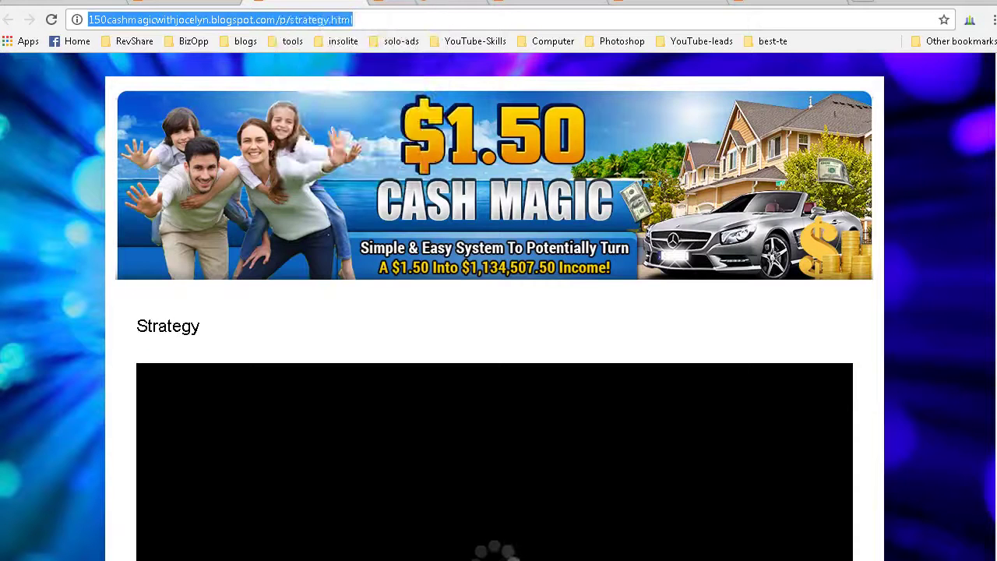
{"action": "left_click", "coordinate": [190, 3]}
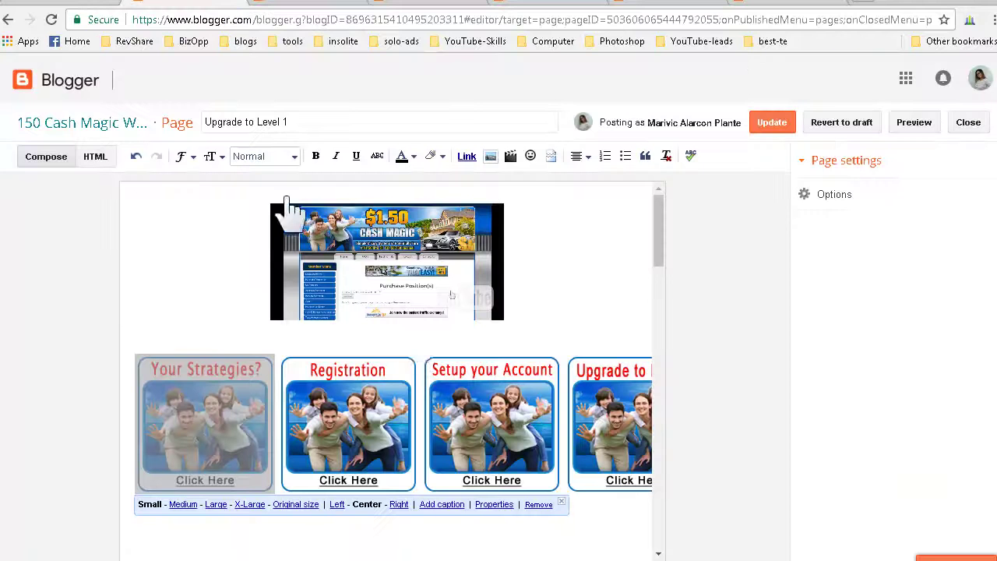
{"action": "left_click", "coordinate": [466, 156]}
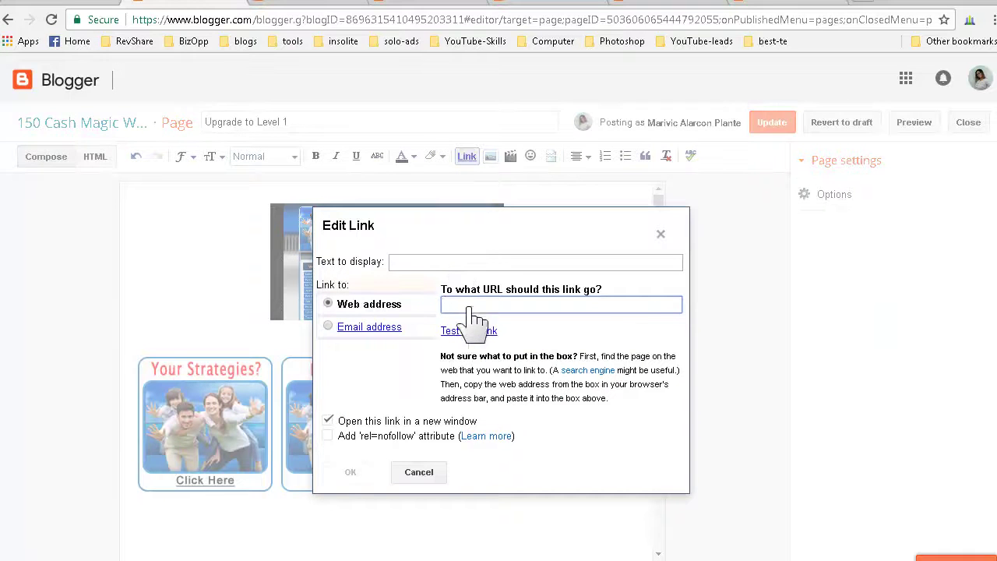
{"action": "right_click", "coordinate": [470, 308]}
{"action": "left_click", "coordinate": [514, 398]}
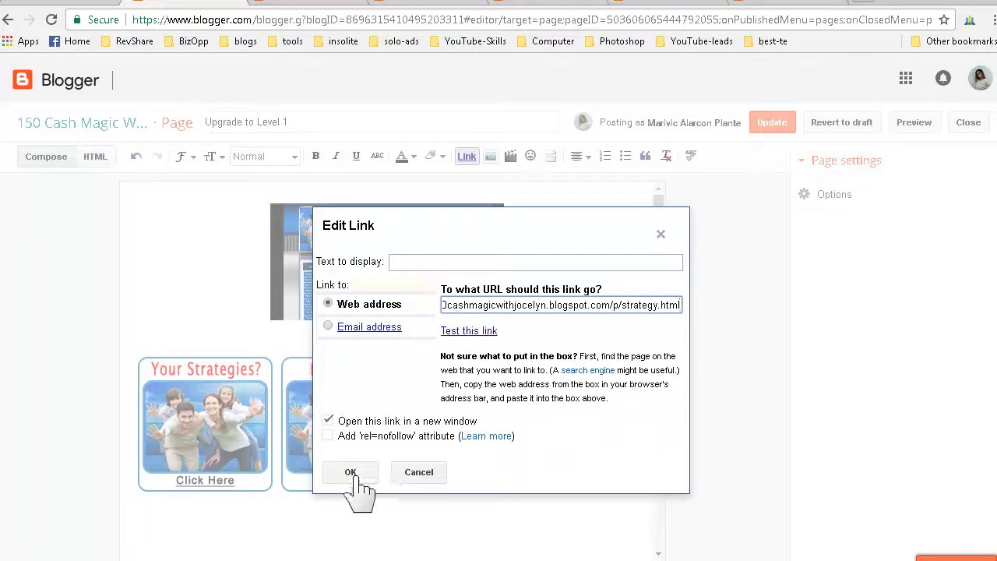
{"action": "left_click", "coordinate": [345, 424]}
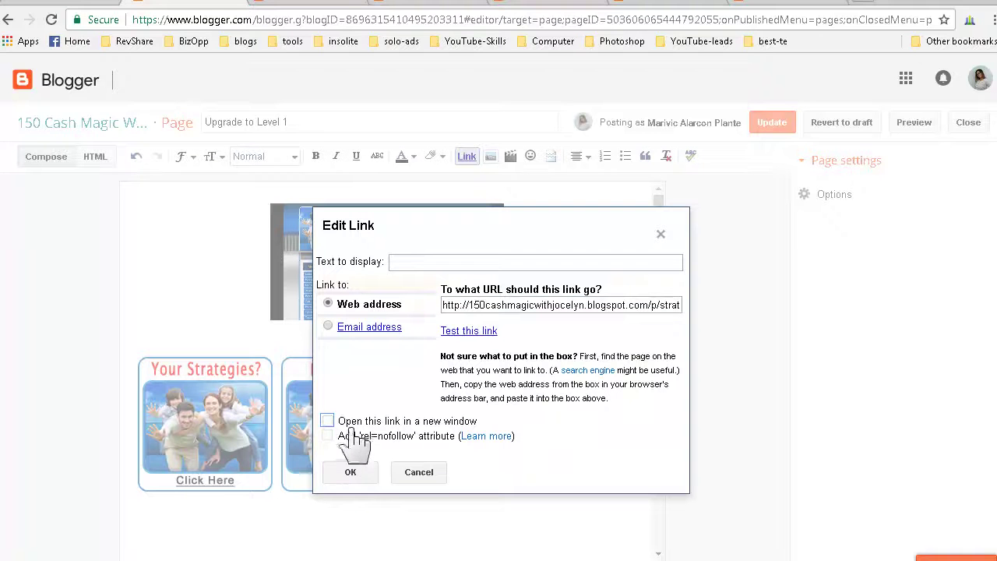
{"action": "left_click", "coordinate": [352, 474]}
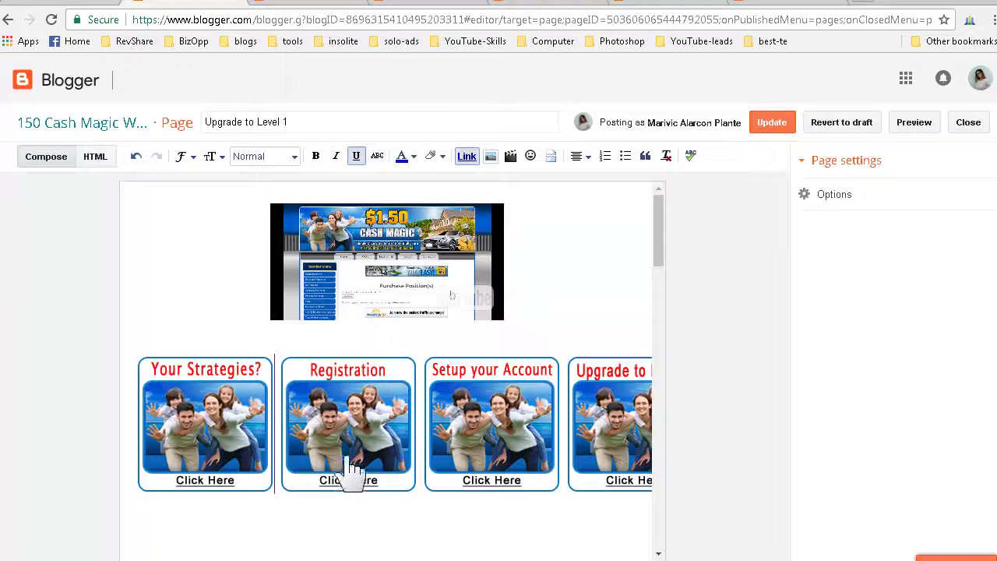
Link the Registration image on the Upgrade to Level 1 page to the published registration.html page address
{"action": "left_click", "coordinate": [350, 448]}
{"action": "left_click", "coordinate": [287, 21]}
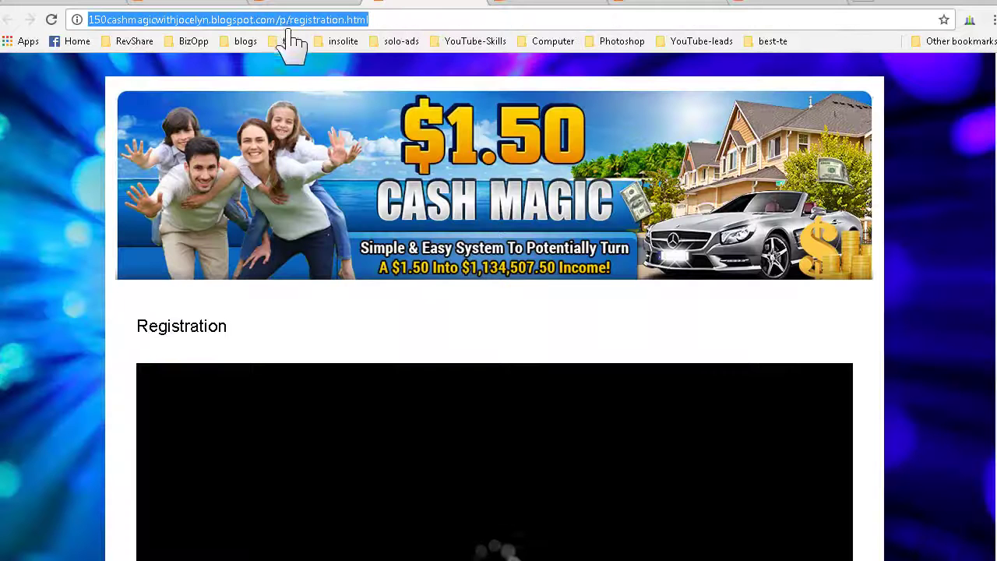
{"action": "right_click", "coordinate": [287, 23]}
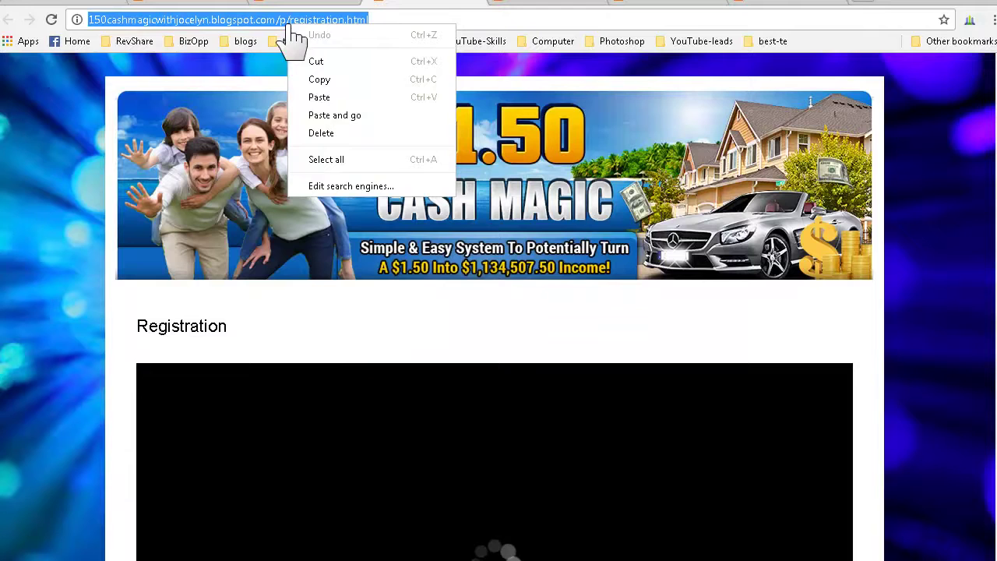
{"action": "left_click", "coordinate": [316, 79]}
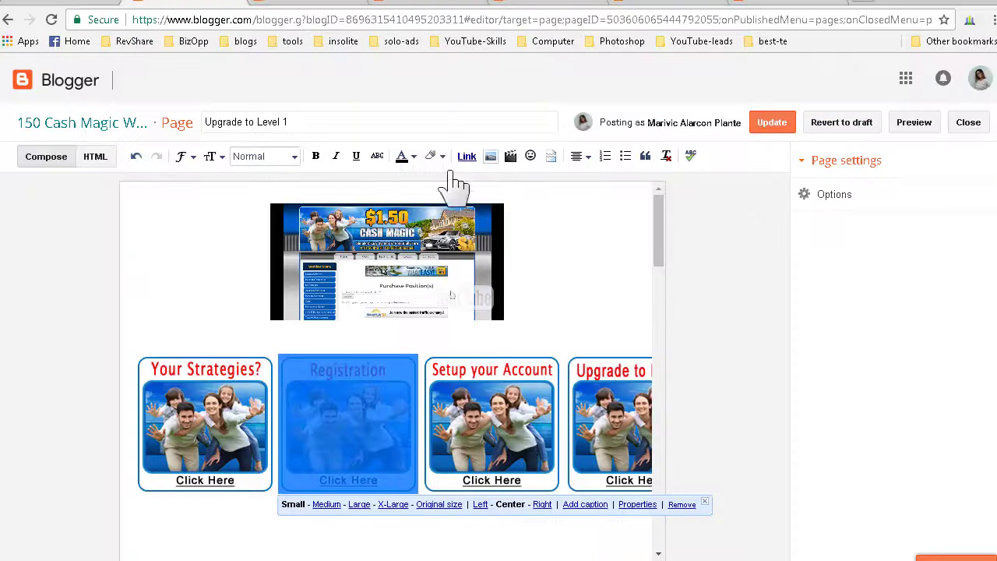
{"action": "left_click", "coordinate": [466, 156]}
{"action": "right_click", "coordinate": [451, 307]}
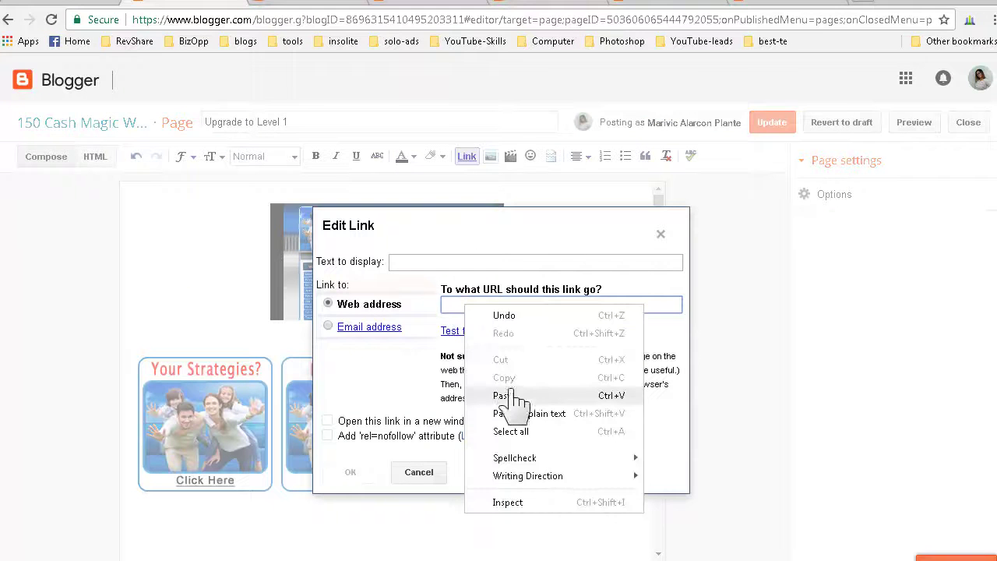
{"action": "left_click", "coordinate": [490, 392]}
{"action": "left_click", "coordinate": [382, 467]}
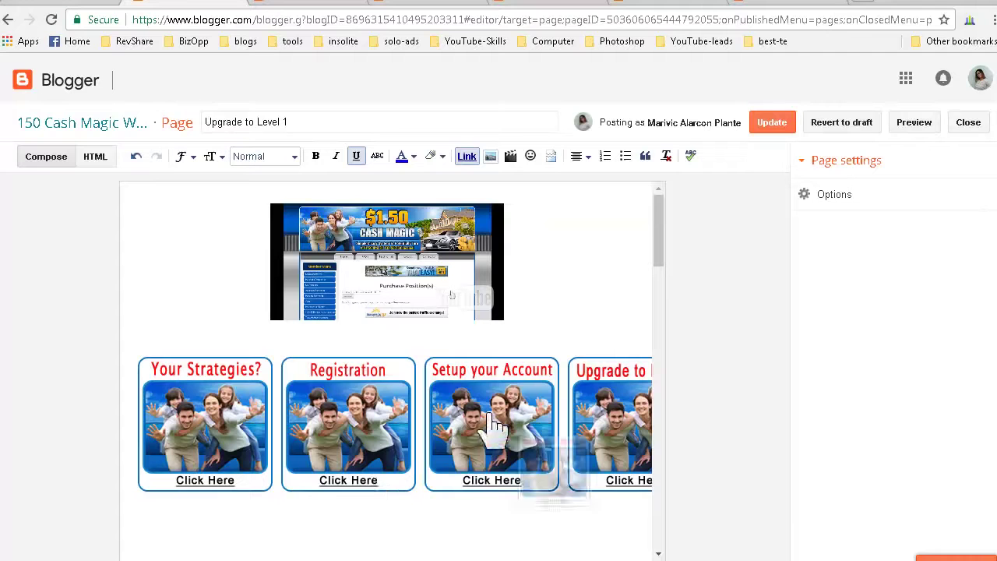
Link the Setup your Account image on the Upgrade to Level 1 page to the published blog-page.html page address
{"action": "left_click", "coordinate": [522, 460]}
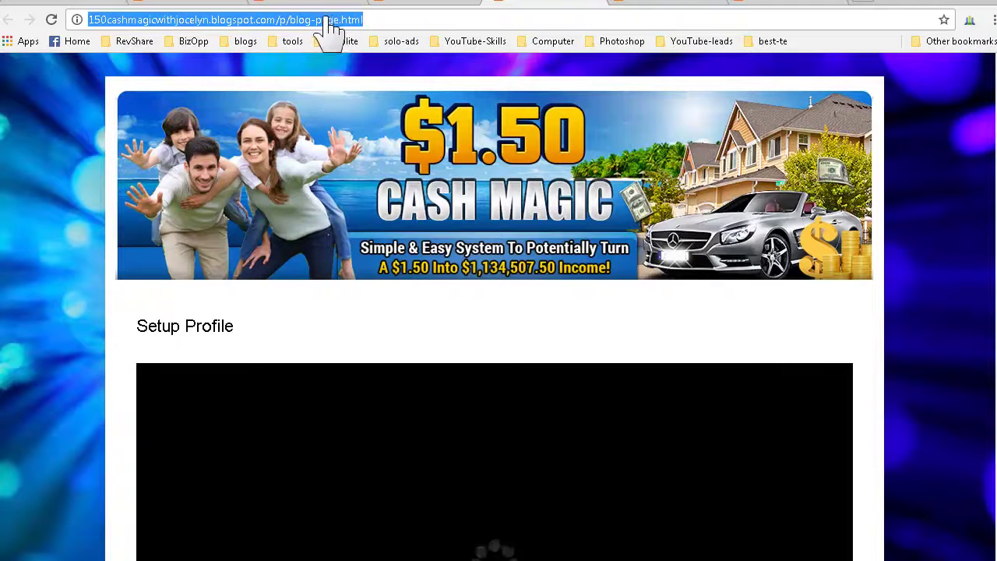
{"action": "right_click", "coordinate": [327, 20]}
{"action": "left_click", "coordinate": [368, 76]}
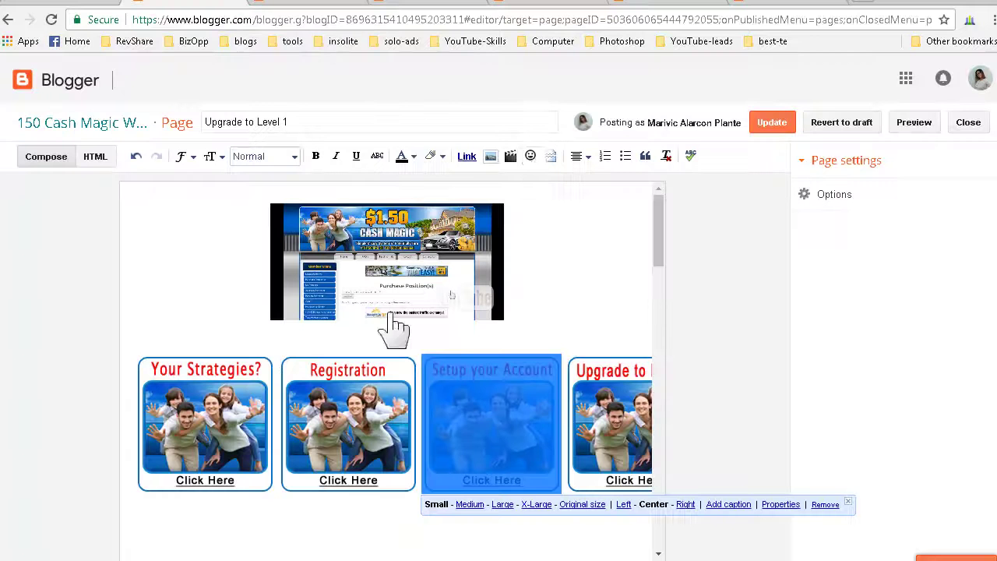
{"action": "left_click", "coordinate": [467, 157]}
{"action": "right_click", "coordinate": [536, 308]}
{"action": "left_click", "coordinate": [574, 395]}
{"action": "left_click", "coordinate": [352, 472]}
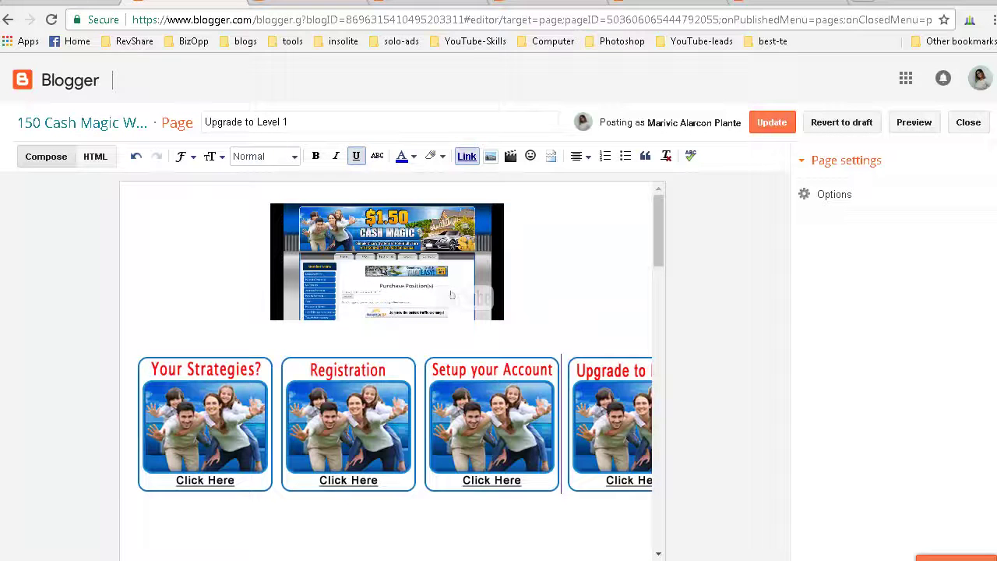
Link the How to Promote image on the Upgrade to Level 1 page to the published promote-your-biz.html page address
{"action": "left_click", "coordinate": [537, 460]}
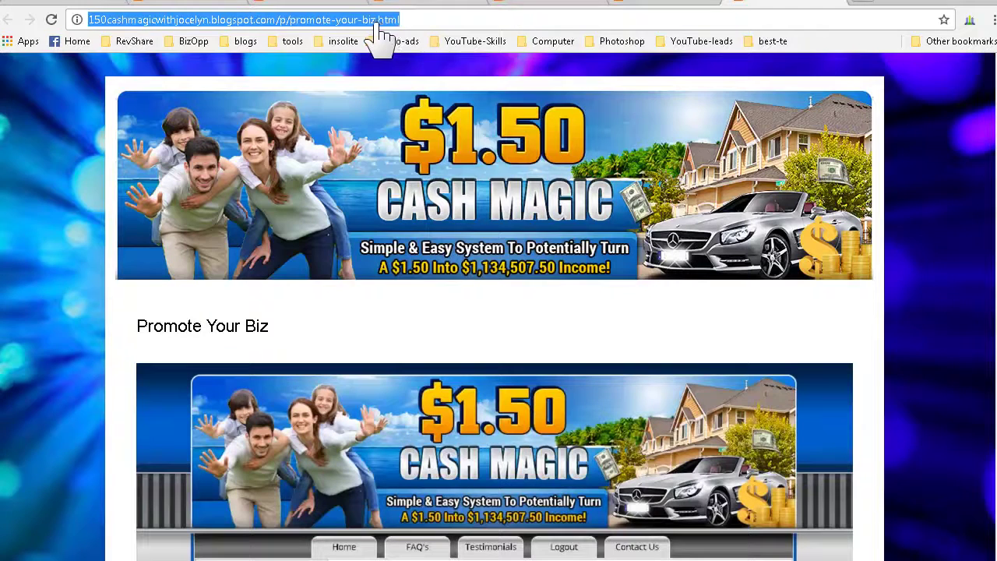
{"action": "right_click", "coordinate": [382, 35]}
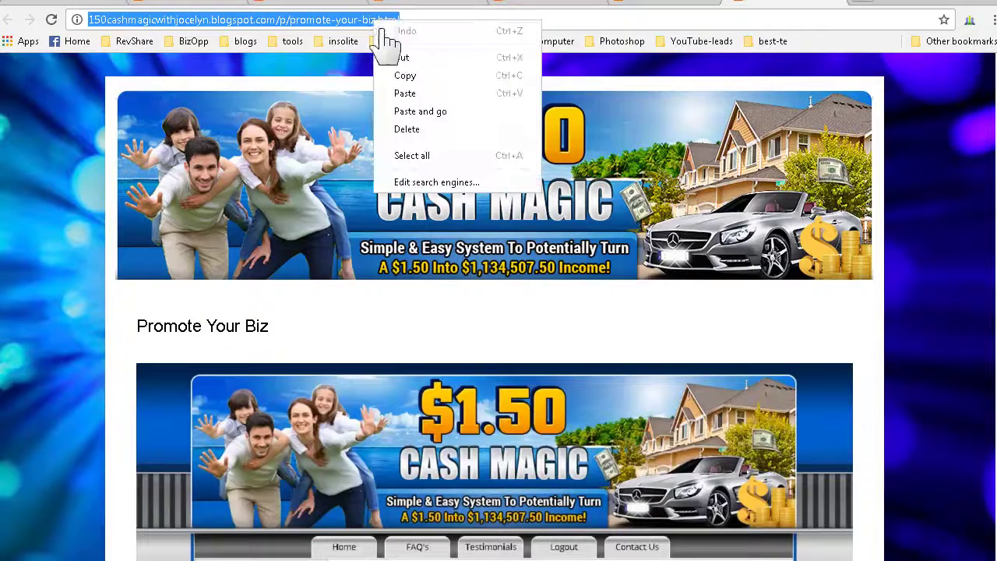
{"action": "left_click", "coordinate": [400, 75]}
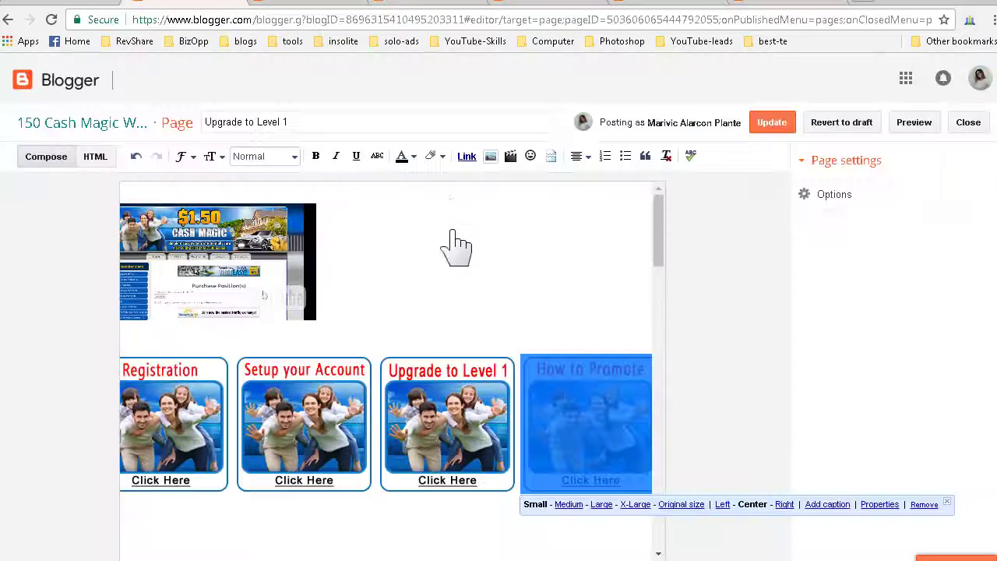
{"action": "left_click", "coordinate": [466, 156]}
{"action": "right_click", "coordinate": [529, 305]}
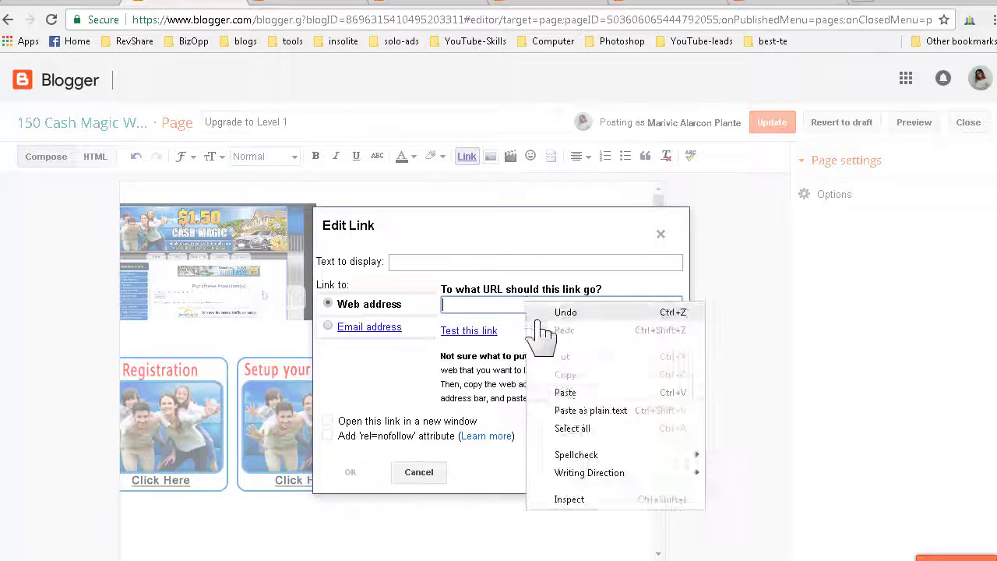
{"action": "left_click", "coordinate": [565, 393]}
{"action": "left_click", "coordinate": [350, 473]}
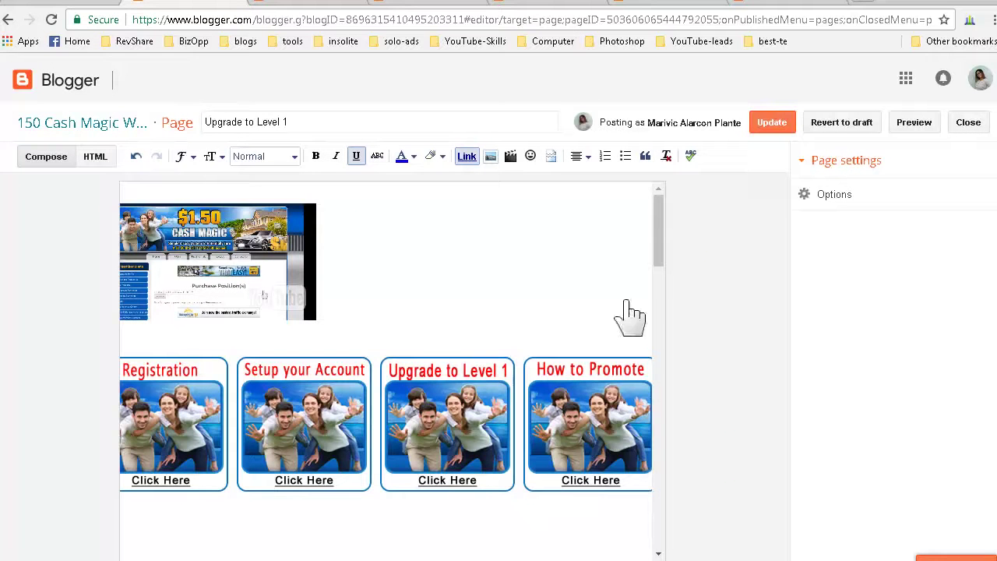
Link the Connect with your Sponsor on Facebook button to the Facebook profile address from the Notepad list, opening in a new window
{"action": "left_click_drag", "start_coordinate": [661, 261], "coordinate": [663, 335]}
{"action": "left_click", "coordinate": [285, 319]}
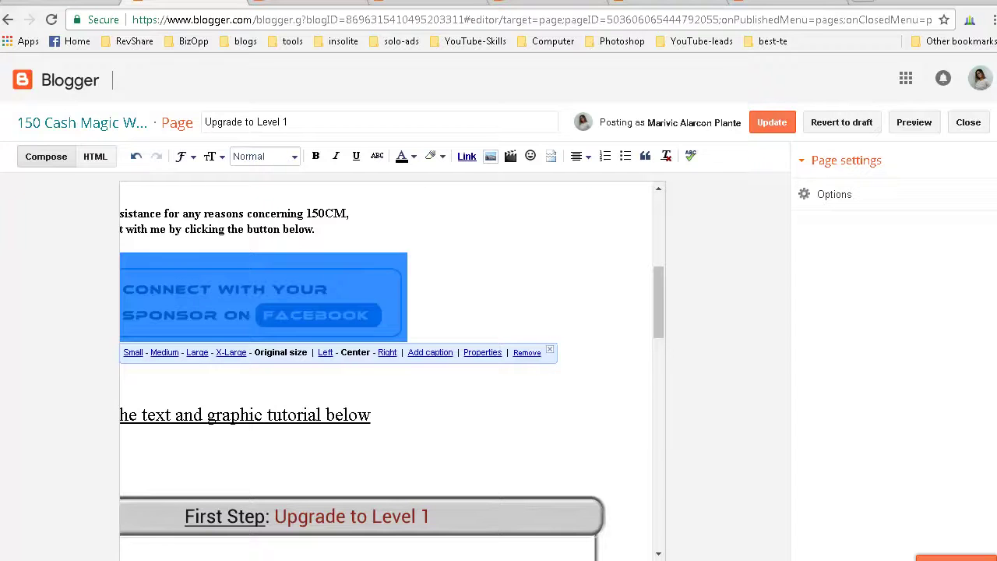
{"action": "key", "text": "alt+Tab"}
{"action": "right_click", "coordinate": [548, 98]}
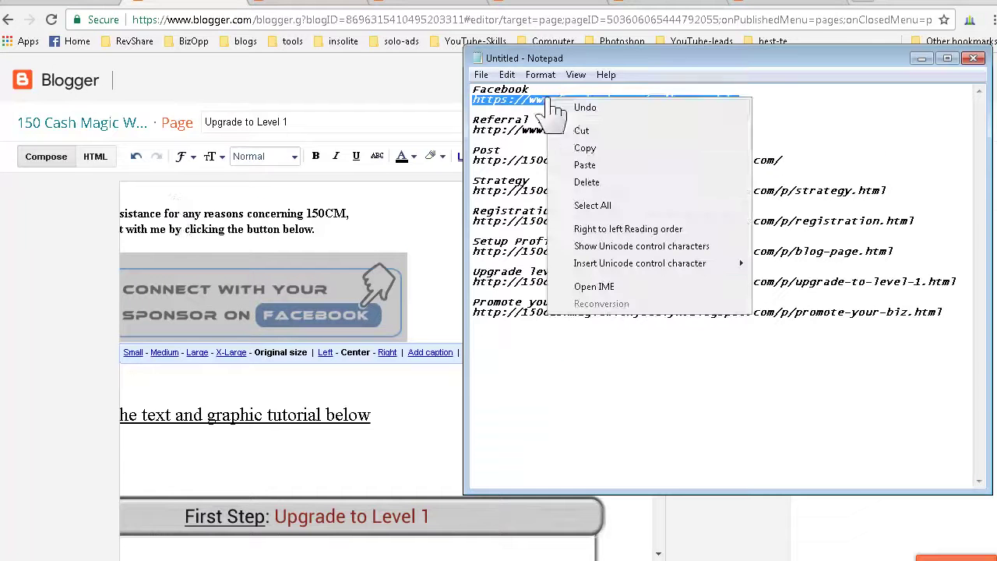
{"action": "left_click", "coordinate": [586, 148]}
{"action": "left_click", "coordinate": [386, 279]}
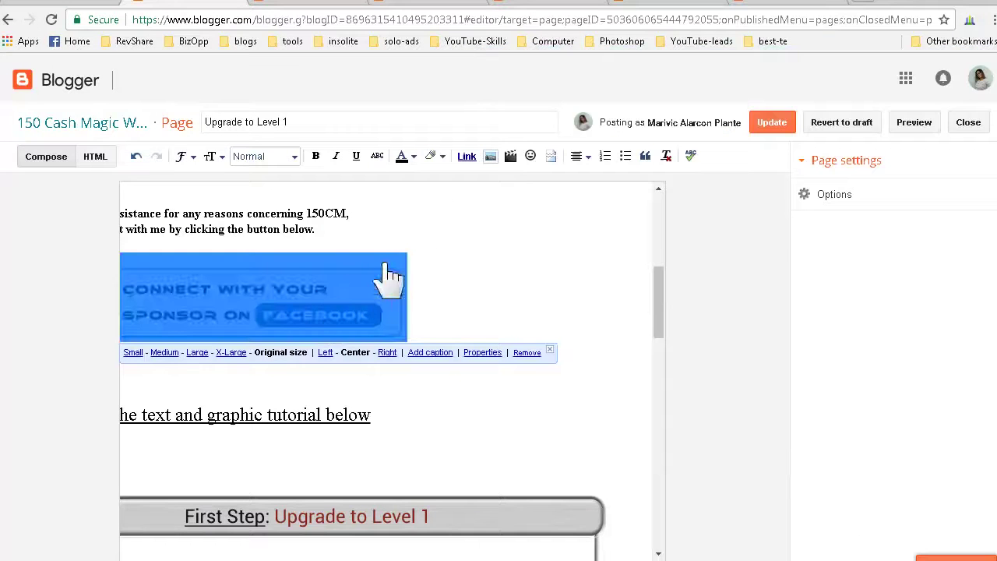
{"action": "left_click", "coordinate": [466, 160]}
{"action": "right_click", "coordinate": [505, 309]}
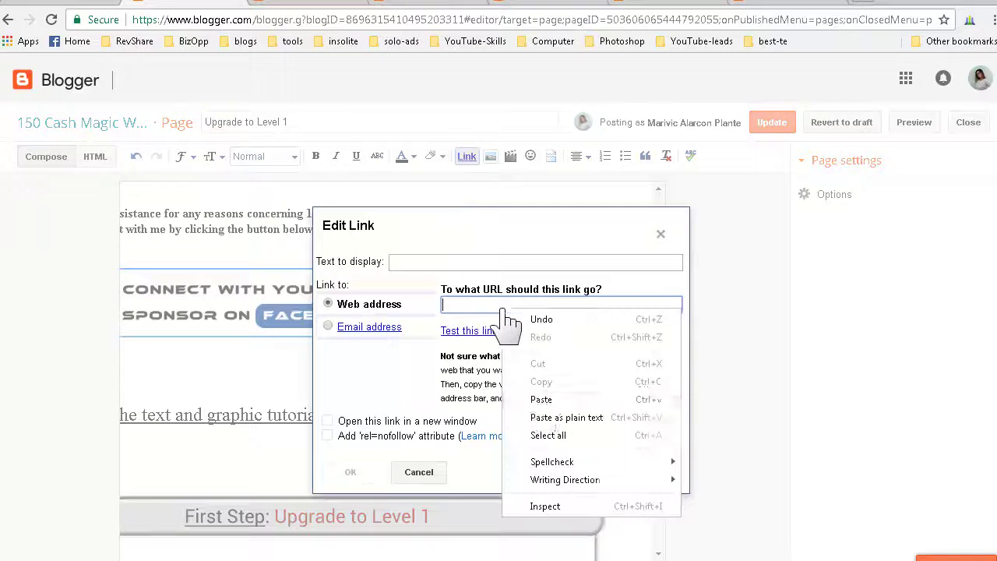
{"action": "left_click", "coordinate": [543, 400]}
{"action": "left_click", "coordinate": [327, 421]}
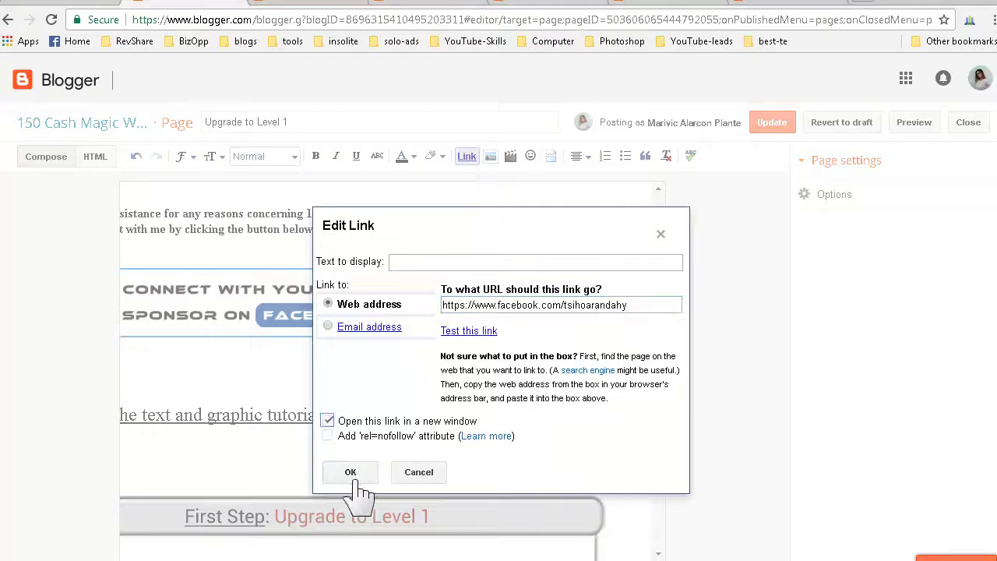
{"action": "left_click", "coordinate": [350, 472]}
Link the Time to Go Promoting banner at the page's end to the published promote-your-biz.html address, without opening in a new window
{"action": "left_click_drag", "start_coordinate": [660, 321], "coordinate": [655, 557]}
{"action": "left_click_drag", "start_coordinate": [546, 559], "coordinate": [448, 559]}
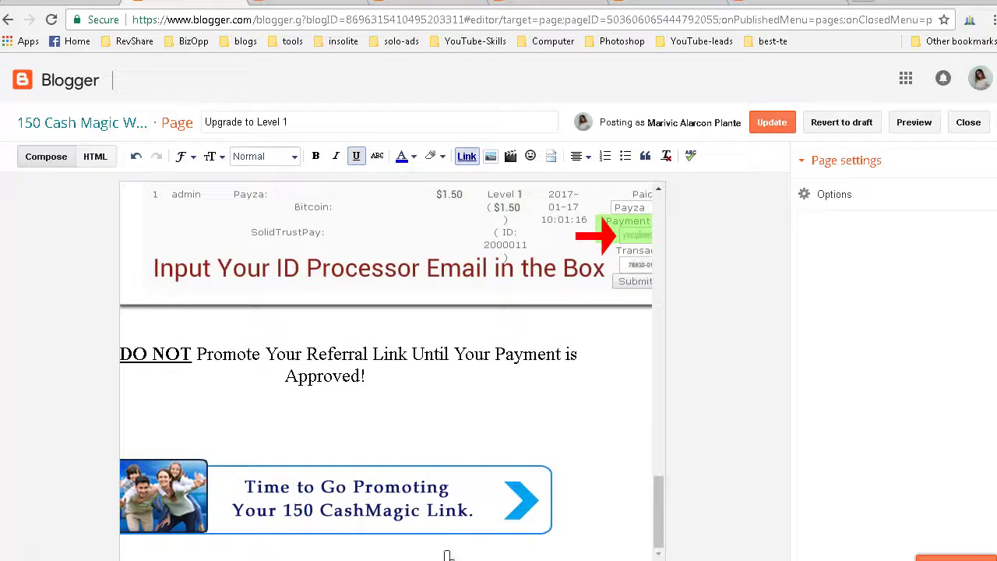
{"action": "left_click", "coordinate": [416, 524]}
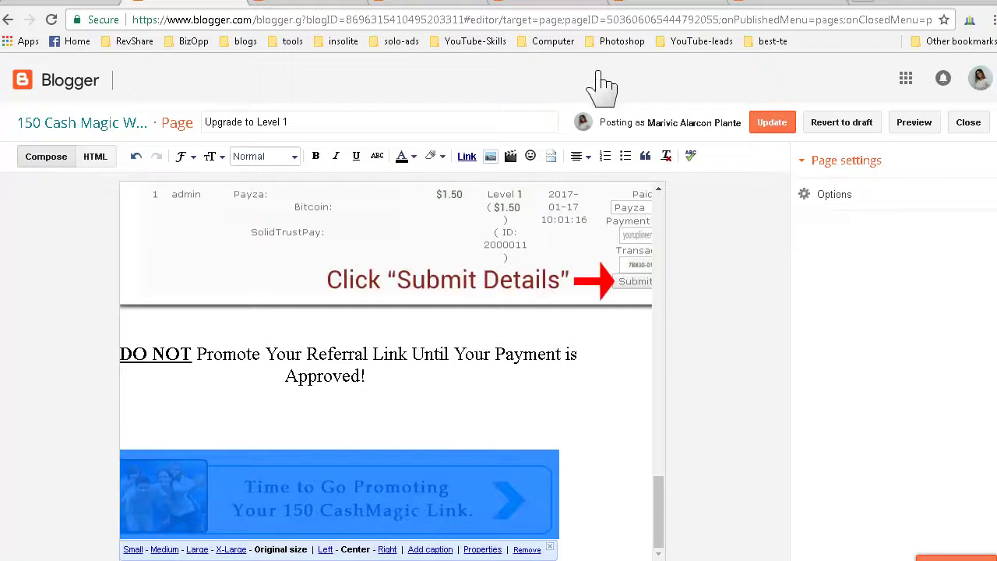
{"action": "left_click", "coordinate": [799, 2]}
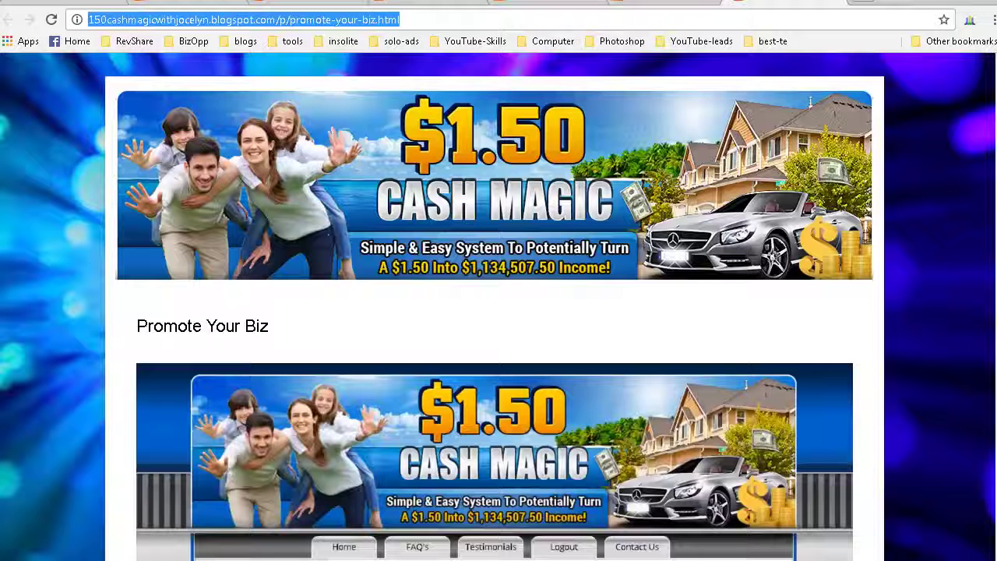
{"action": "right_click", "coordinate": [289, 21]}
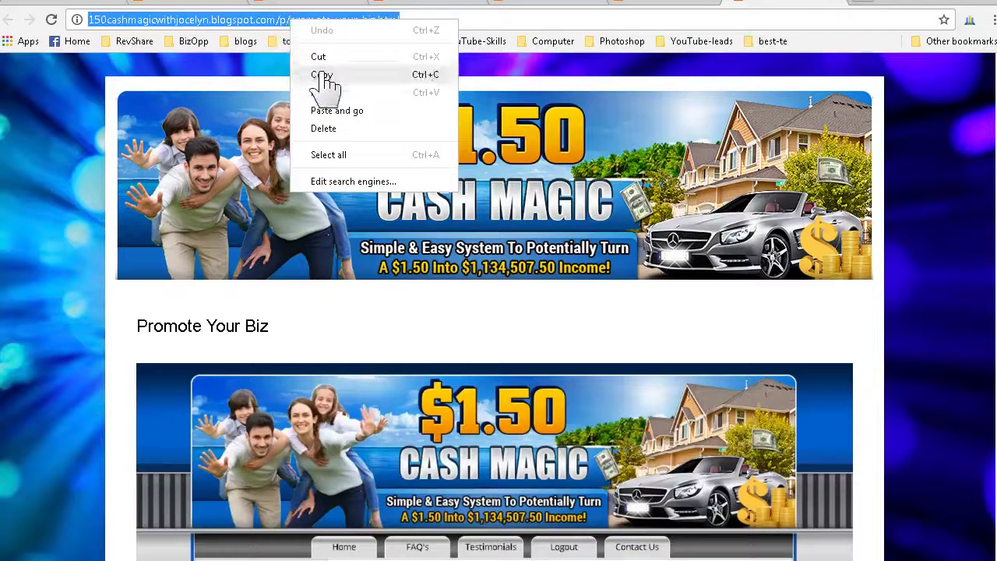
{"action": "left_click", "coordinate": [321, 76]}
{"action": "key", "text": "ctrl+w"}
{"action": "left_click", "coordinate": [467, 156]}
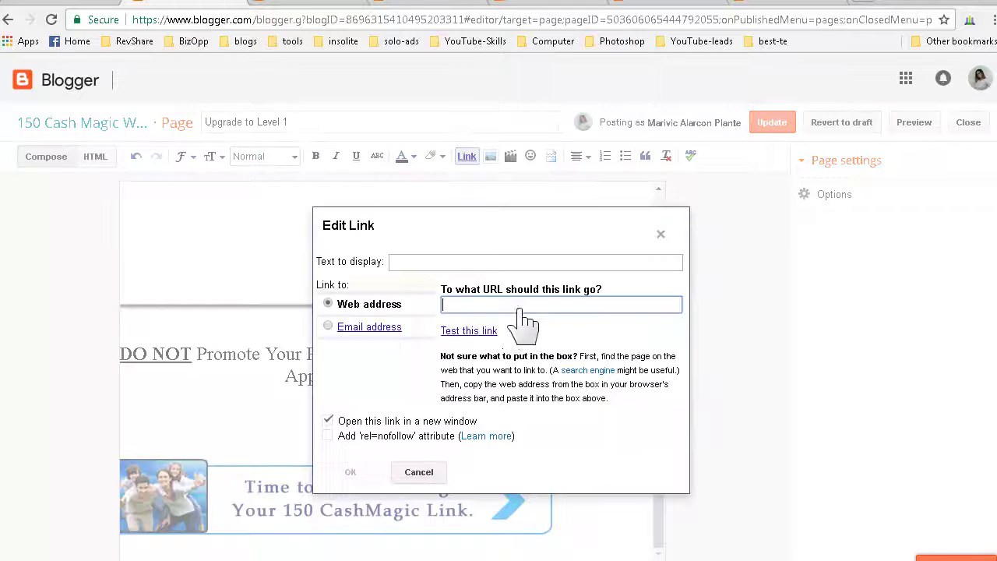
{"action": "right_click", "coordinate": [520, 315]}
{"action": "left_click", "coordinate": [554, 395]}
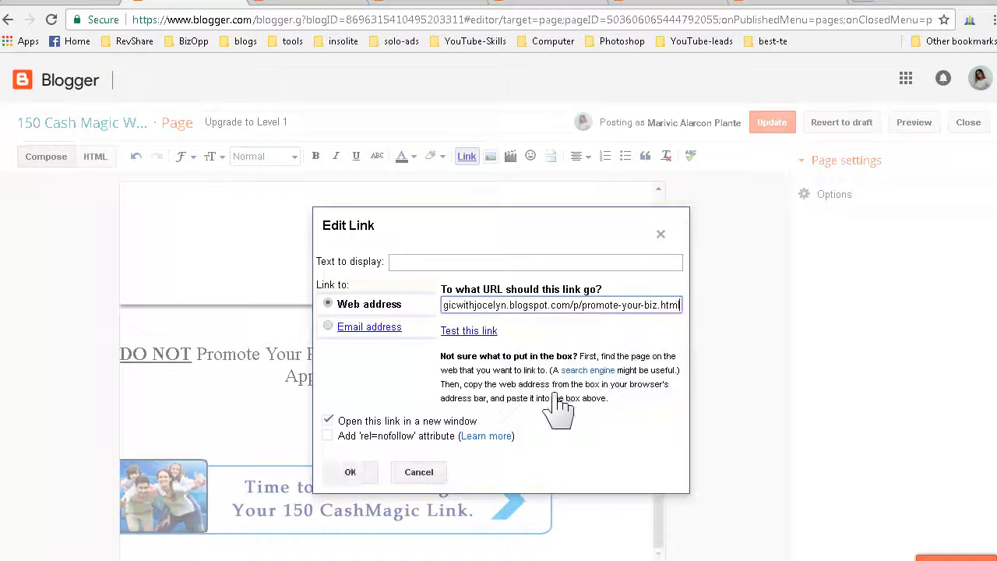
{"action": "left_click", "coordinate": [328, 421]}
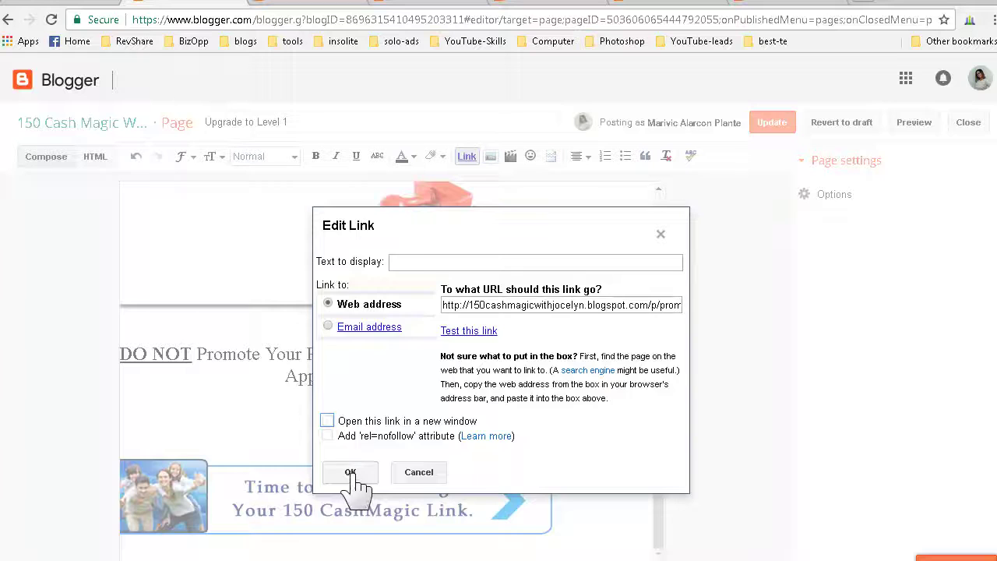
{"action": "left_click", "coordinate": [351, 472]}
Update the Upgrade to Level 1 page and open the Promote Your Biz page for editing
{"action": "left_click", "coordinate": [770, 124]}
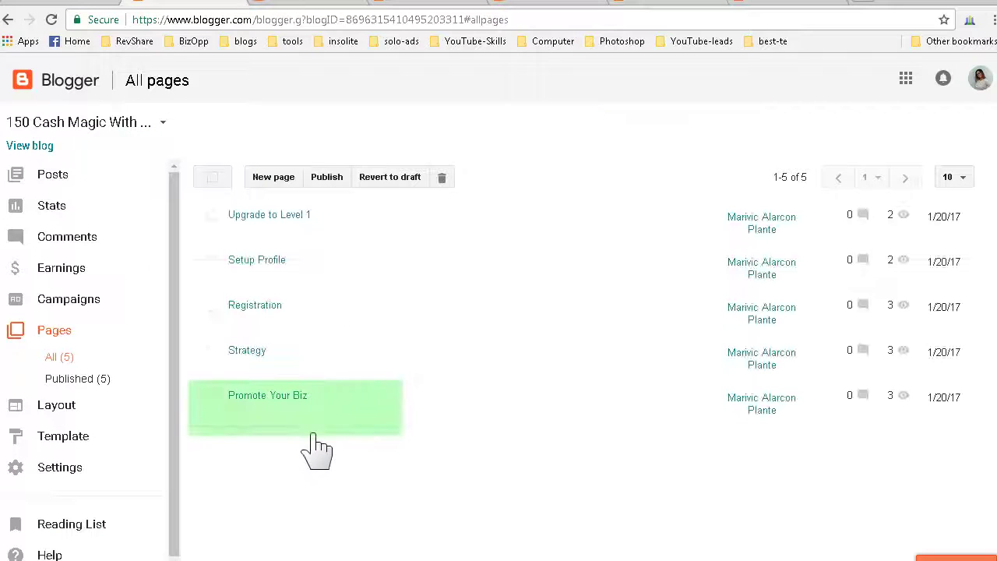
{"action": "left_click", "coordinate": [235, 415]}
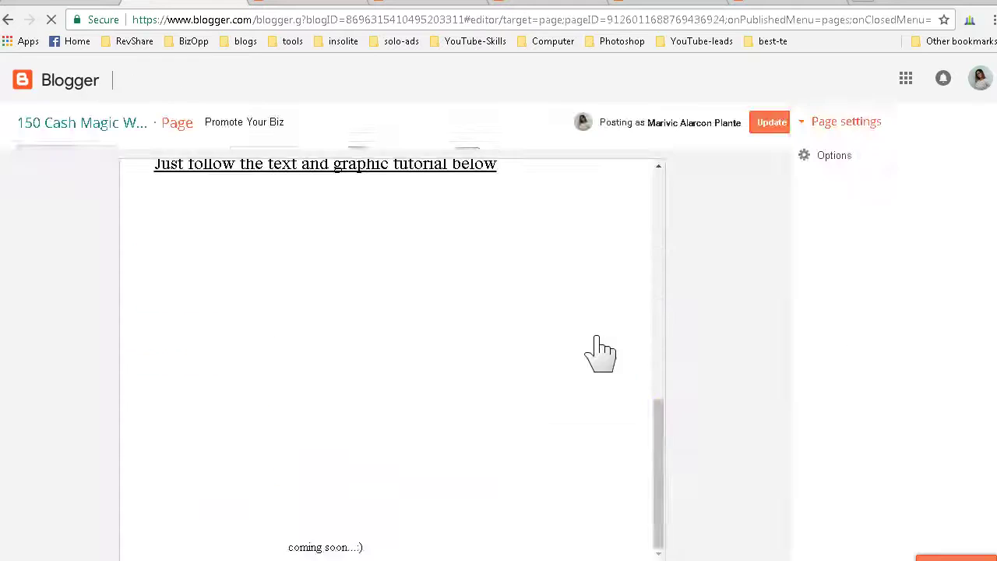
Link the Your Strategies image on the Promote Your Biz page to the published strategy.html page address
{"action": "left_click_drag", "start_coordinate": [664, 306], "coordinate": [668, 225]}
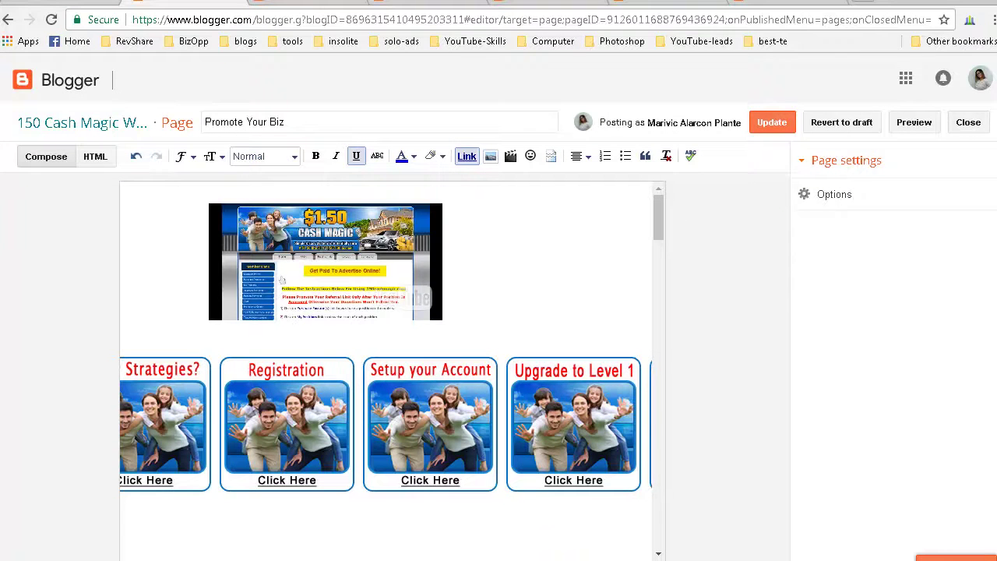
{"action": "left_click", "coordinate": [223, 445]}
{"action": "left_click", "coordinate": [268, 5]}
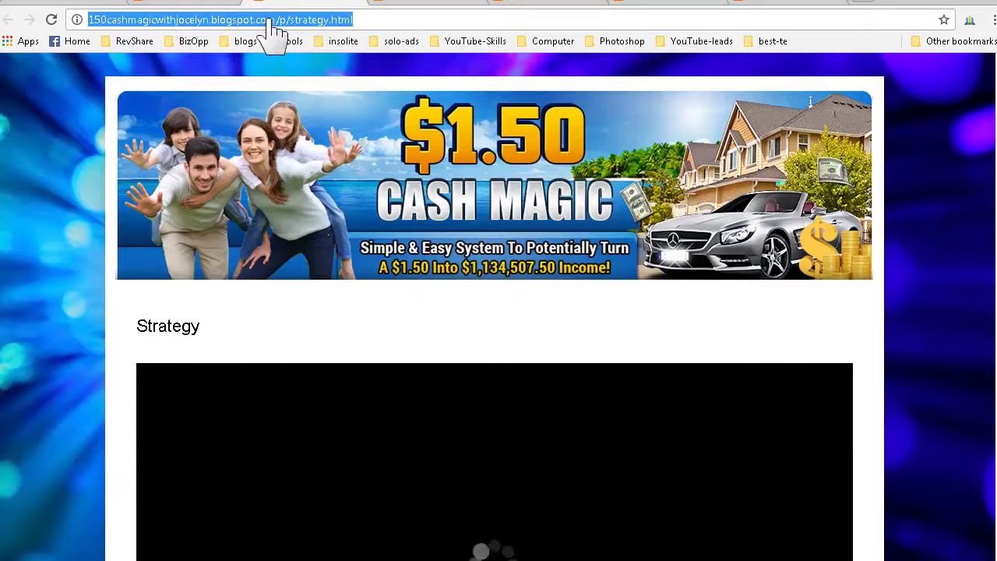
{"action": "right_click", "coordinate": [273, 31]}
{"action": "left_click", "coordinate": [308, 78]}
{"action": "key", "text": "ctrl+shift+Tab"}
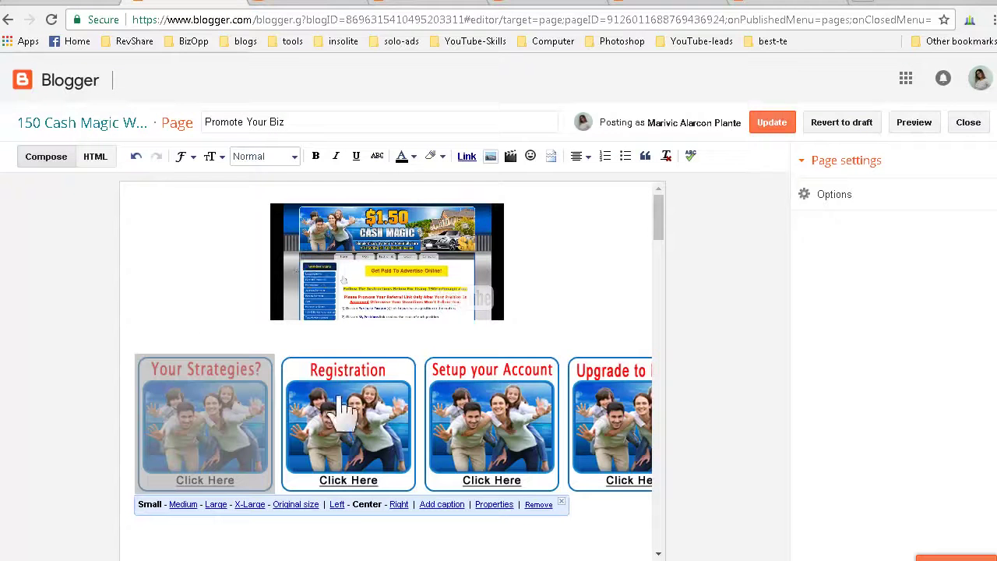
{"action": "left_click", "coordinate": [467, 158]}
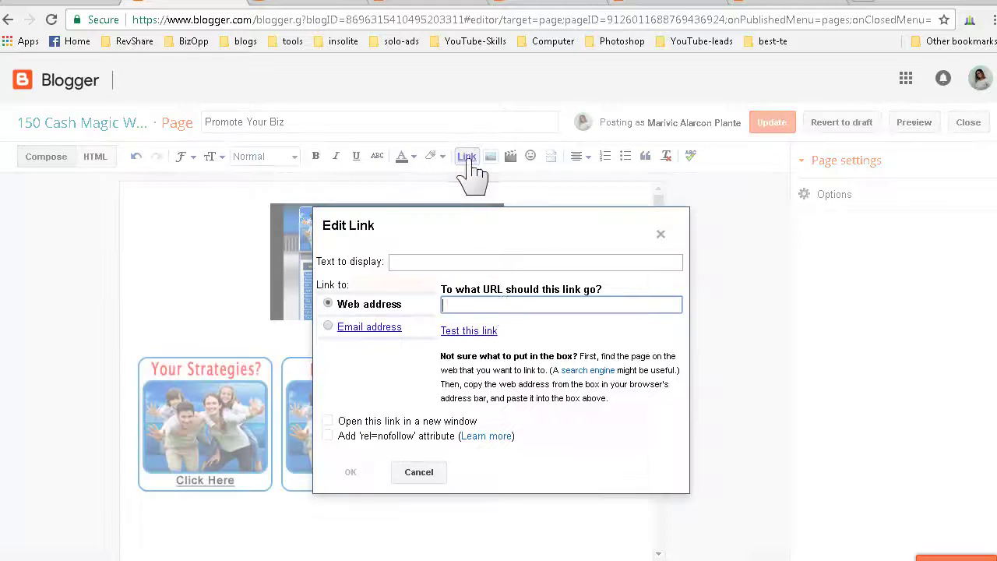
{"action": "right_click", "coordinate": [506, 311]}
{"action": "left_click", "coordinate": [555, 412]}
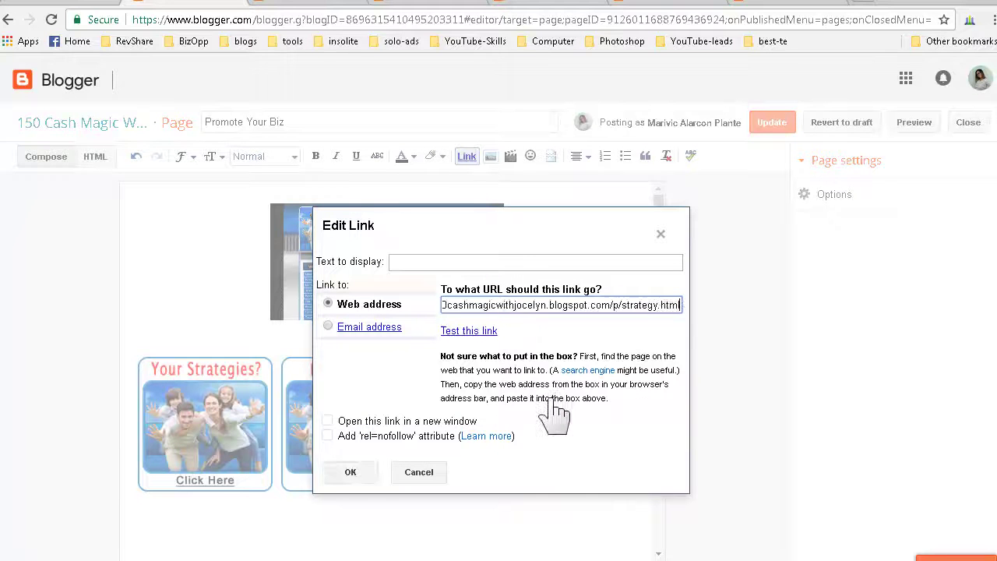
{"action": "left_click", "coordinate": [351, 473]}
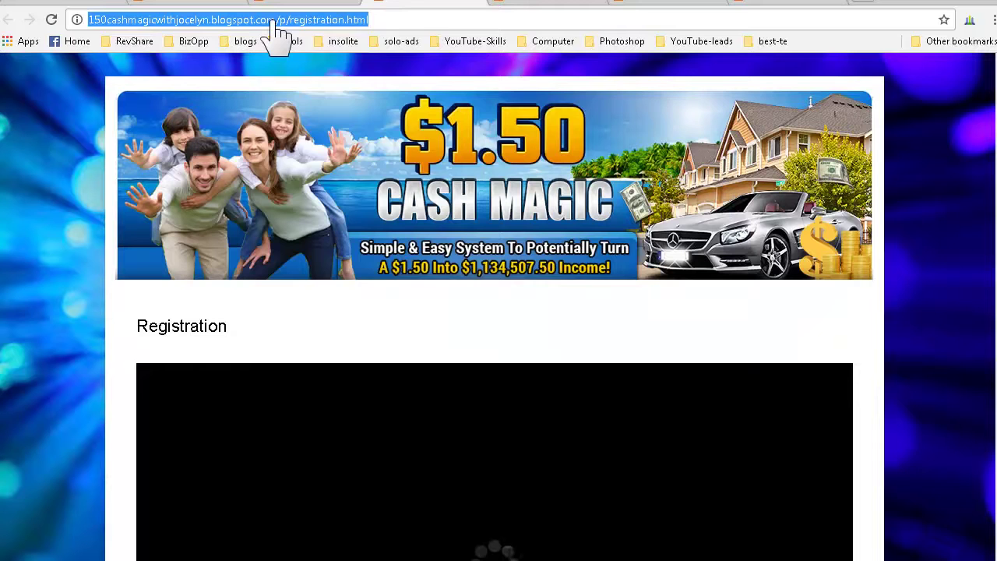
Link the Registration image on the Promote Your Biz page to the published registration.html page address
{"action": "right_click", "coordinate": [272, 20]}
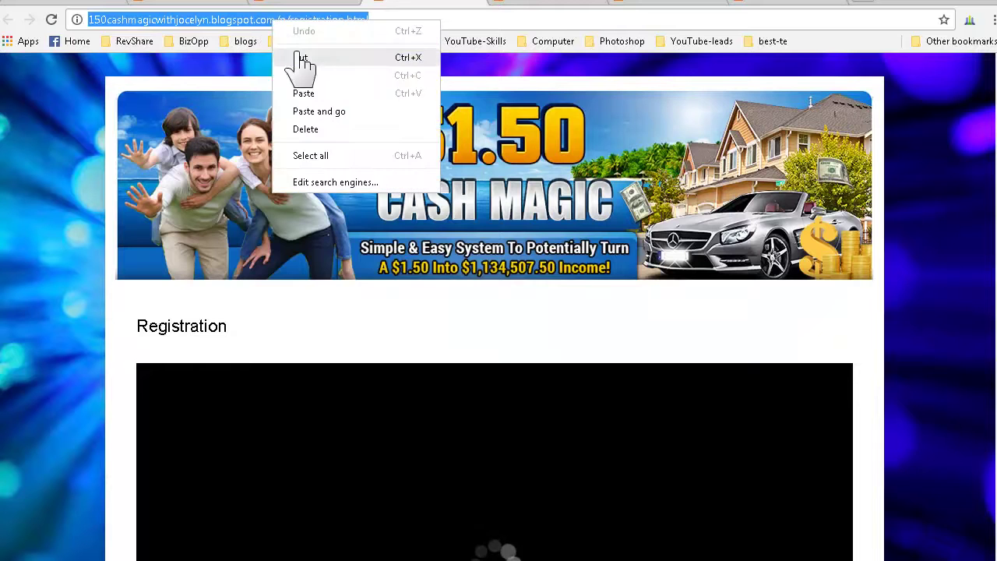
{"action": "left_click", "coordinate": [306, 76]}
{"action": "left_click", "coordinate": [187, 1]}
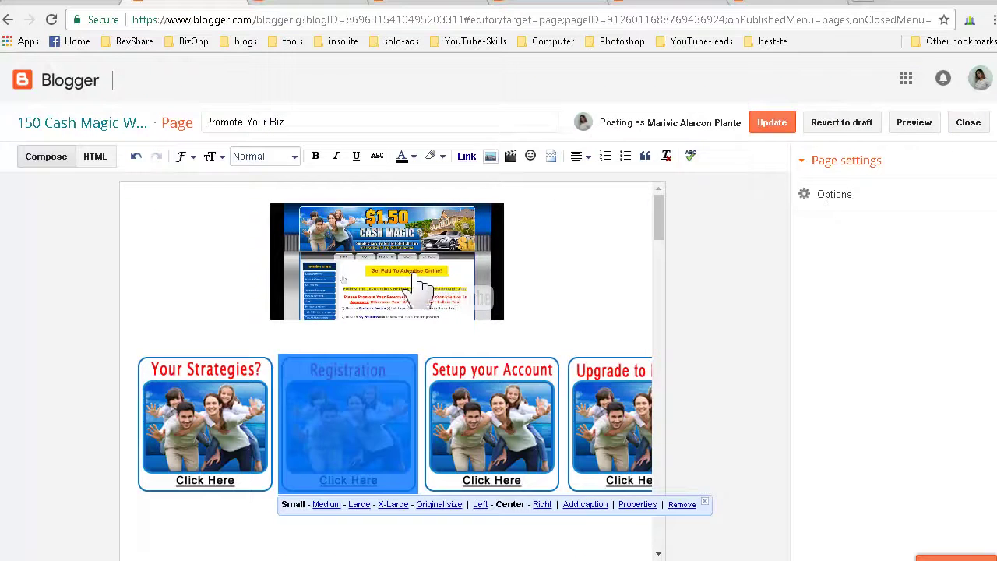
{"action": "left_click", "coordinate": [467, 157]}
{"action": "right_click", "coordinate": [502, 308]}
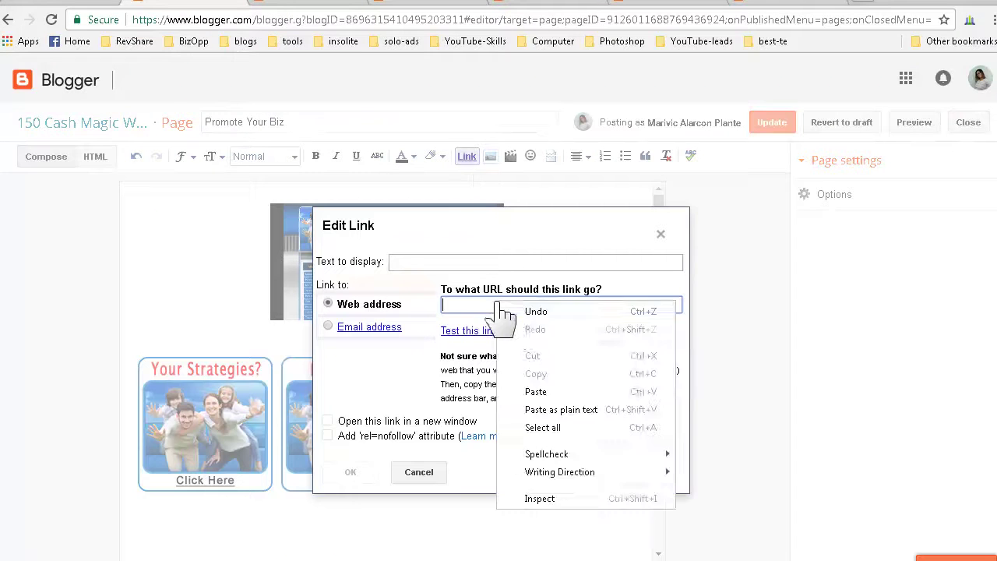
{"action": "left_click", "coordinate": [538, 392]}
{"action": "left_click", "coordinate": [350, 472]}
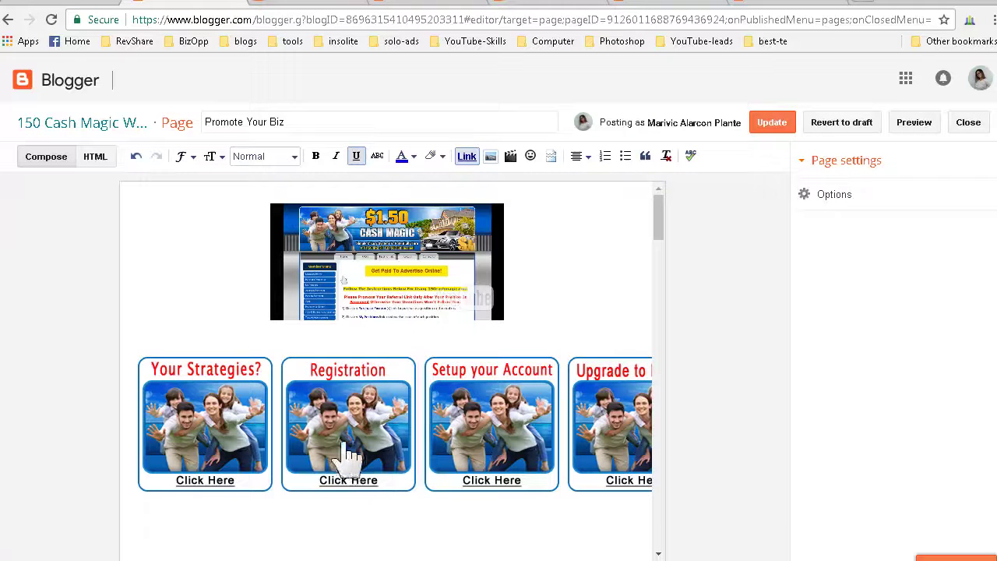
Link the Setup your Account image on the Promote Your Biz page to the published blog-page.html page address
{"action": "left_click", "coordinate": [468, 436]}
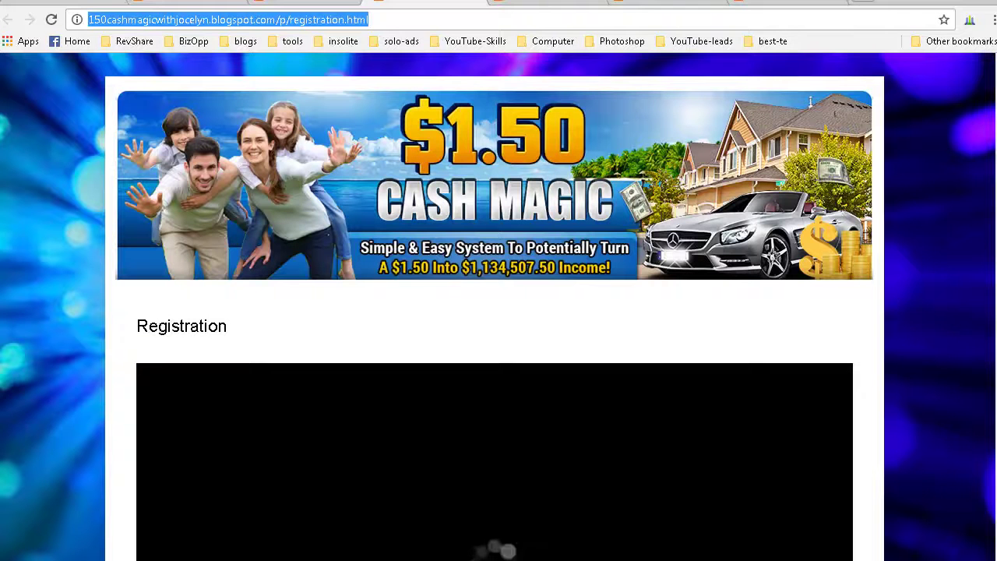
{"action": "left_click", "coordinate": [526, 3]}
{"action": "right_click", "coordinate": [348, 20]}
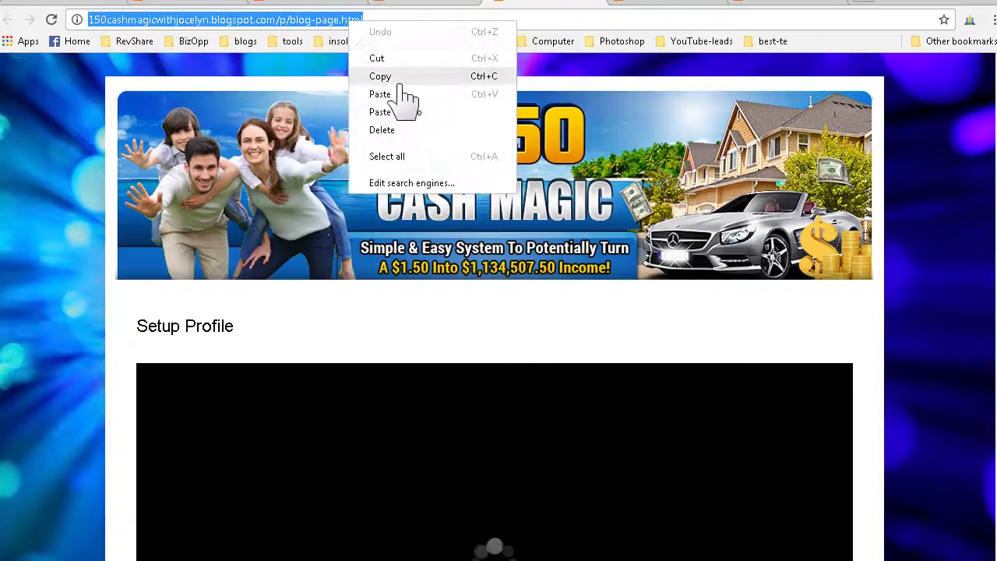
{"action": "left_click", "coordinate": [402, 78]}
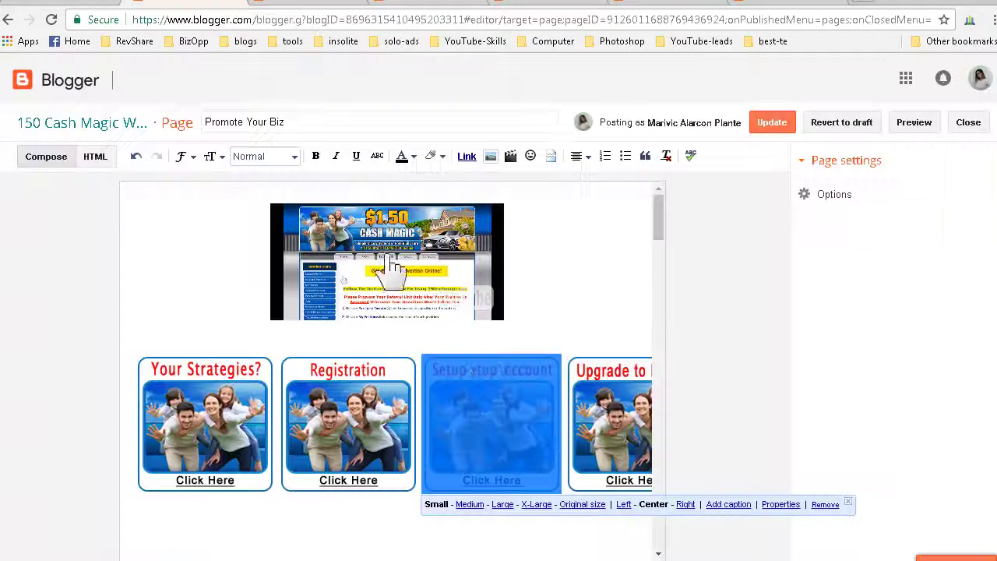
{"action": "left_click", "coordinate": [467, 157]}
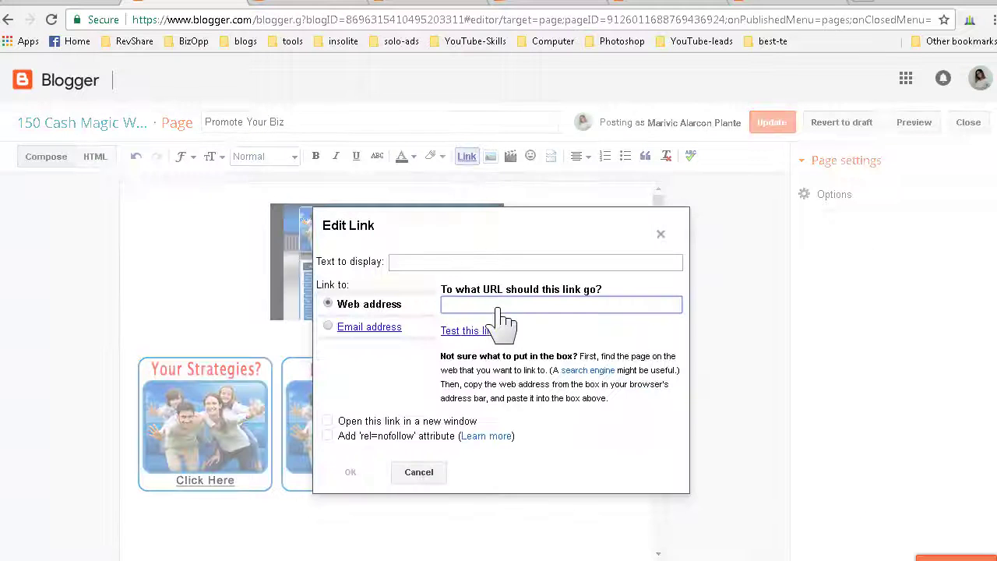
{"action": "right_click", "coordinate": [498, 310]}
{"action": "left_click", "coordinate": [543, 393]}
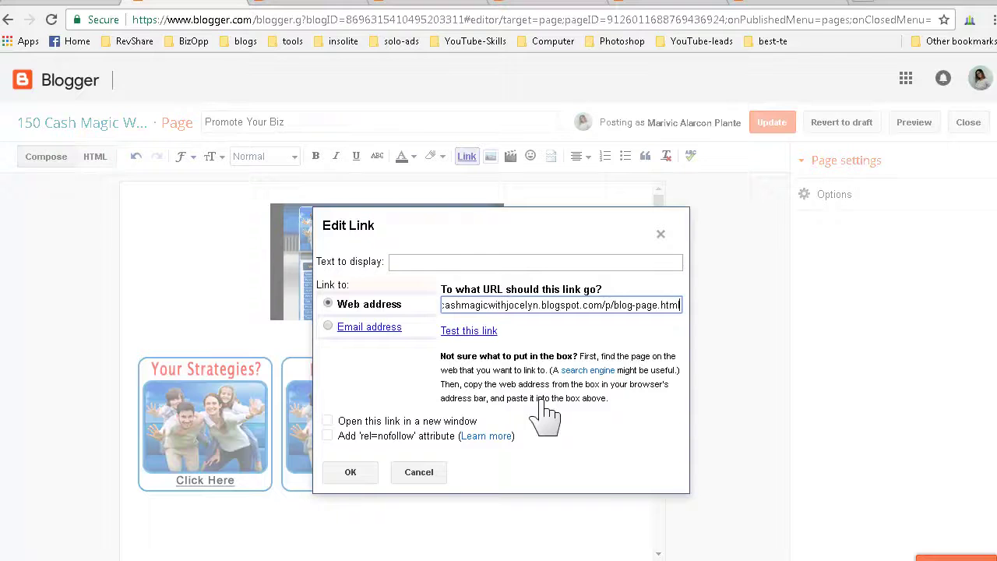
{"action": "left_click", "coordinate": [351, 473]}
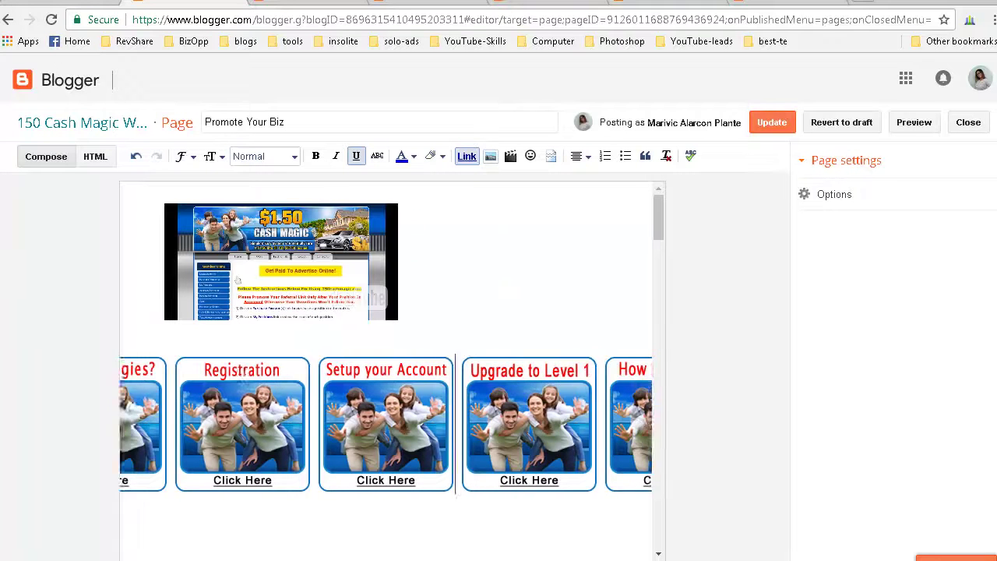
Link the Upgrade to Level 1 image on the Promote Your Biz page to the published upgrade-to-level-1.html page address
{"action": "left_click", "coordinate": [468, 424]}
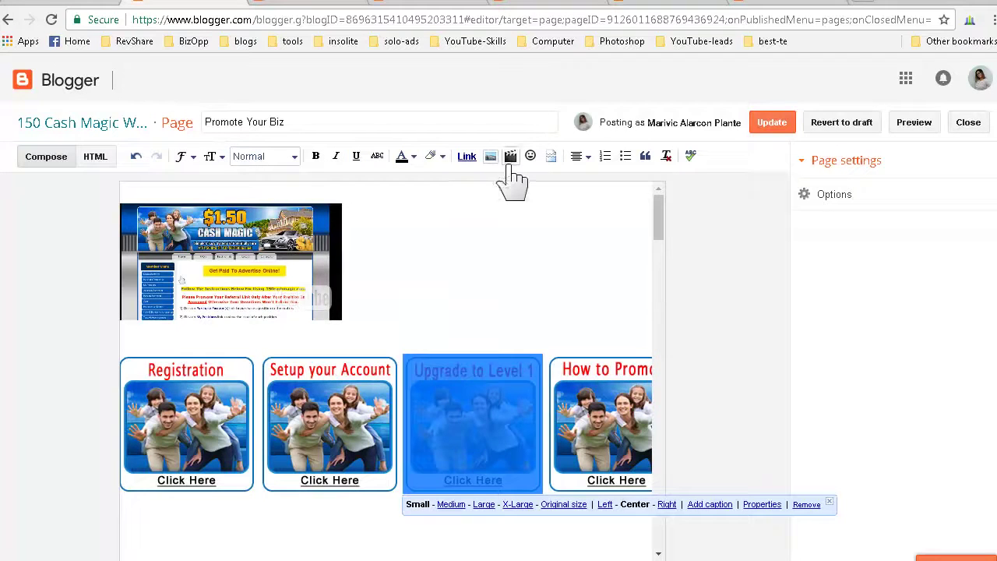
{"action": "left_click", "coordinate": [654, 3]}
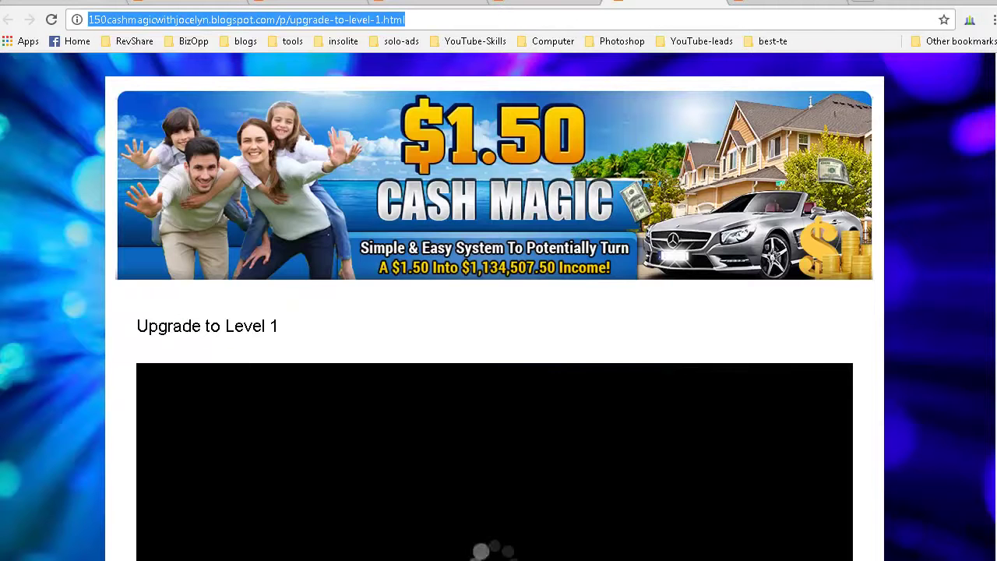
{"action": "right_click", "coordinate": [388, 21]}
{"action": "left_click", "coordinate": [410, 73]}
{"action": "left_click", "coordinate": [191, 2]}
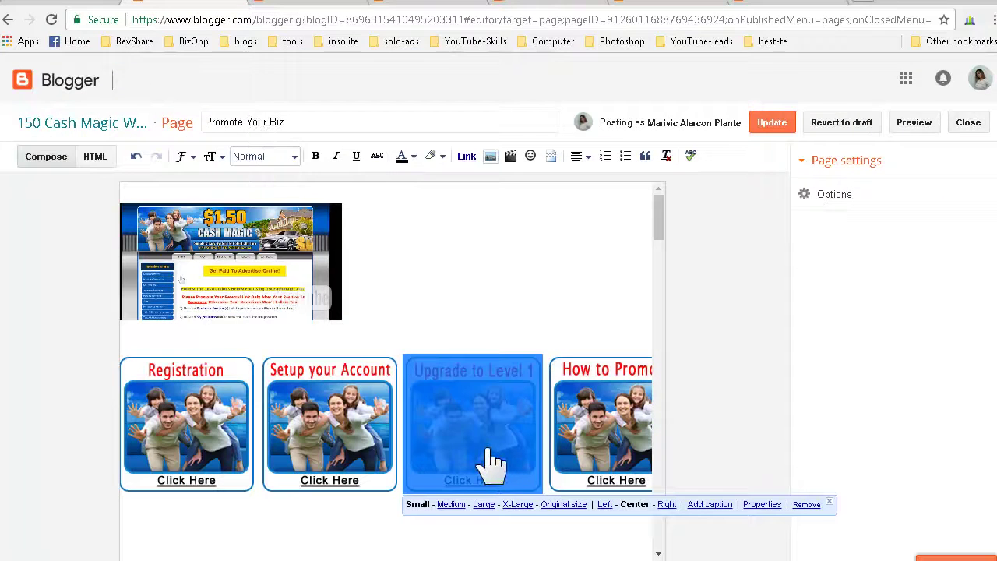
{"action": "left_click", "coordinate": [466, 155]}
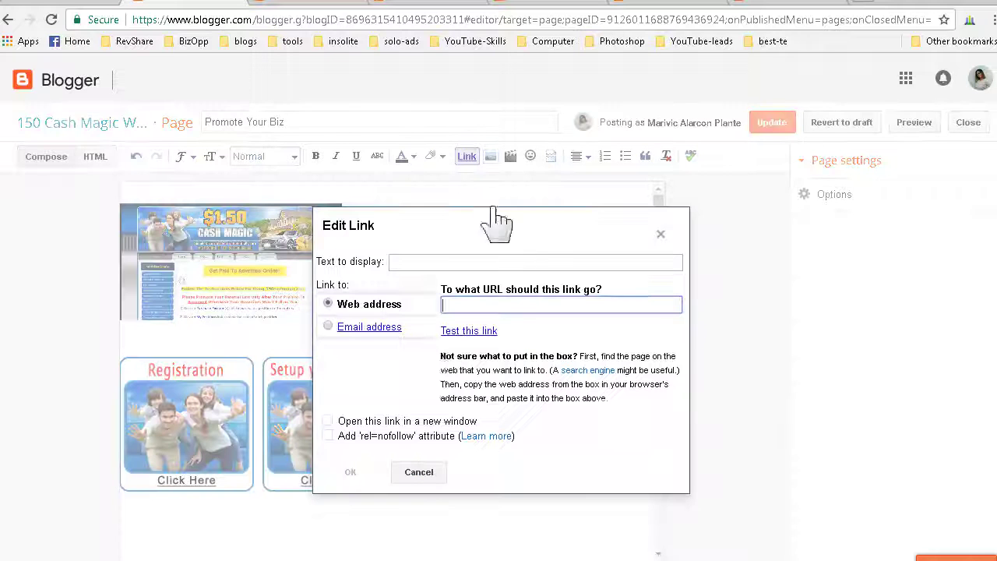
{"action": "right_click", "coordinate": [514, 305]}
{"action": "left_click", "coordinate": [552, 396]}
{"action": "left_click", "coordinate": [349, 473]}
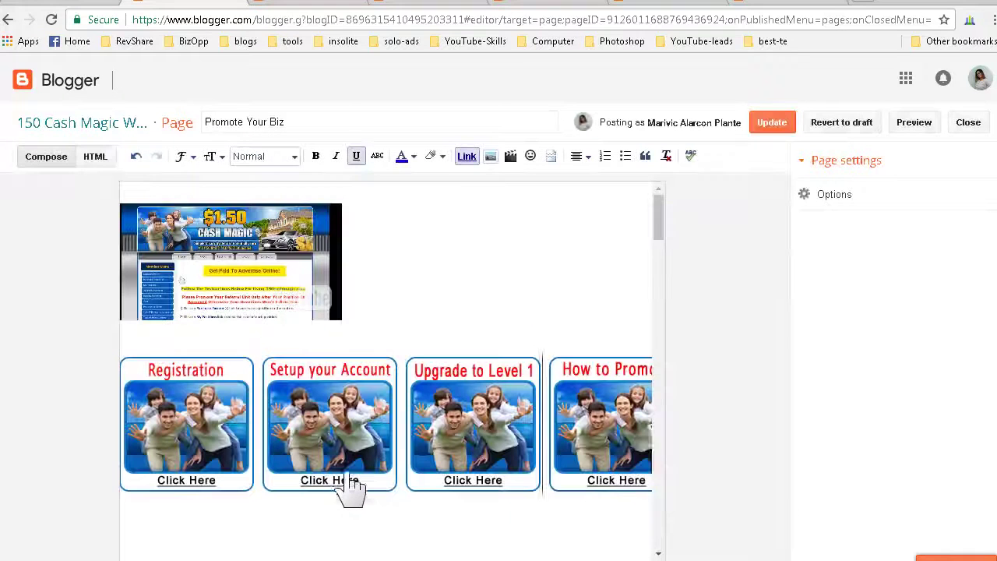
Link the Connect with Your Sponsor on Facebook image on the Promote Your Biz page to the Facebook profile address saved in Notepad
{"action": "scroll", "coordinate": [661, 264], "scroll_direction": "down", "scroll_amount": 6}
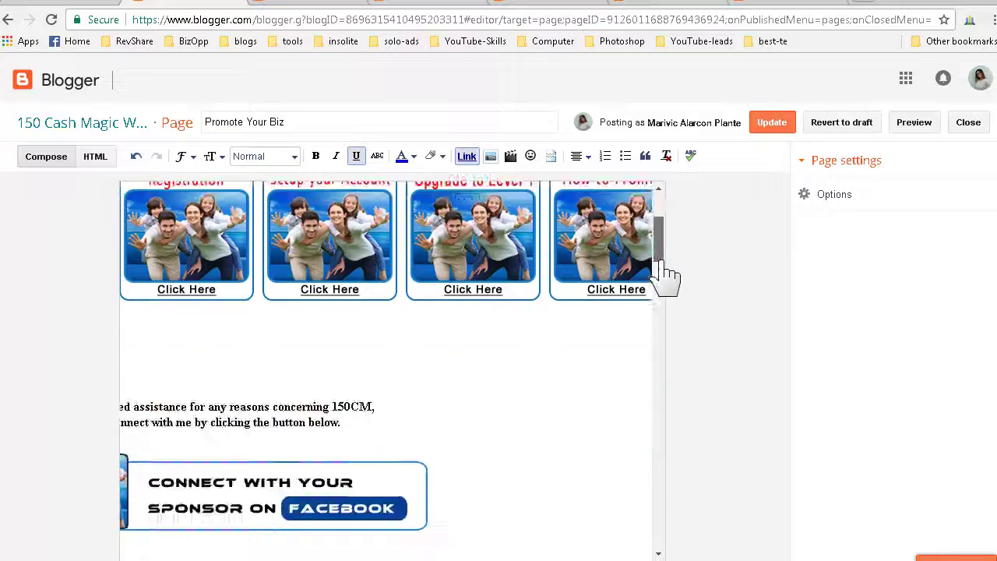
{"action": "scroll", "coordinate": [370, 414], "scroll_direction": "up", "scroll_amount": 2}
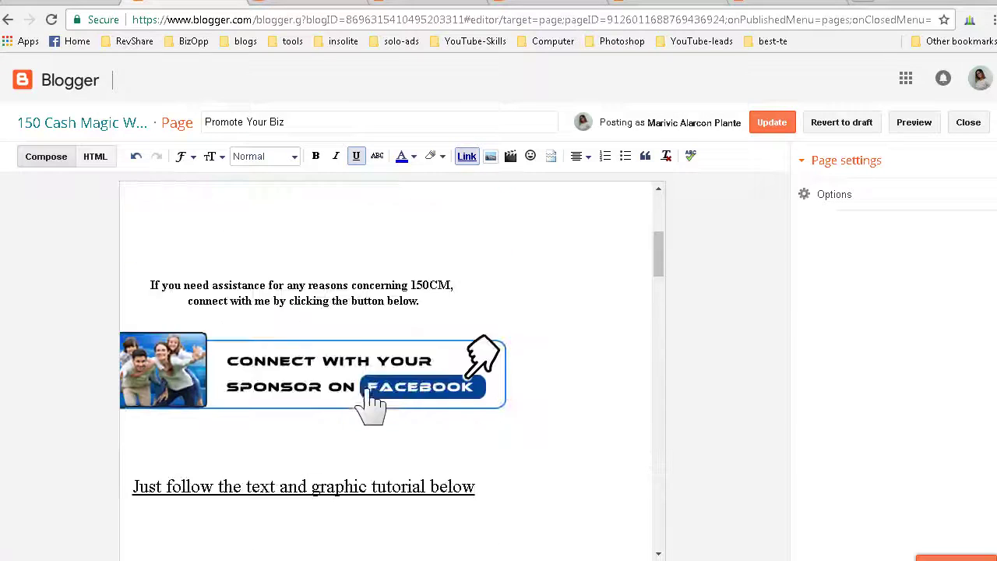
{"action": "left_click", "coordinate": [365, 370]}
{"action": "key", "text": "alt+Tab"}
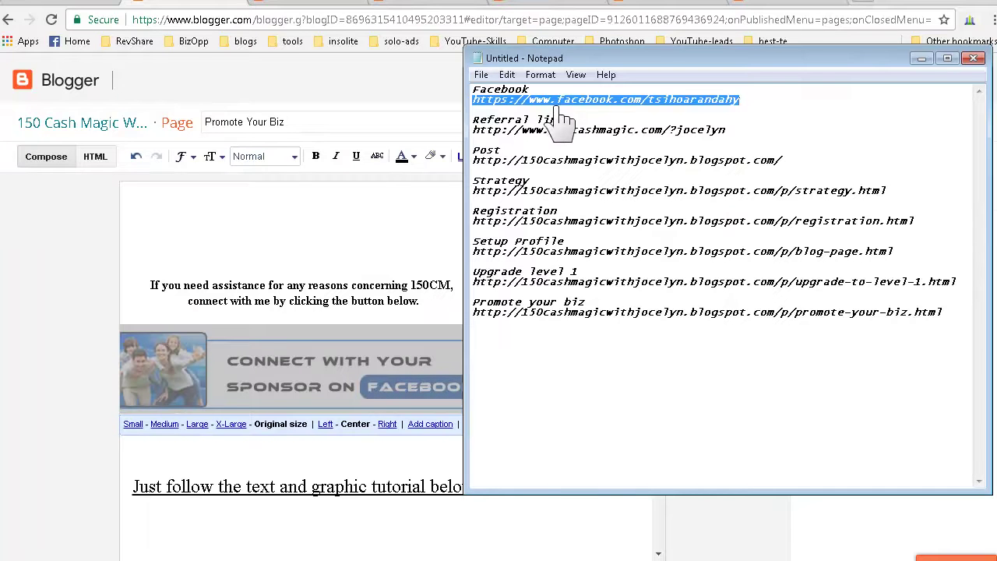
{"action": "right_click", "coordinate": [560, 117]}
{"action": "left_click", "coordinate": [590, 149]}
{"action": "key", "text": "alt+Tab"}
{"action": "left_click", "coordinate": [427, 382]}
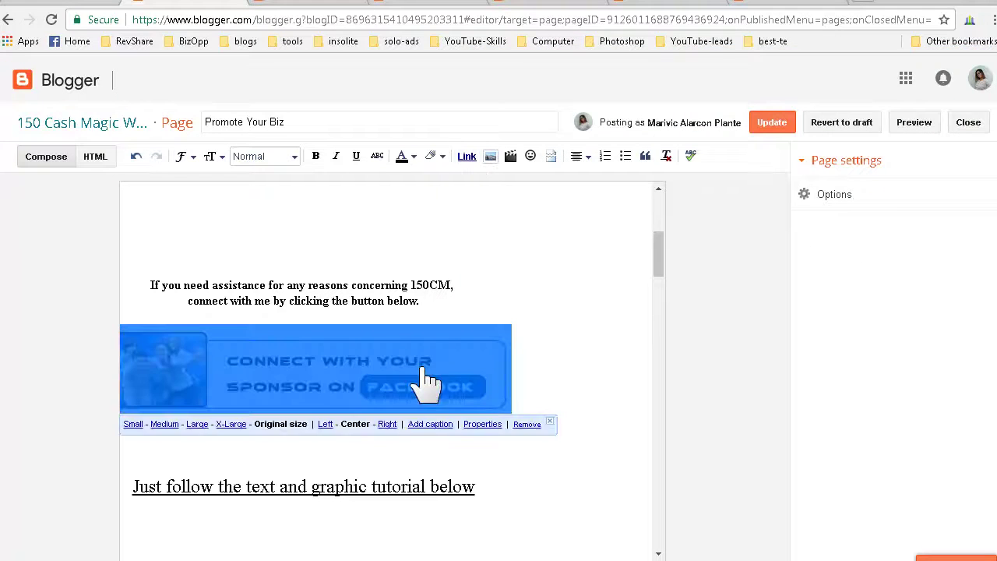
{"action": "left_click", "coordinate": [467, 158]}
{"action": "right_click", "coordinate": [499, 308]}
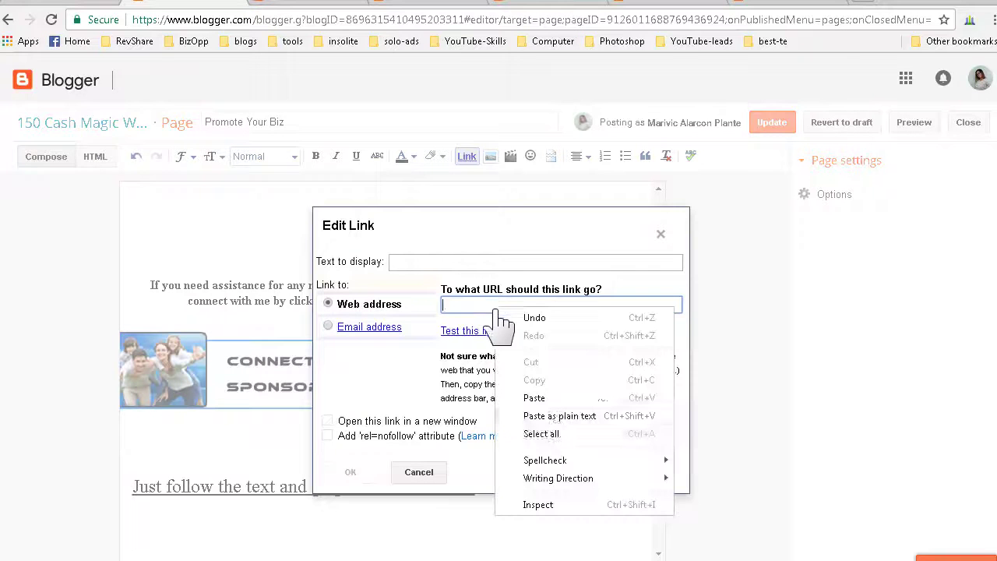
{"action": "left_click", "coordinate": [543, 399]}
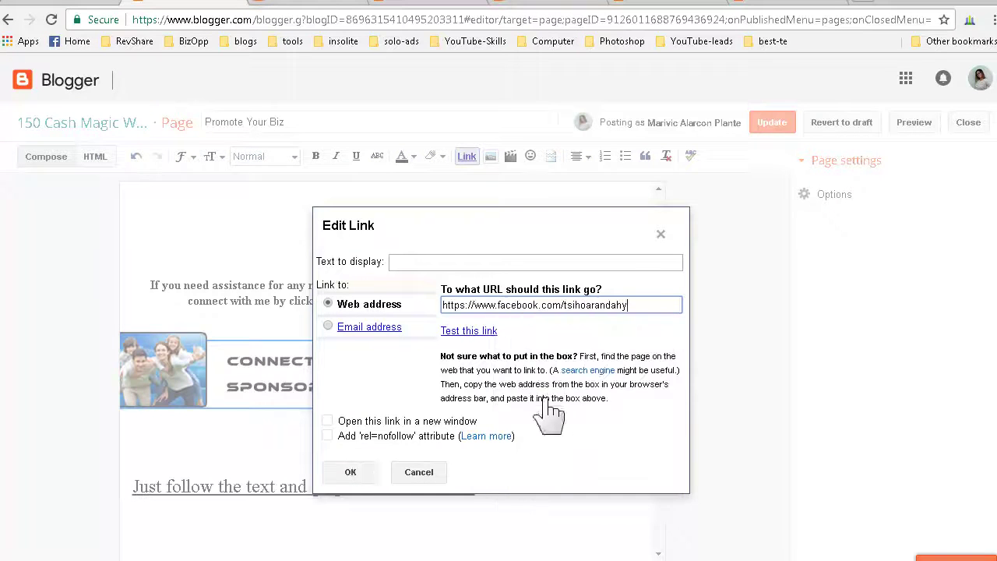
{"action": "left_click", "coordinate": [351, 474]}
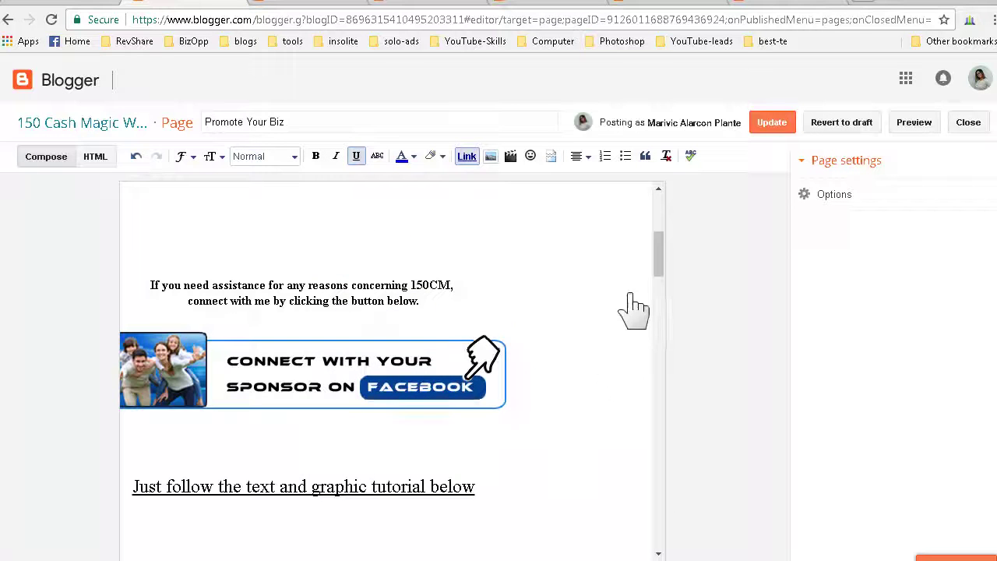
{"action": "left_click_drag", "start_coordinate": [657, 272], "coordinate": [660, 387]}
{"action": "scroll", "coordinate": [660, 463], "scroll_direction": "down", "scroll_amount": 15}
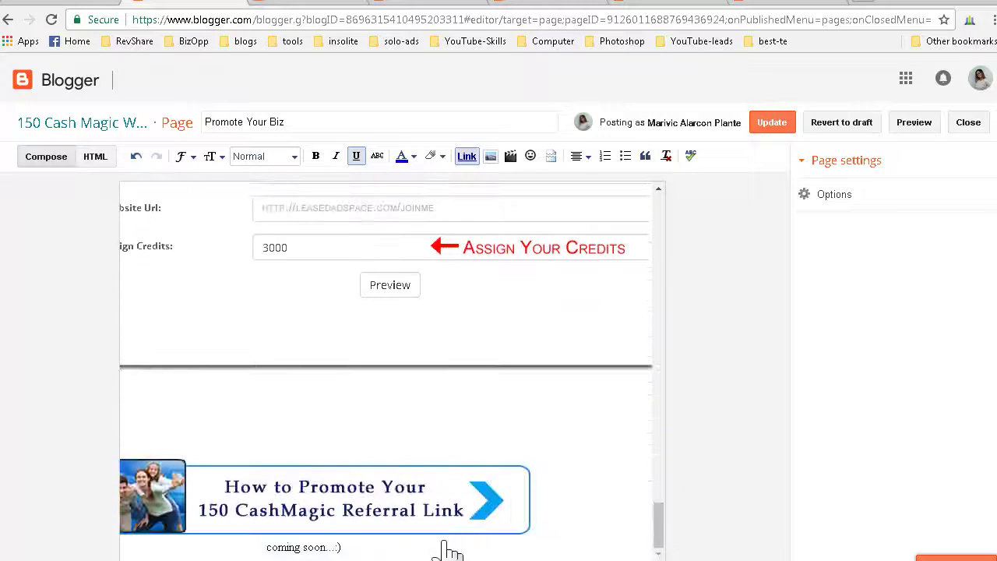
{"action": "left_click", "coordinate": [366, 518]}
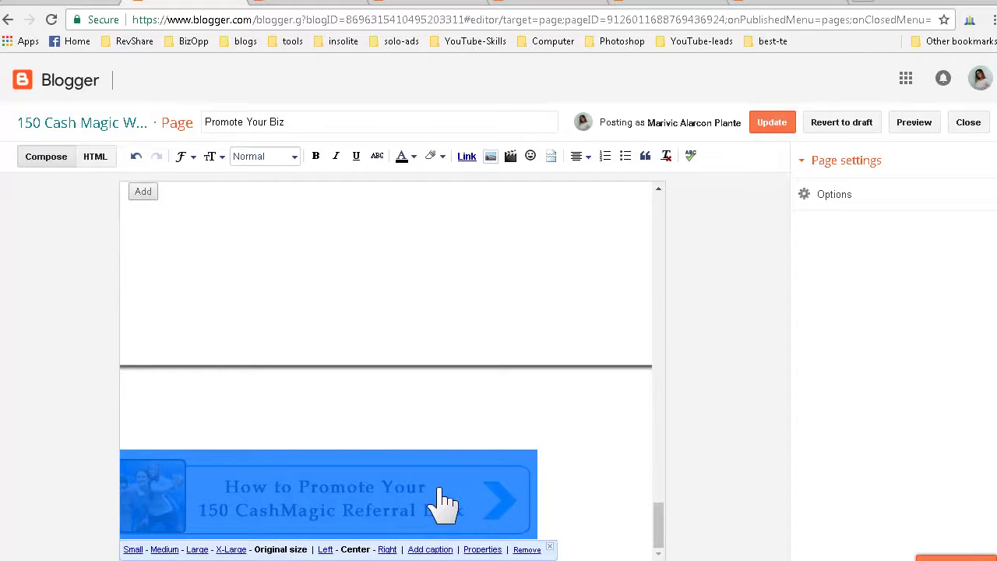
{"action": "left_click", "coordinate": [604, 489]}
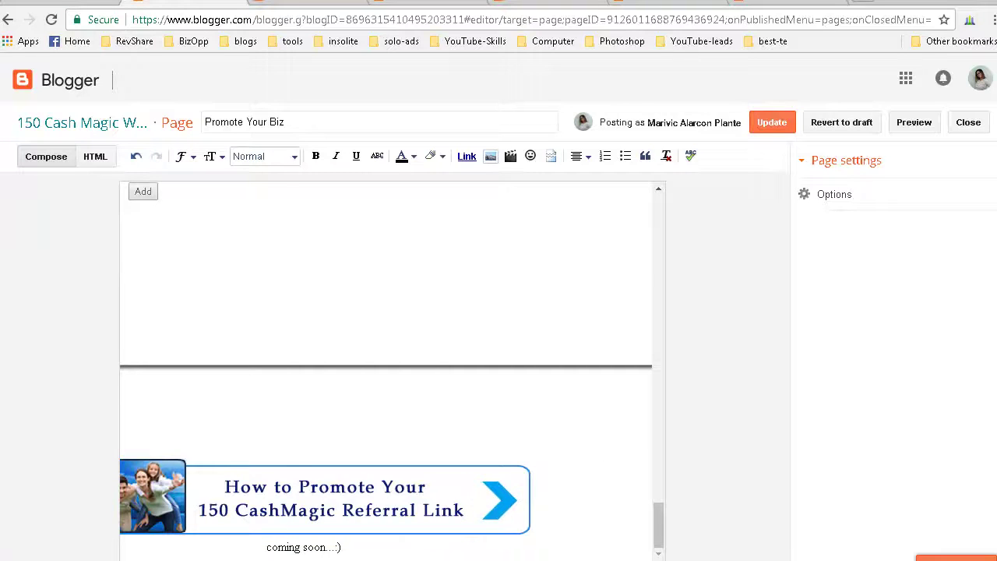
{"action": "left_click_drag", "start_coordinate": [592, 559], "coordinate": [538, 560]}
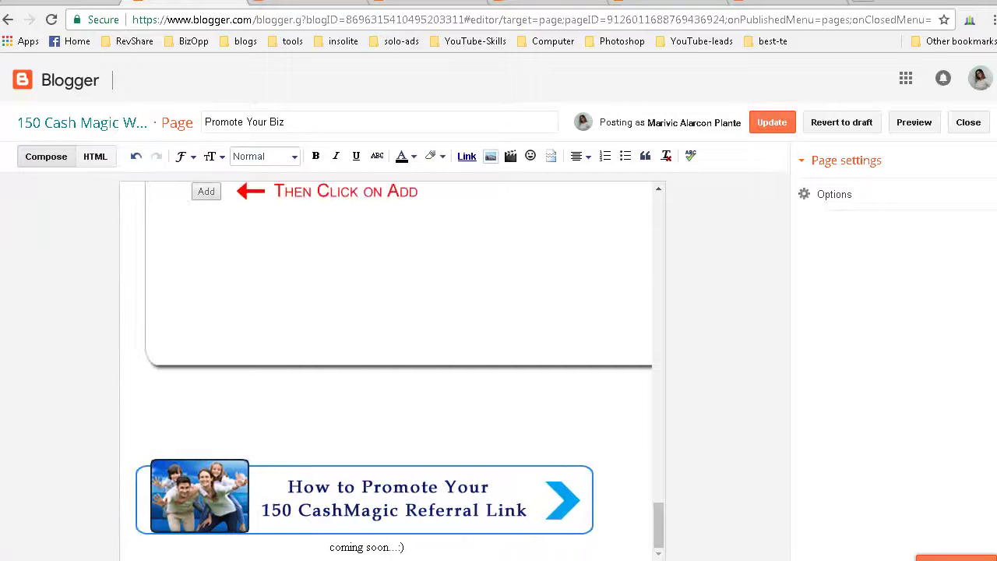
Update the Promote Your Biz page and open the Welcome post for editing
{"action": "left_click", "coordinate": [773, 123]}
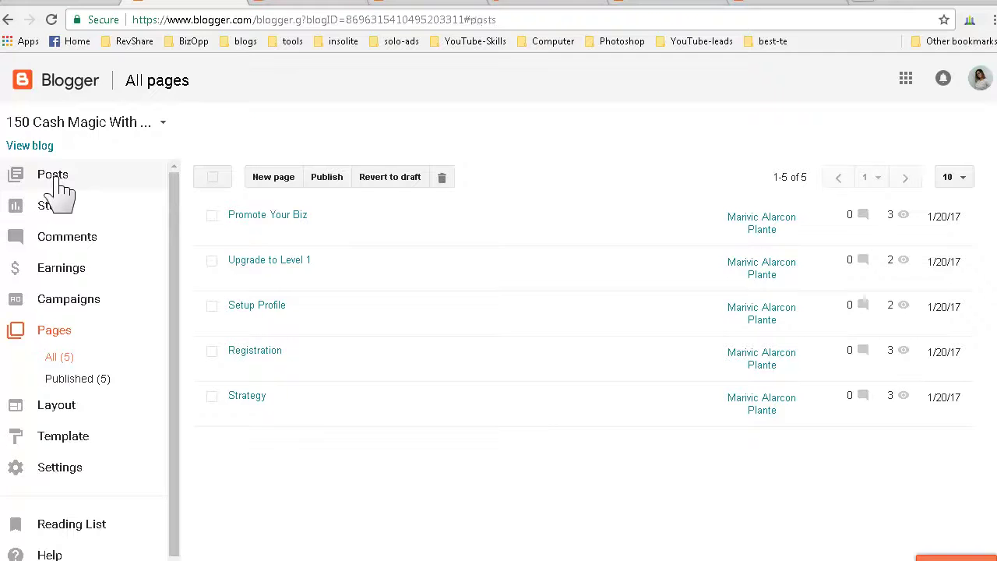
{"action": "left_click", "coordinate": [53, 179]}
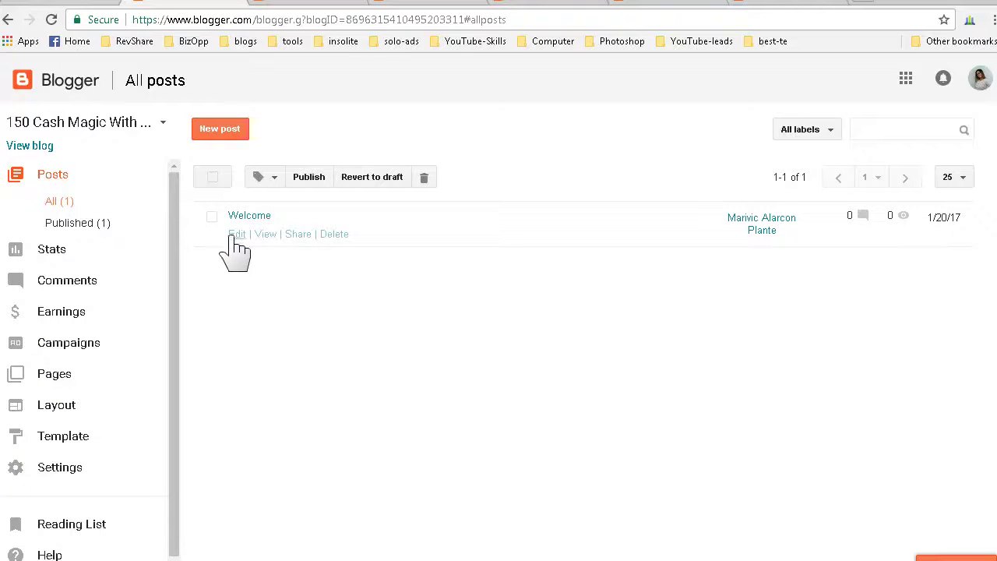
{"action": "left_click", "coordinate": [236, 235]}
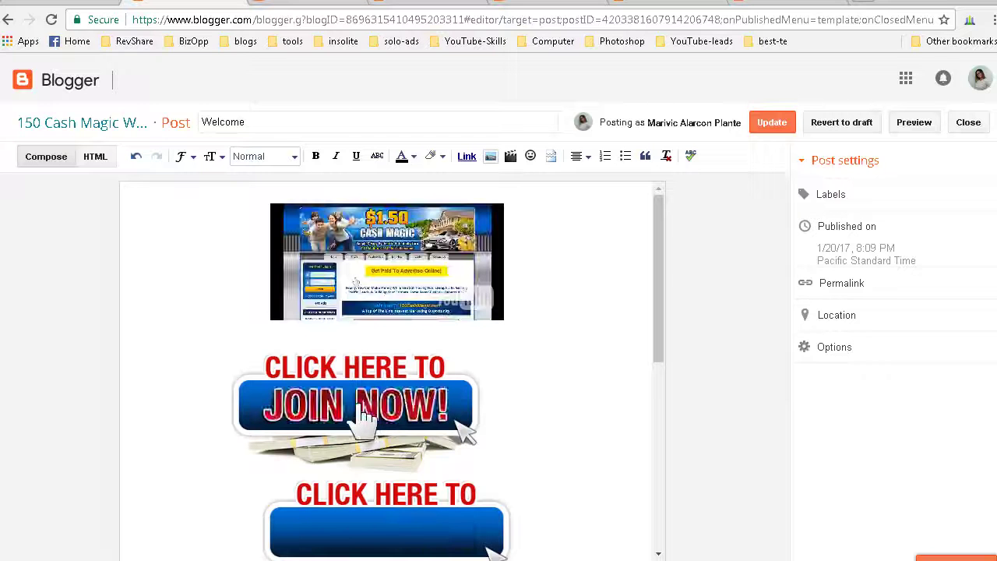
Link the Join Now image in the Welcome post to the referral link saved in Notepad
{"action": "left_click", "coordinate": [365, 415]}
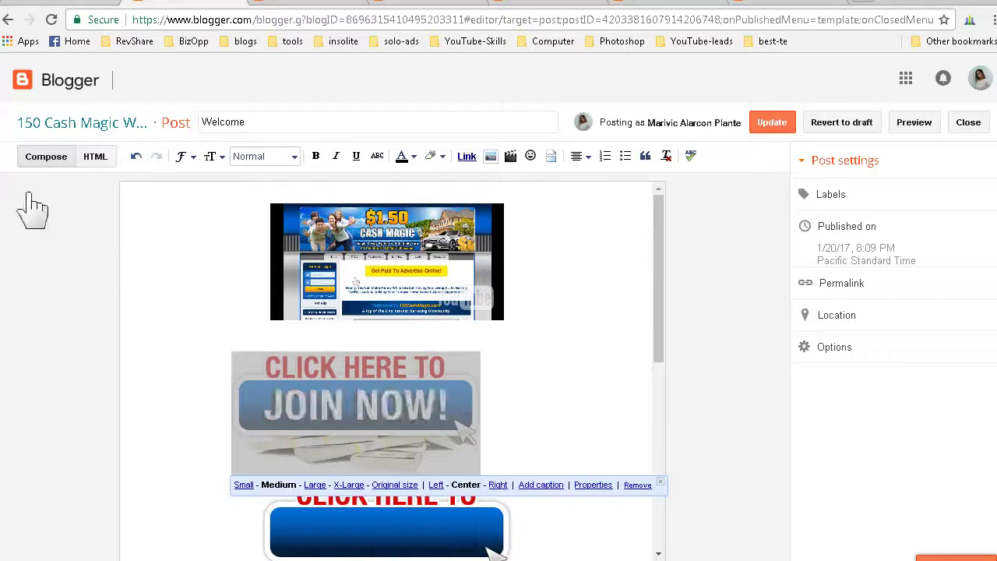
{"action": "key", "text": "alt+Tab"}
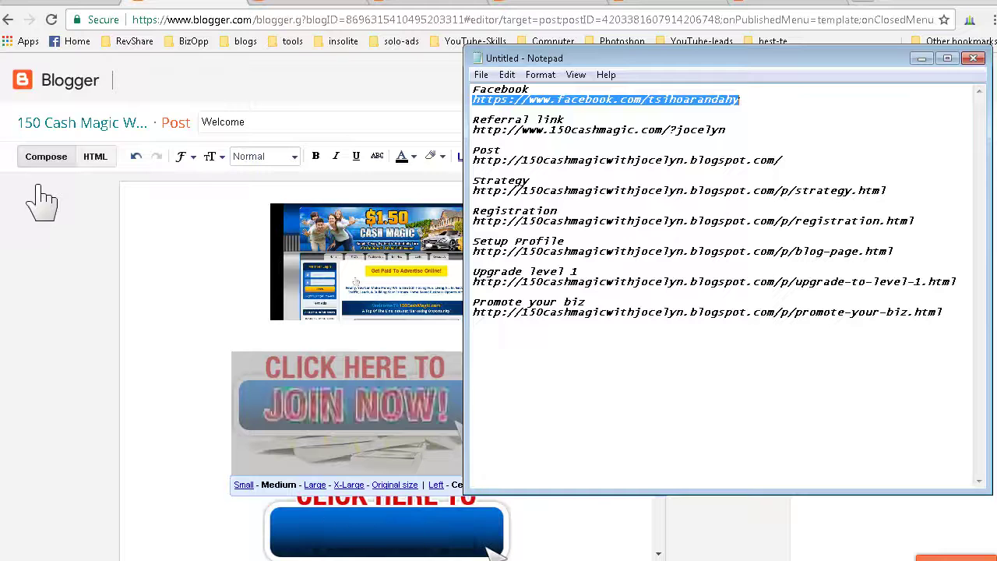
{"action": "left_click_drag", "start_coordinate": [728, 132], "coordinate": [477, 142]}
{"action": "right_click", "coordinate": [486, 133]}
{"action": "left_click", "coordinate": [530, 184]}
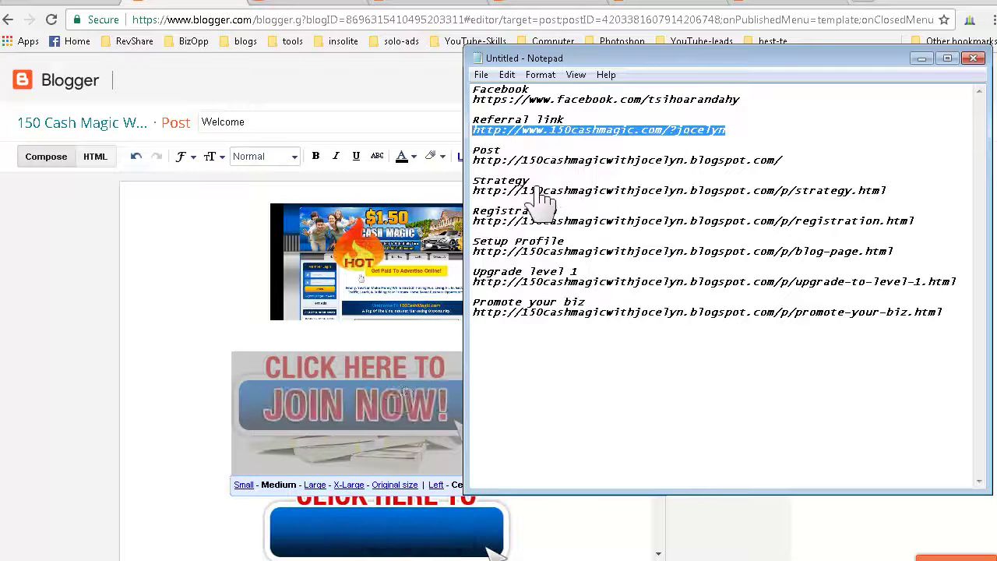
{"action": "left_click", "coordinate": [397, 437]}
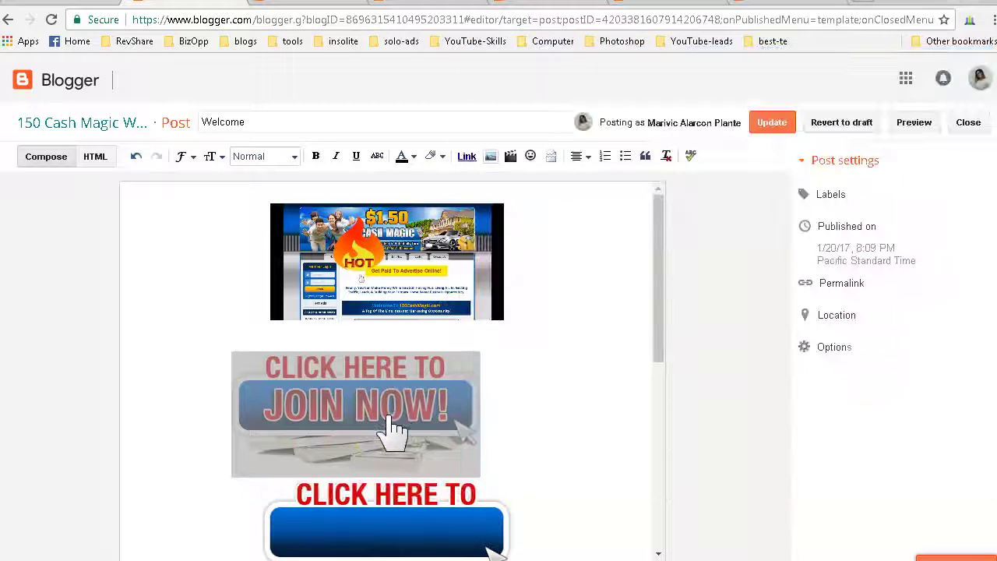
{"action": "left_click", "coordinate": [467, 158]}
{"action": "right_click", "coordinate": [512, 309]}
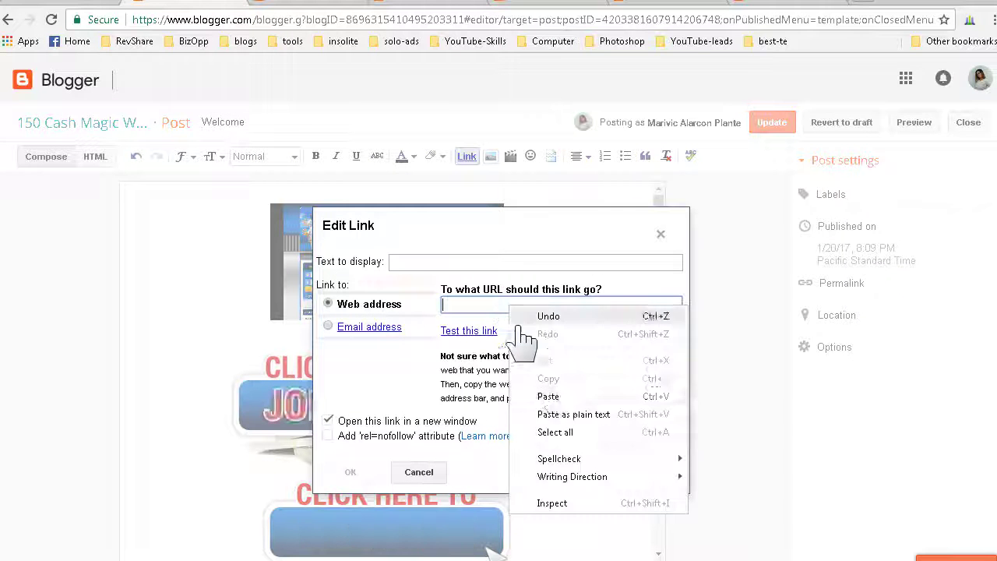
{"action": "left_click", "coordinate": [550, 397]}
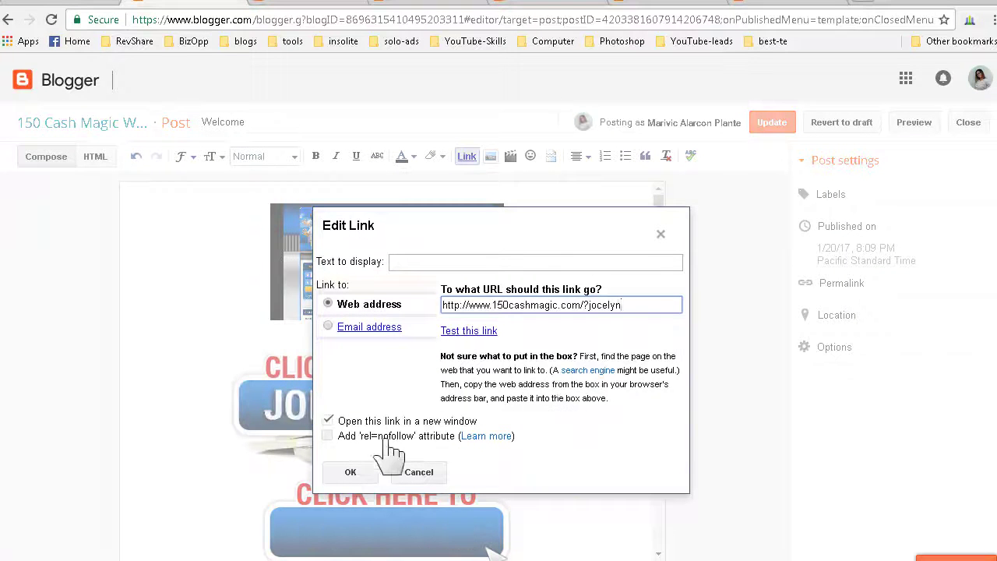
{"action": "left_click", "coordinate": [356, 473]}
Link the Training image in the Welcome post to the published strategy.html page address, with opening in a new window turned off
{"action": "left_click", "coordinate": [378, 536]}
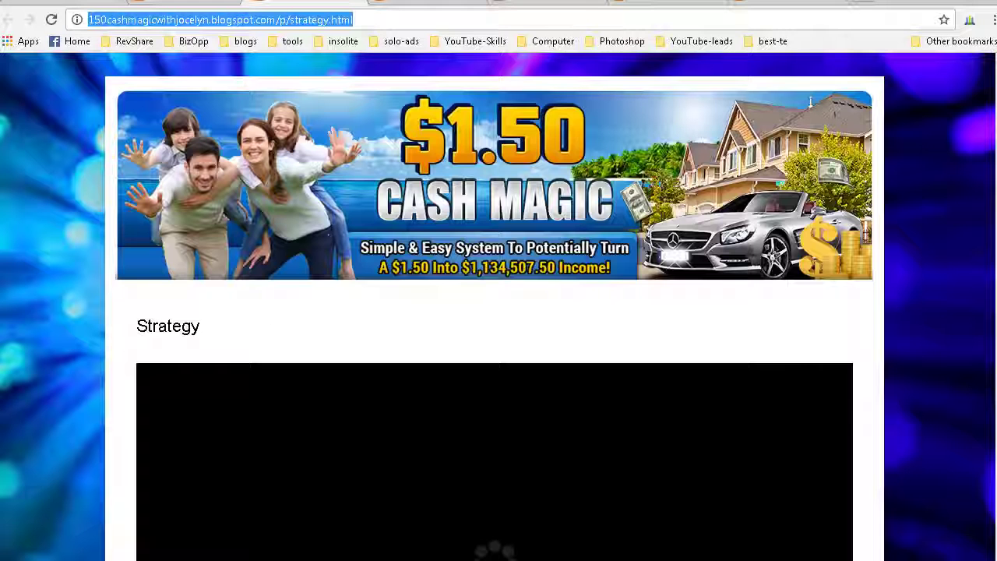
{"action": "right_click", "coordinate": [243, 21]}
{"action": "left_click", "coordinate": [274, 72]}
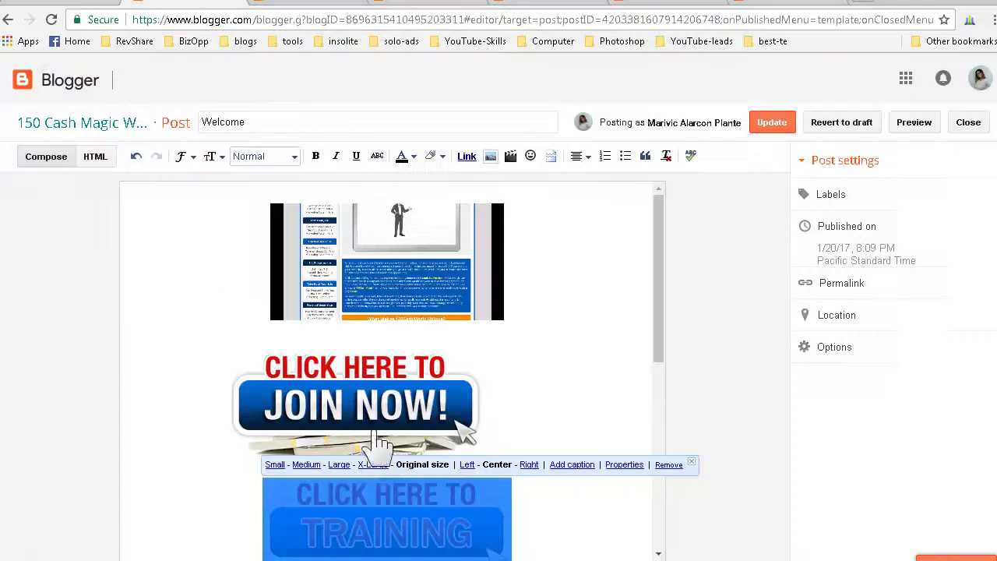
{"action": "left_click", "coordinate": [466, 156]}
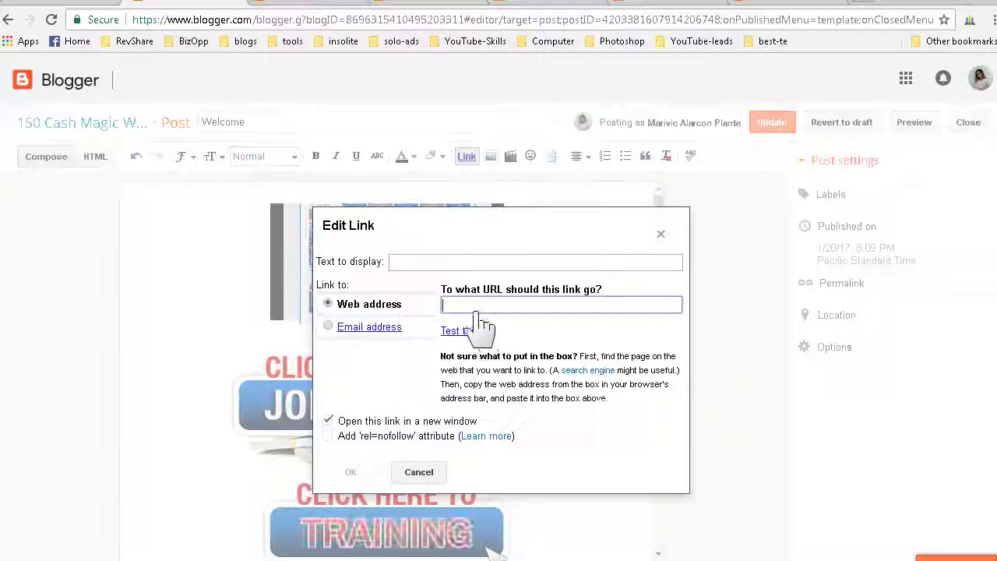
{"action": "right_click", "coordinate": [481, 305]}
{"action": "left_click", "coordinate": [519, 392]}
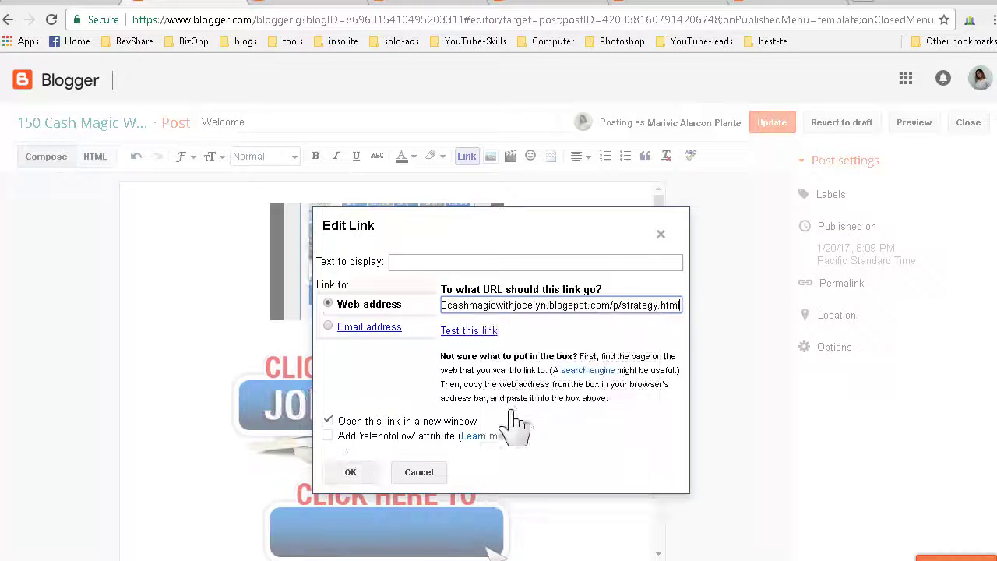
{"action": "left_click", "coordinate": [328, 421]}
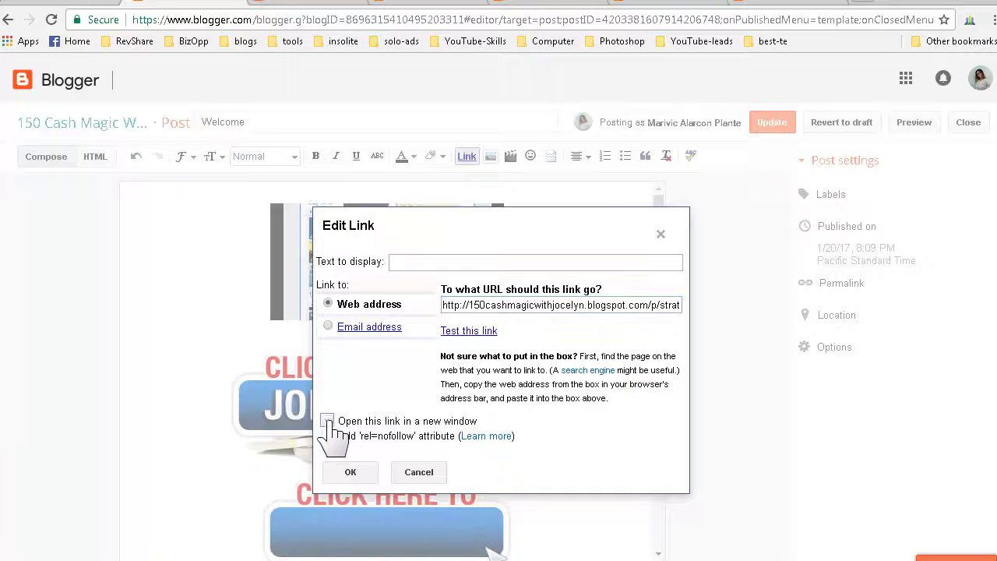
{"action": "left_click", "coordinate": [360, 471]}
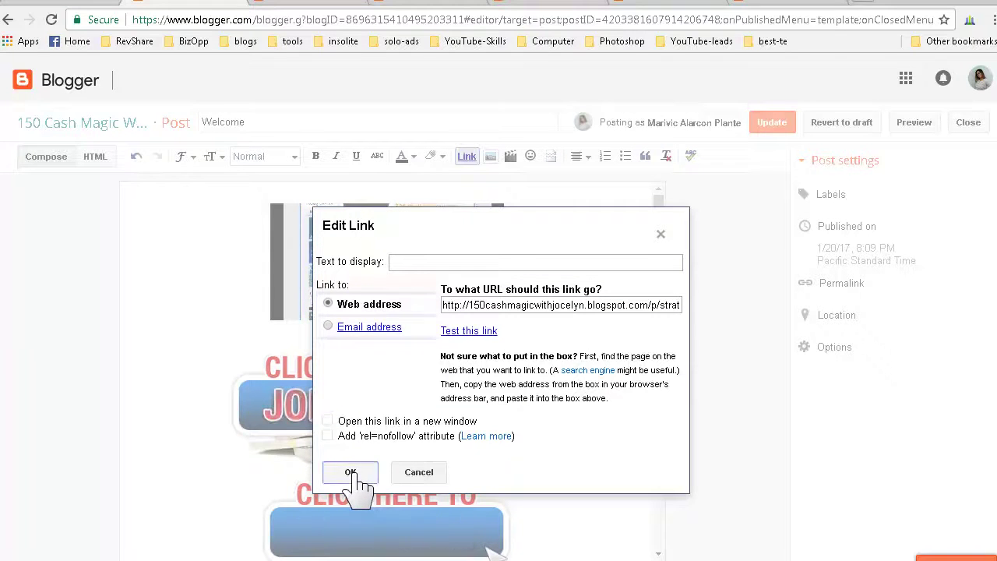
{"action": "left_click", "coordinate": [350, 472]}
Link the $1.50 Cash Magic banner at the end of the Welcome post to the referral link saved in Notepad
{"action": "left_click_drag", "start_coordinate": [659, 334], "coordinate": [633, 552]}
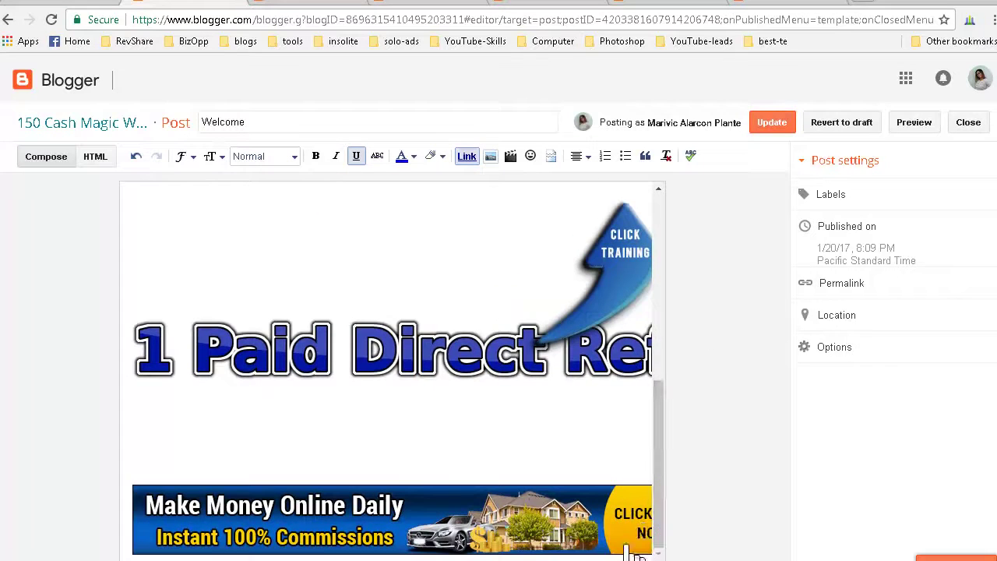
{"action": "left_click", "coordinate": [467, 534]}
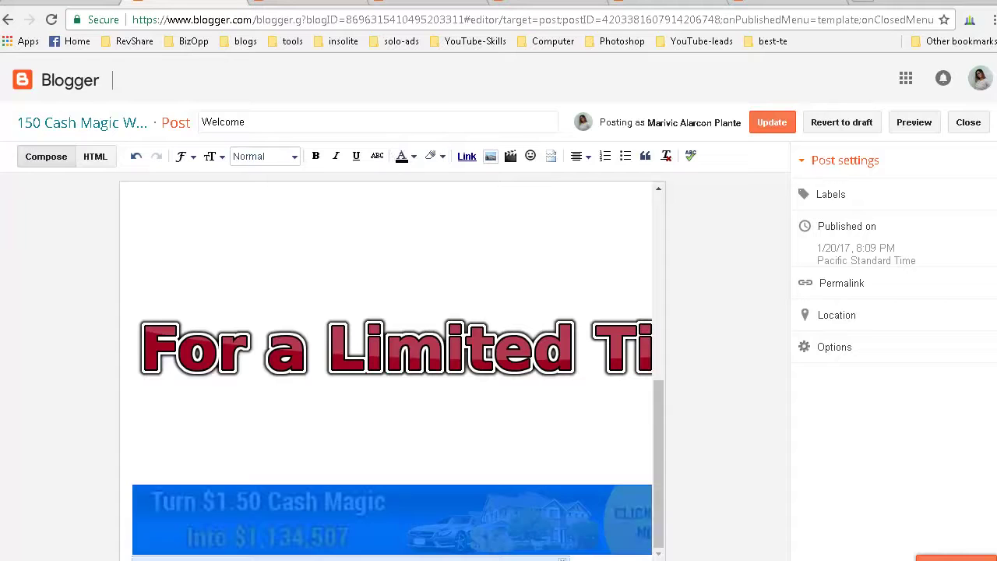
{"action": "key", "text": "alt+Tab"}
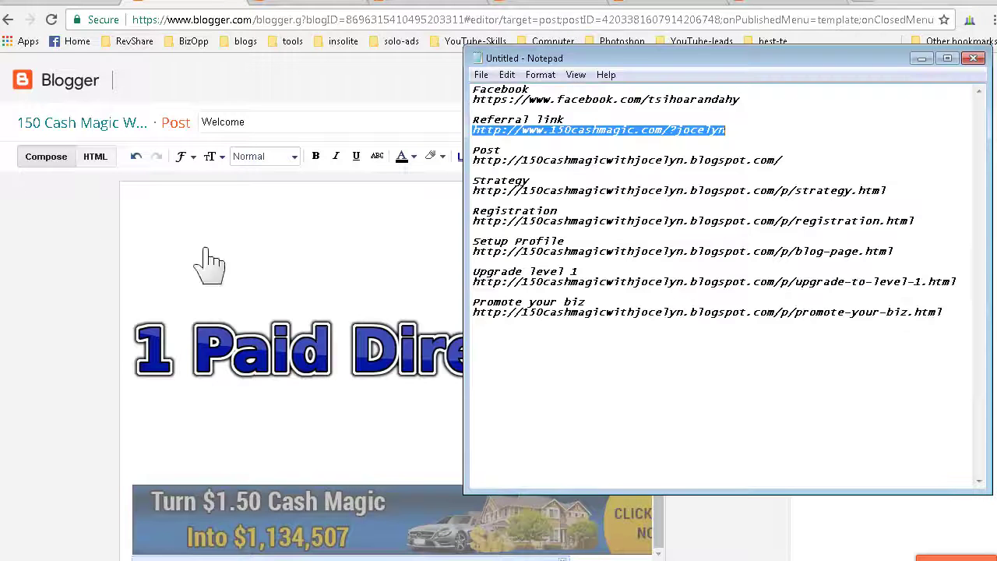
{"action": "right_click", "coordinate": [598, 132]}
{"action": "left_click", "coordinate": [630, 180]}
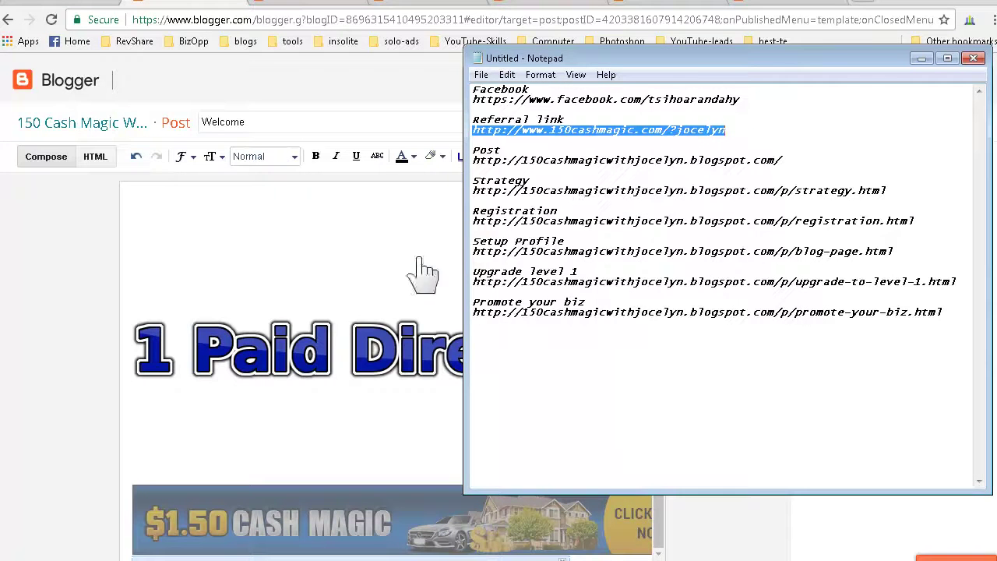
{"action": "left_click", "coordinate": [374, 530]}
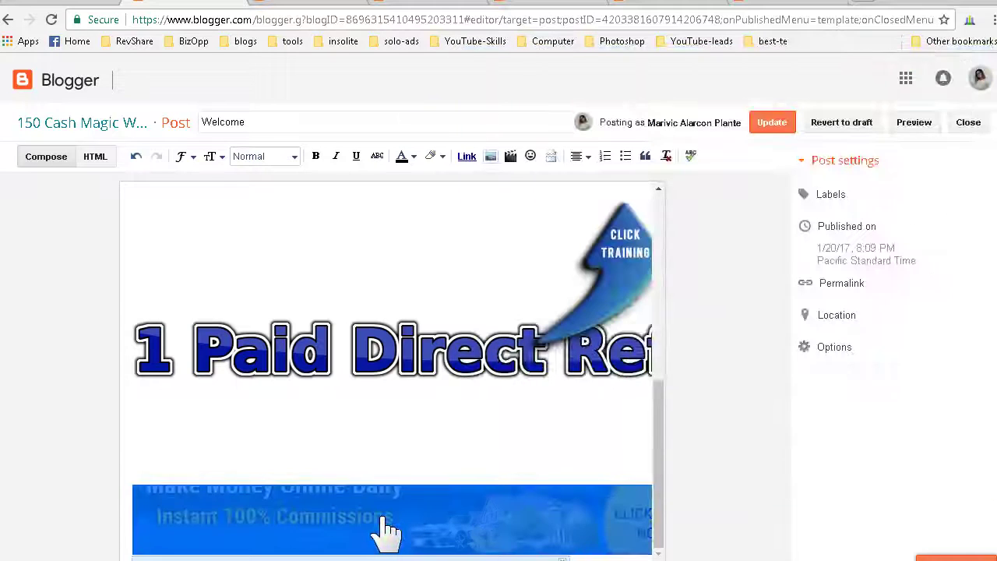
{"action": "left_click", "coordinate": [468, 158]}
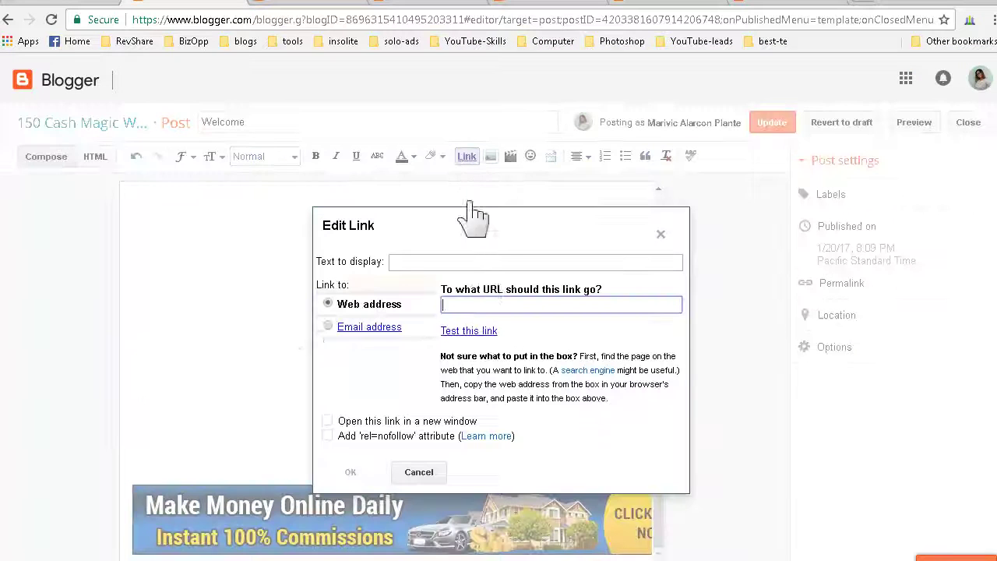
{"action": "right_click", "coordinate": [491, 304]}
{"action": "left_click", "coordinate": [527, 391]}
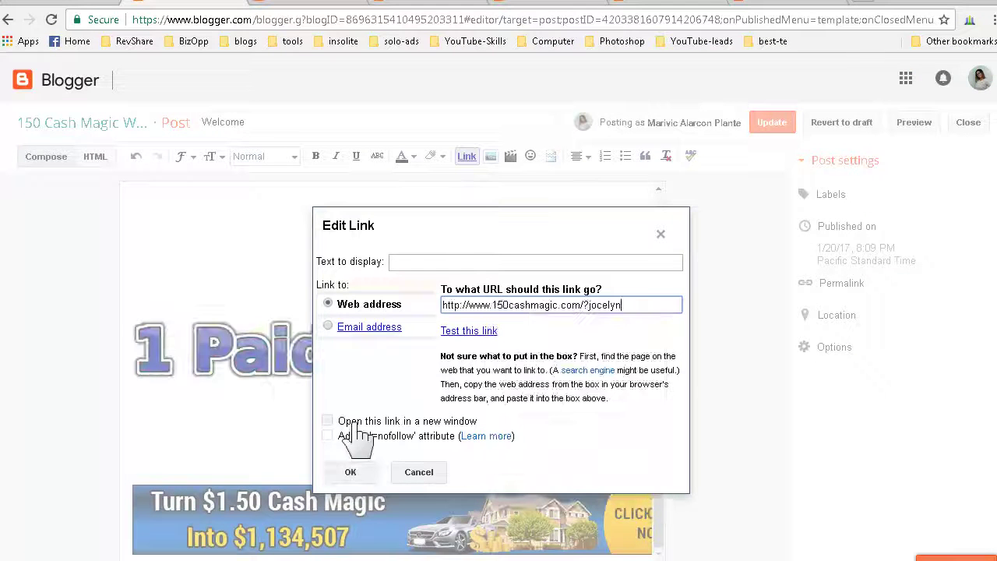
{"action": "left_click", "coordinate": [354, 477]}
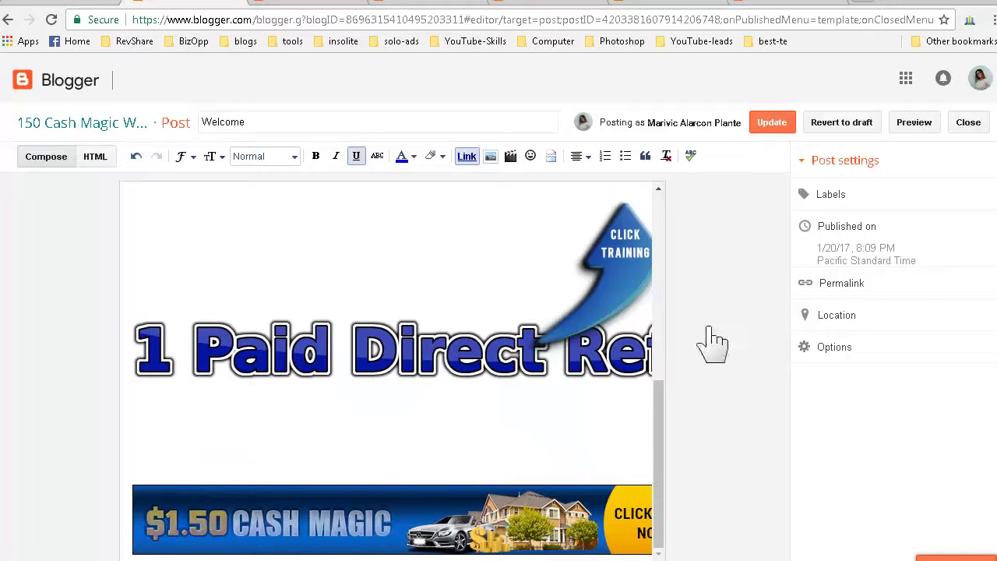
Update the Welcome post and open the live blog at its Join Now and Training images
{"action": "left_click", "coordinate": [774, 124]}
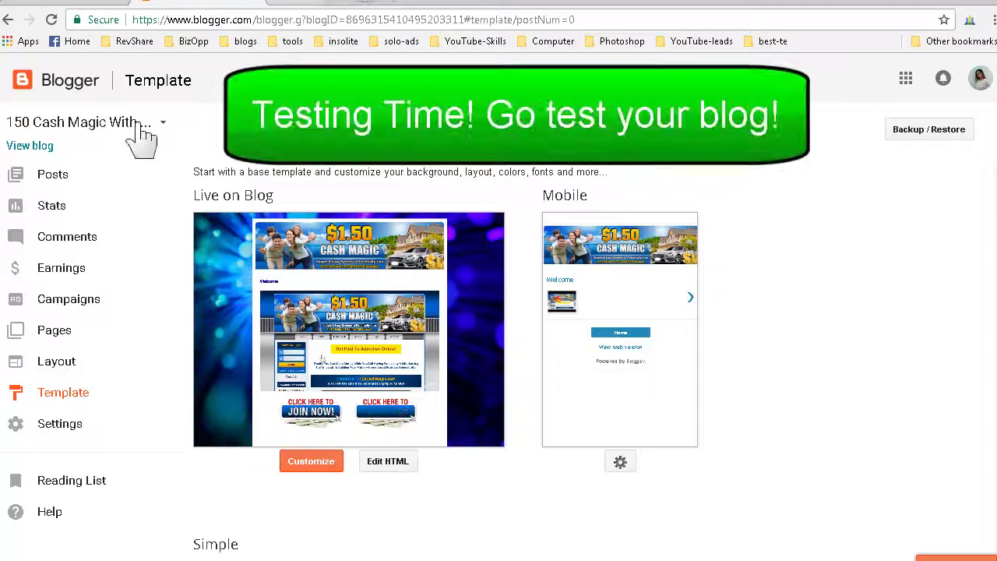
{"action": "left_click", "coordinate": [35, 151]}
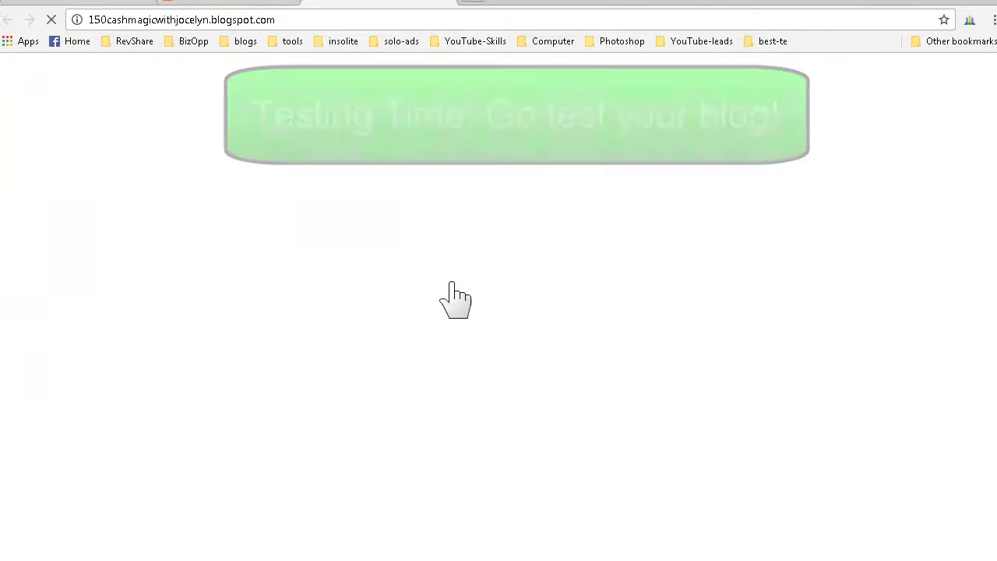
{"action": "scroll", "coordinate": [434, 331], "scroll_direction": "down", "scroll_amount": 2}
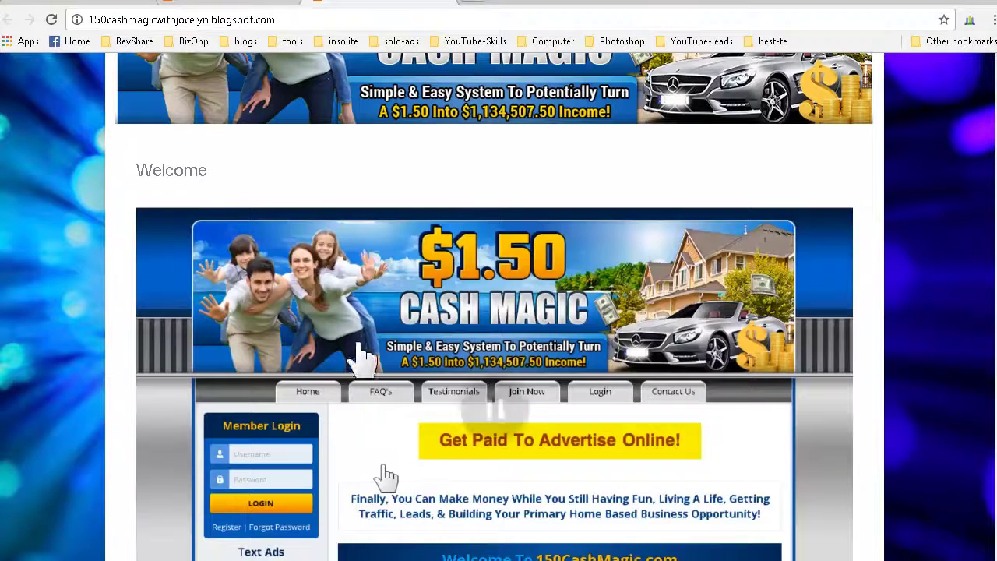
{"action": "scroll", "coordinate": [363, 358], "scroll_direction": "down", "scroll_amount": 6}
{"action": "scroll", "coordinate": [366, 343], "scroll_direction": "down", "scroll_amount": 1}
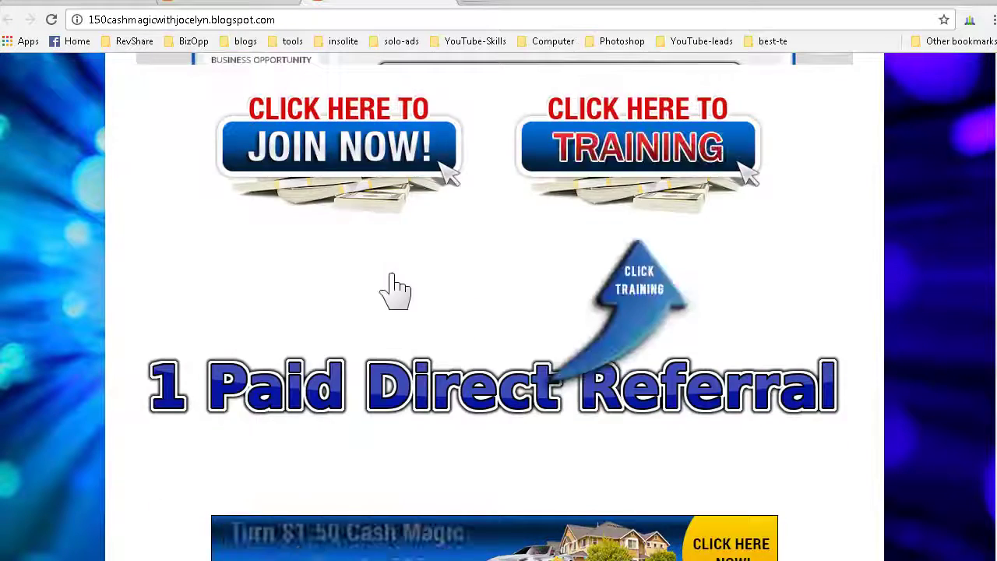
{"action": "scroll", "coordinate": [394, 292], "scroll_direction": "up", "scroll_amount": 1}
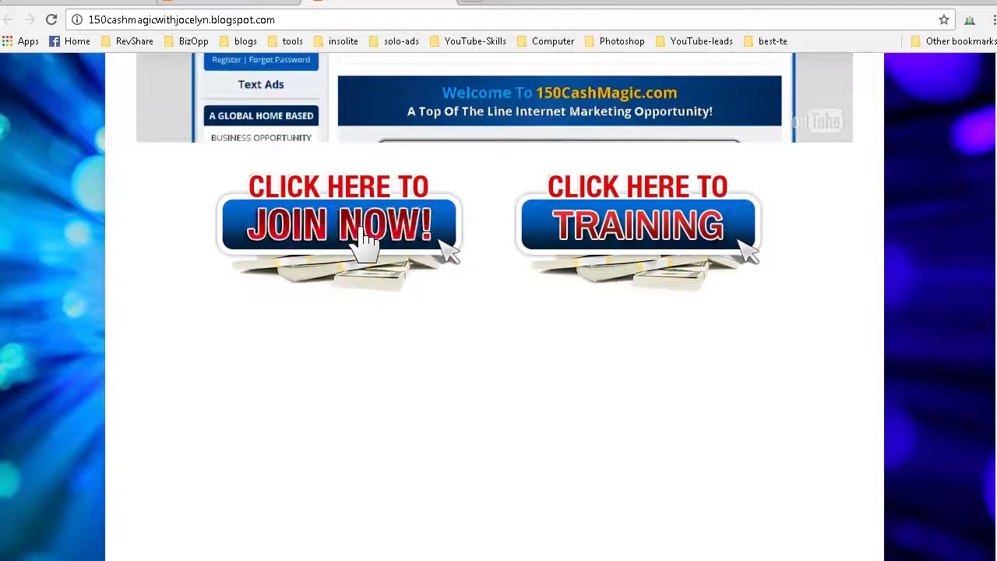
Test the Join Now image on the live blog and check the sponsor on the referral site's sign-up form
{"action": "left_click", "coordinate": [362, 230]}
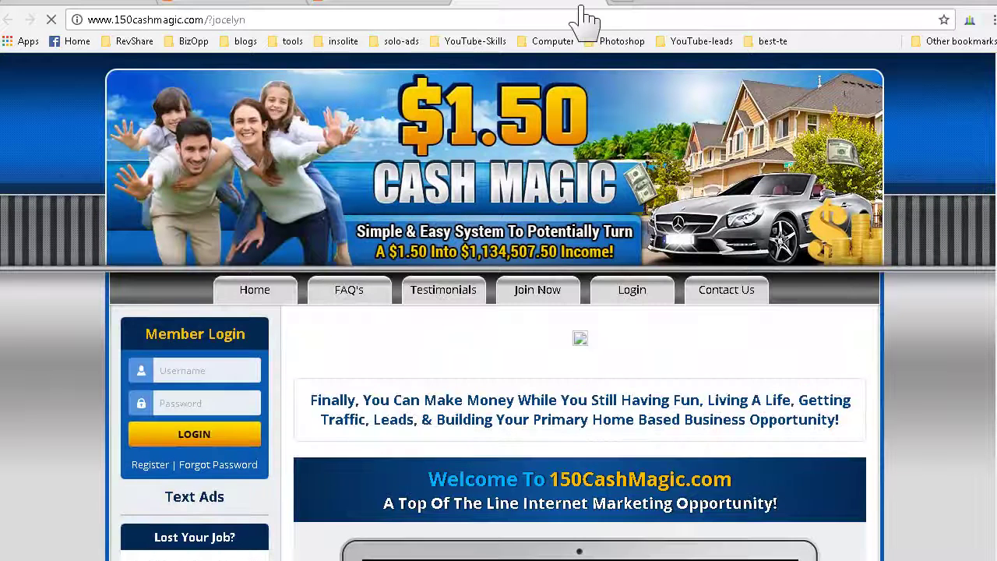
{"action": "left_click", "coordinate": [546, 300]}
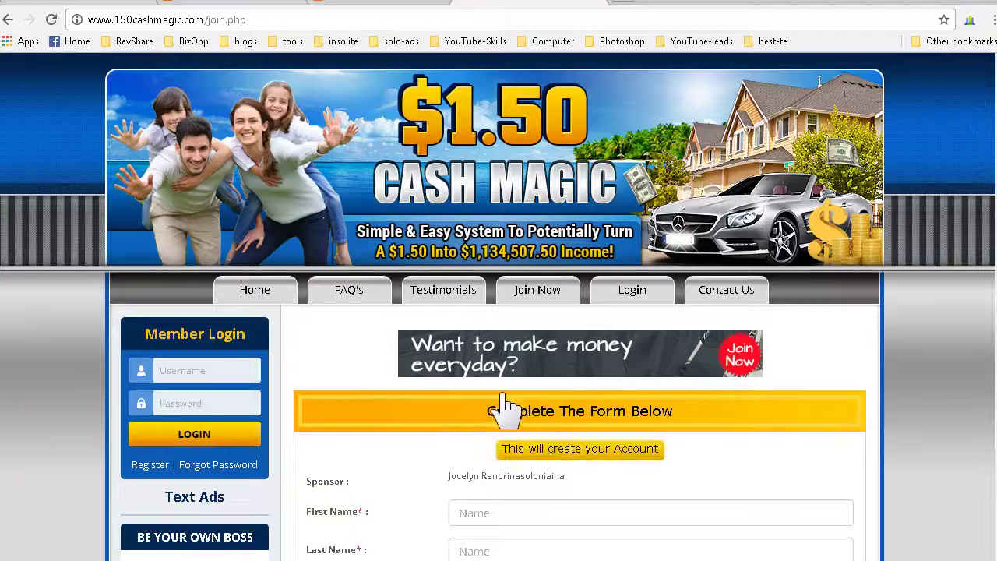
{"action": "scroll", "coordinate": [498, 429], "scroll_direction": "down", "scroll_amount": 1}
{"action": "left_click_drag", "start_coordinate": [449, 401], "coordinate": [569, 402]}
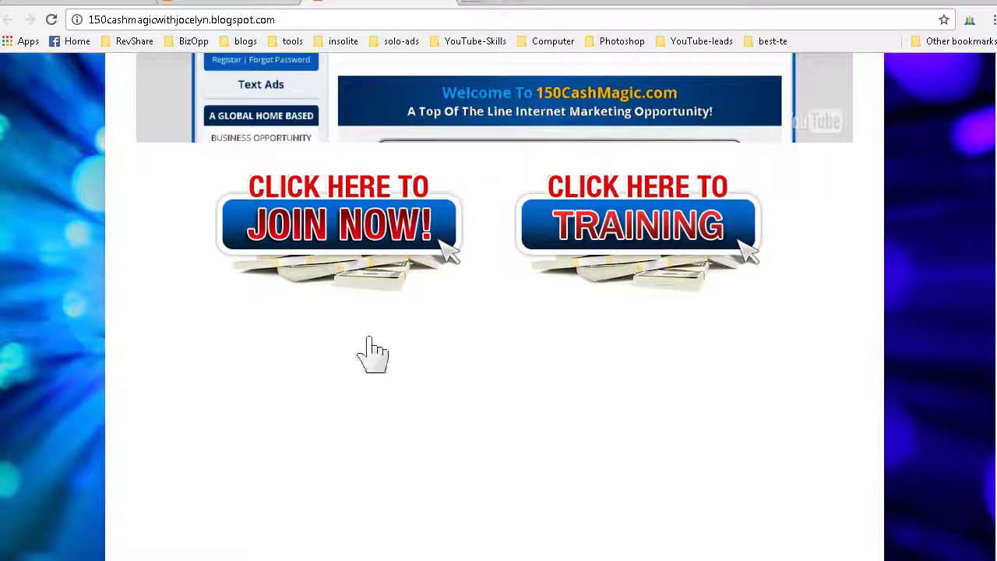
Test the Training image on the live blog's home page and check the heading of the page it opens
{"action": "left_click", "coordinate": [635, 241]}
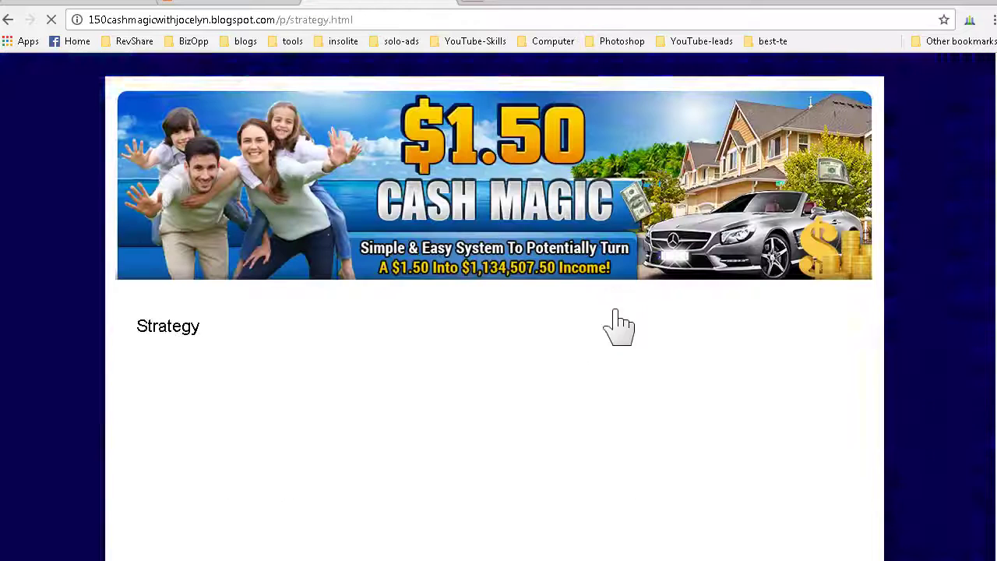
{"action": "scroll", "coordinate": [185, 321], "scroll_direction": "down", "scroll_amount": 1}
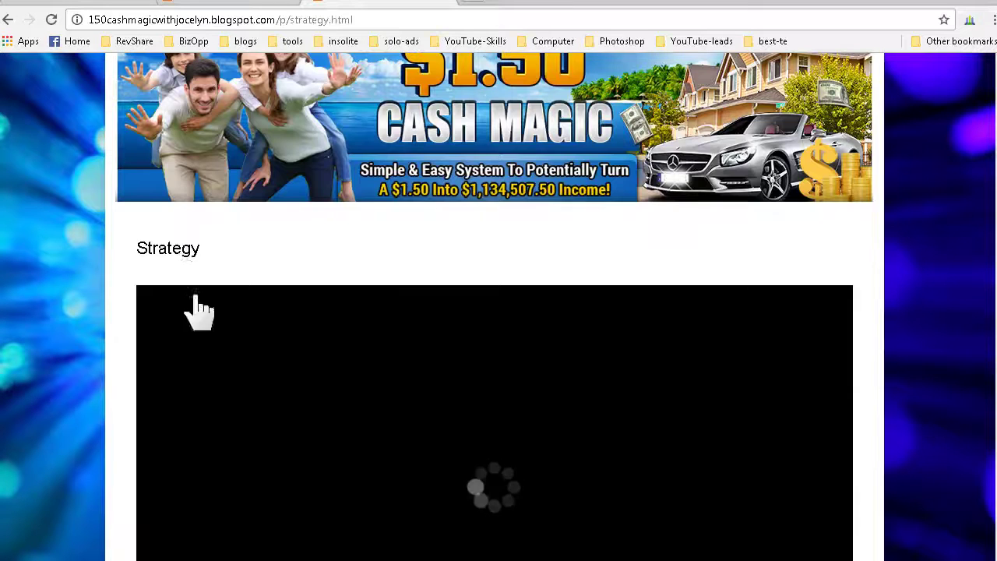
{"action": "left_click_drag", "start_coordinate": [147, 248], "coordinate": [235, 362]}
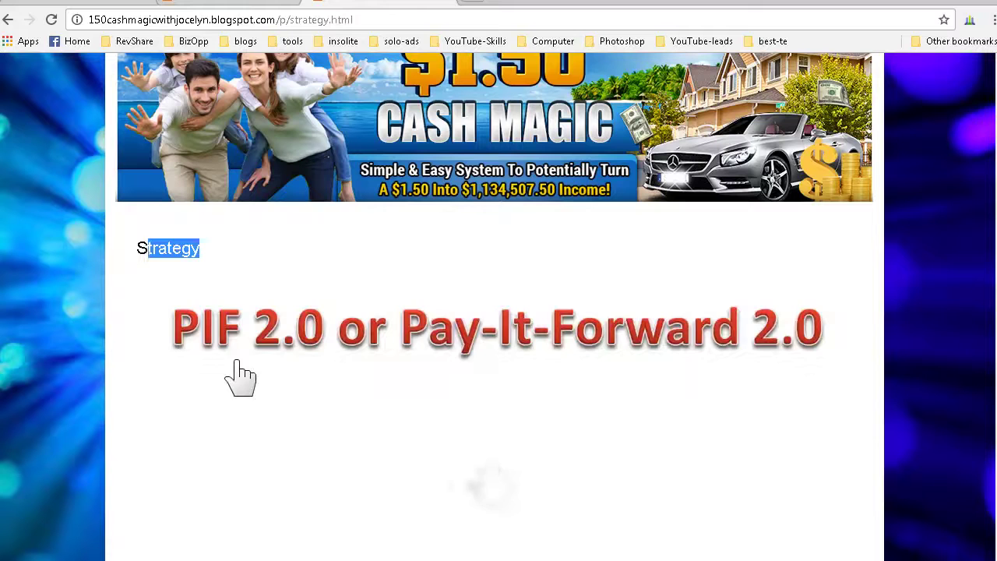
{"action": "left_click", "coordinate": [325, 379]}
{"action": "scroll", "coordinate": [340, 386], "scroll_direction": "up", "scroll_amount": 1}
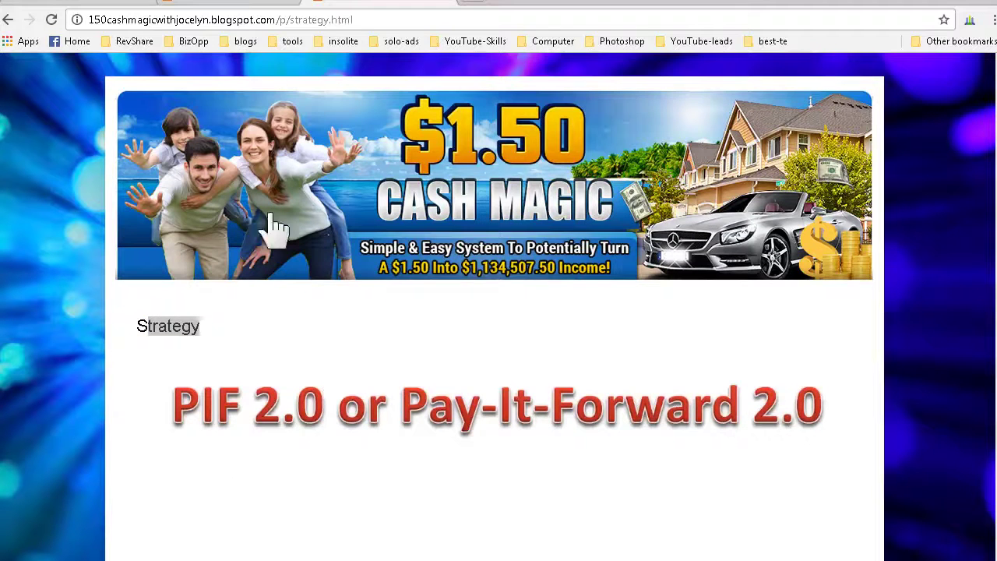
Test the Registration navigation image on the Strategy page and check the heading of the page it opens
{"action": "scroll", "coordinate": [304, 285], "scroll_direction": "down", "scroll_amount": 6}
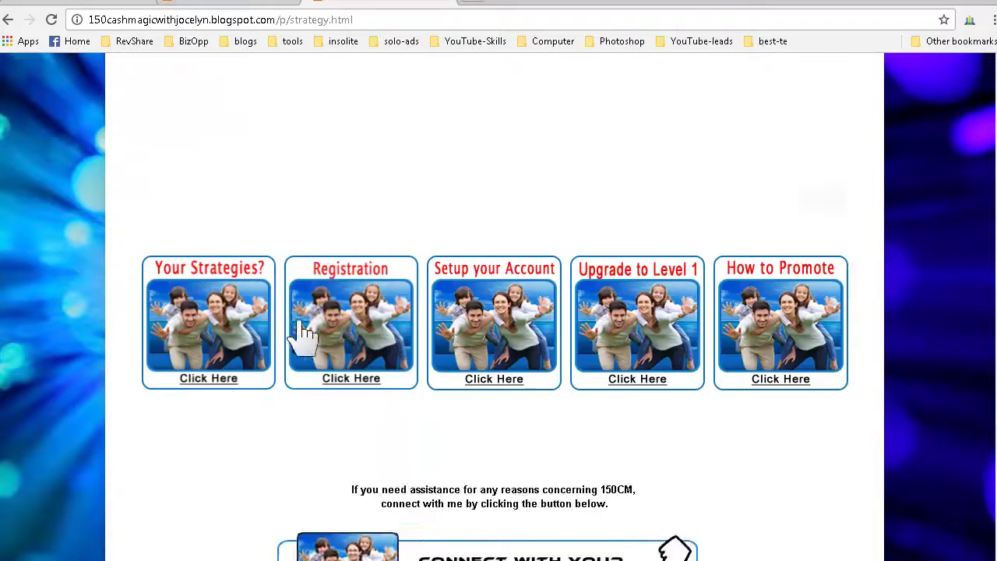
{"action": "scroll", "coordinate": [216, 347], "scroll_direction": "down", "scroll_amount": 1}
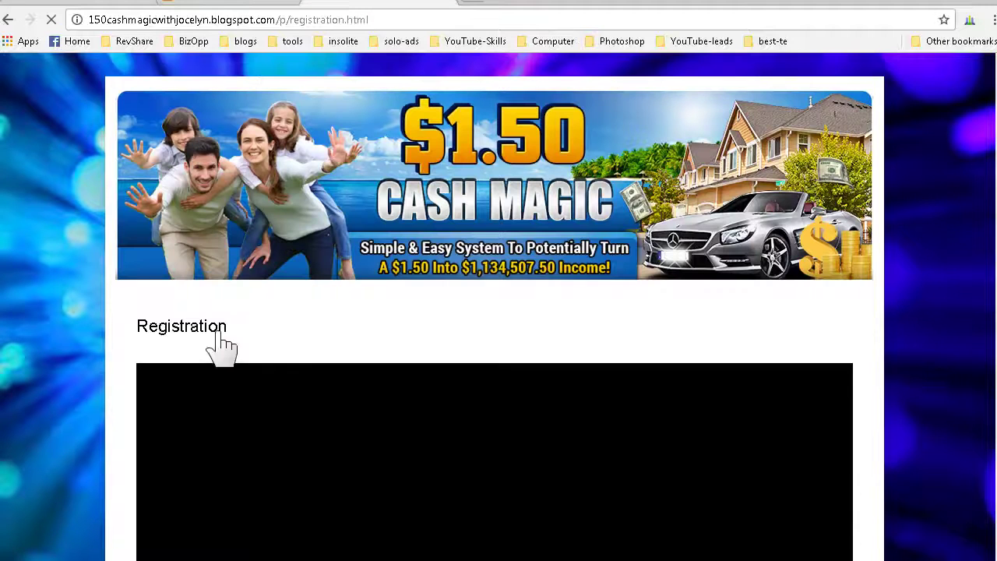
{"action": "left_click_drag", "start_coordinate": [150, 325], "coordinate": [283, 438]}
{"action": "left_click", "coordinate": [284, 436]}
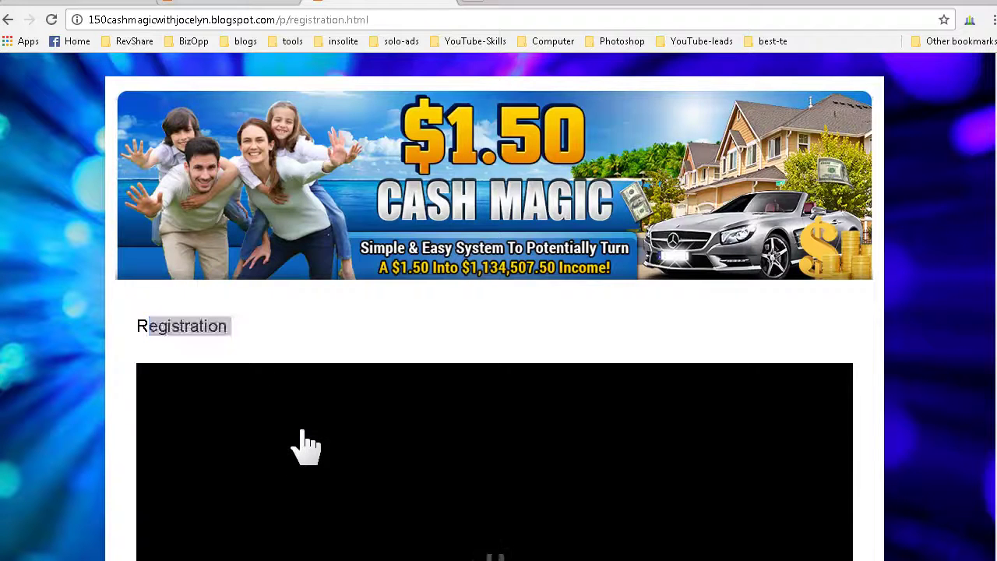
Test the Setup your Account navigation image on the Registration page and check the opened page's heading
{"action": "scroll", "coordinate": [303, 431], "scroll_direction": "down", "scroll_amount": 1}
{"action": "scroll", "coordinate": [306, 447], "scroll_direction": "down", "scroll_amount": 6}
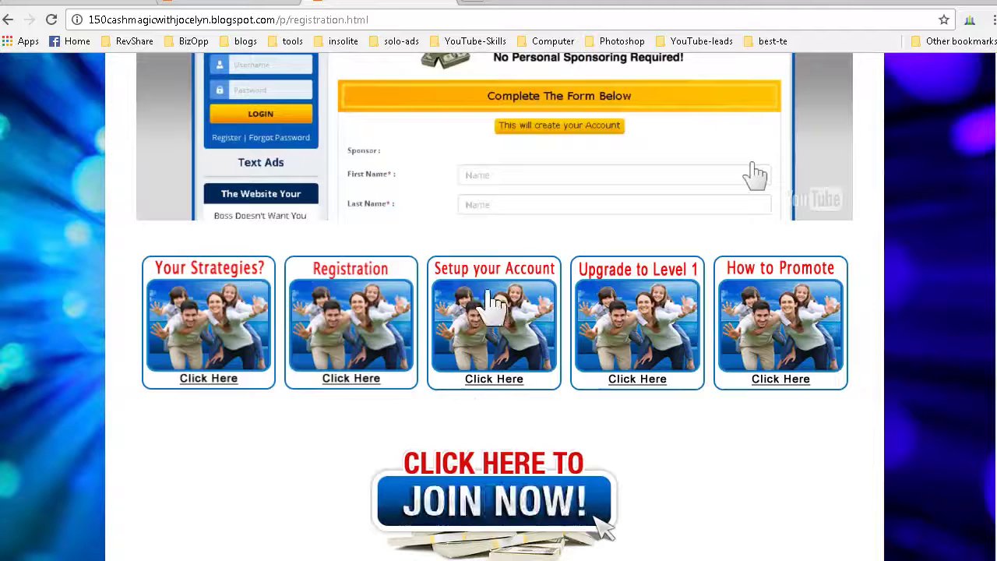
{"action": "left_click", "coordinate": [493, 308]}
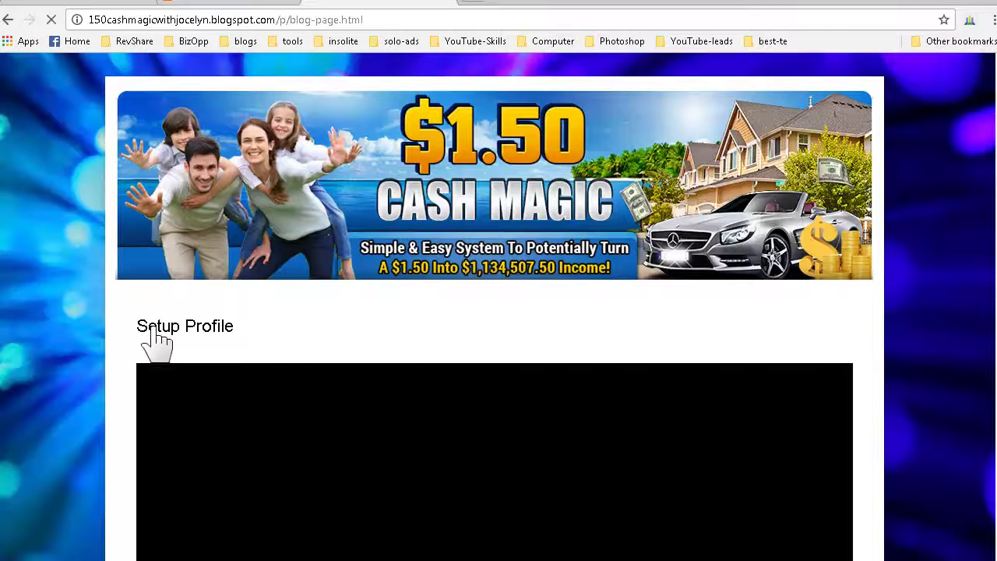
{"action": "left_click_drag", "start_coordinate": [242, 330], "coordinate": [319, 421]}
{"action": "left_click", "coordinate": [325, 454]}
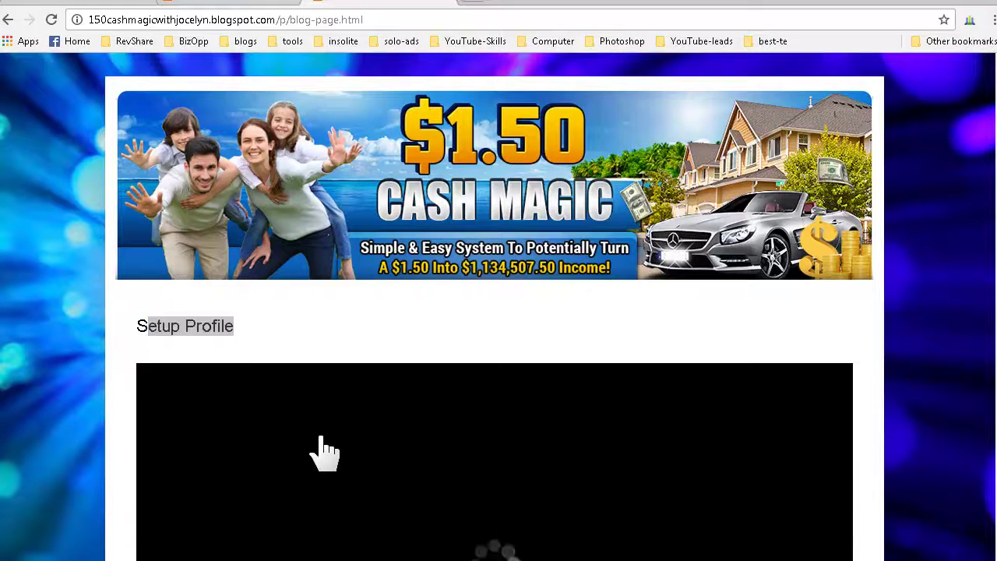
Test the Upgrade to Level 1 navigation image on the Setup Profile page and check the opened page's heading
{"action": "scroll", "coordinate": [324, 448], "scroll_direction": "down", "scroll_amount": 5}
{"action": "scroll", "coordinate": [323, 452], "scroll_direction": "down", "scroll_amount": 1}
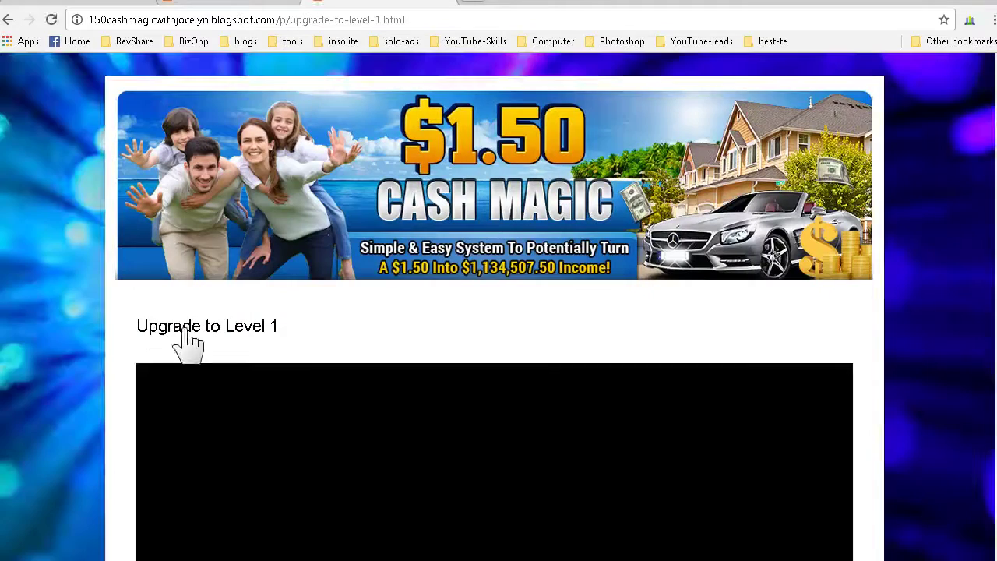
{"action": "left_click_drag", "start_coordinate": [159, 328], "coordinate": [339, 423]}
{"action": "left_click", "coordinate": [340, 422]}
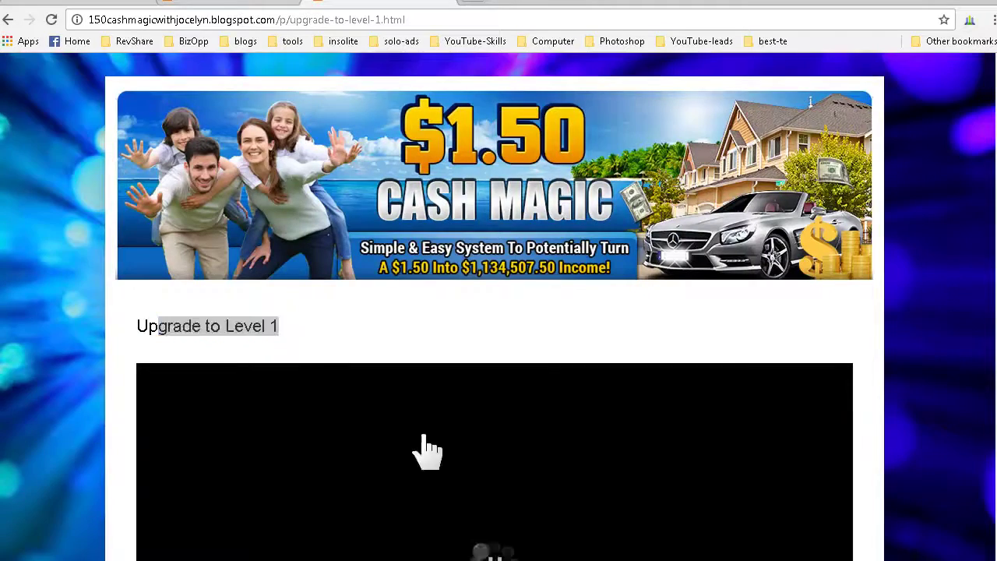
Test the How to Promote navigation image on the Upgrade to Level 1 page
{"action": "scroll", "coordinate": [499, 456], "scroll_direction": "down", "scroll_amount": 5}
{"action": "scroll", "coordinate": [505, 456], "scroll_direction": "down", "scroll_amount": 2}
{"action": "left_click", "coordinate": [779, 349]}
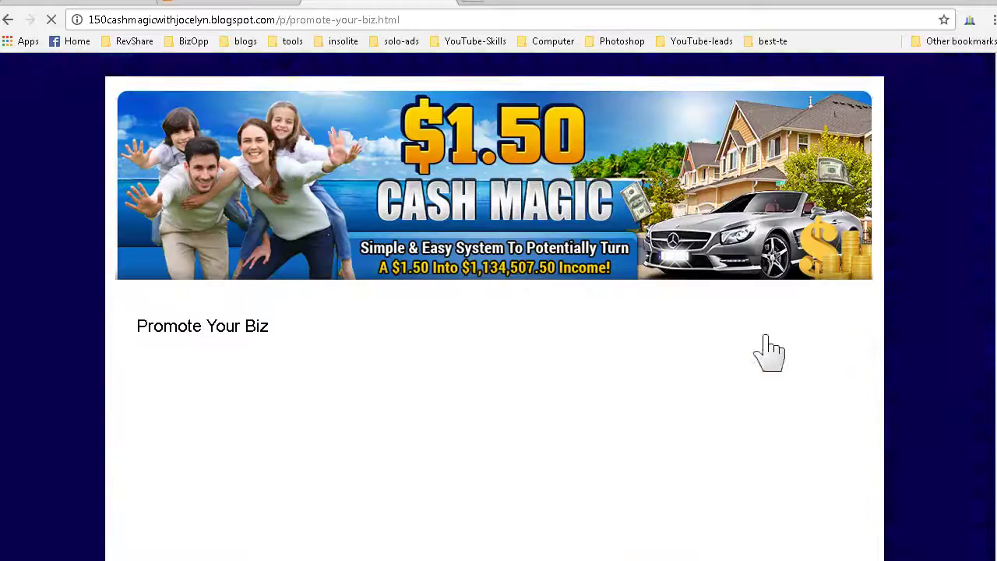
Test the Your Strategies navigation image on the Promote Your Biz page
{"action": "scroll", "coordinate": [340, 443], "scroll_direction": "down", "scroll_amount": 1}
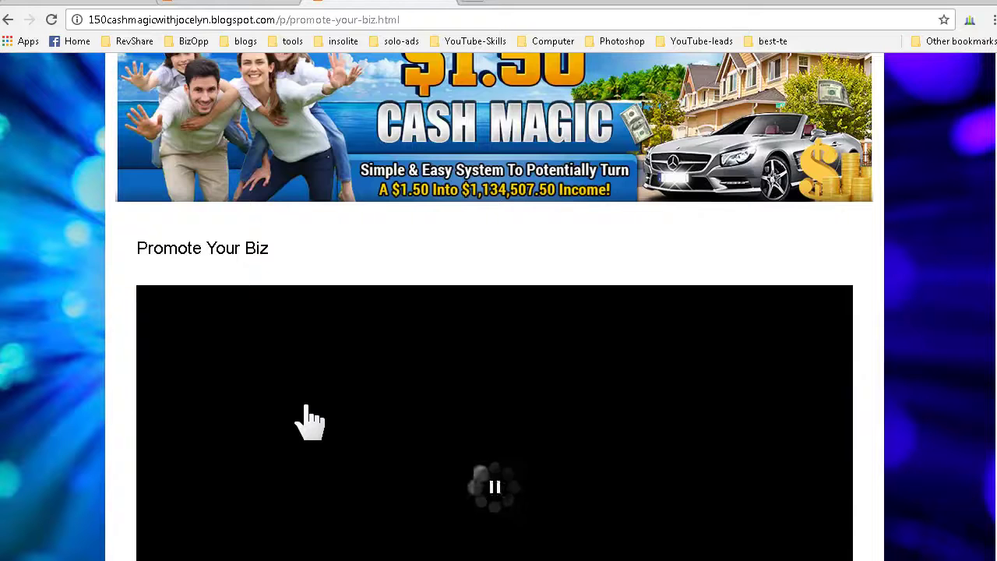
{"action": "scroll", "coordinate": [313, 432], "scroll_direction": "down", "scroll_amount": 7}
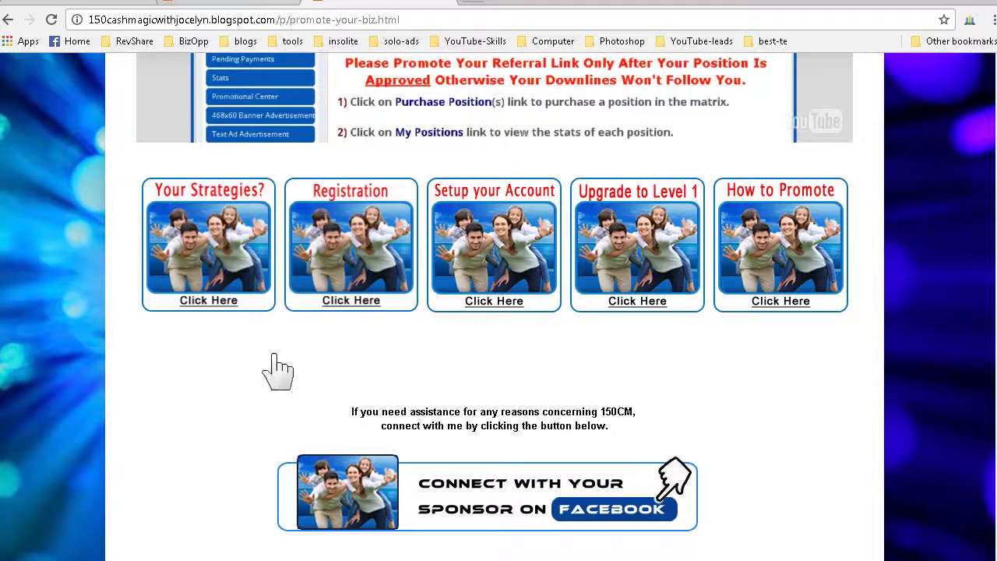
{"action": "left_click", "coordinate": [195, 248]}
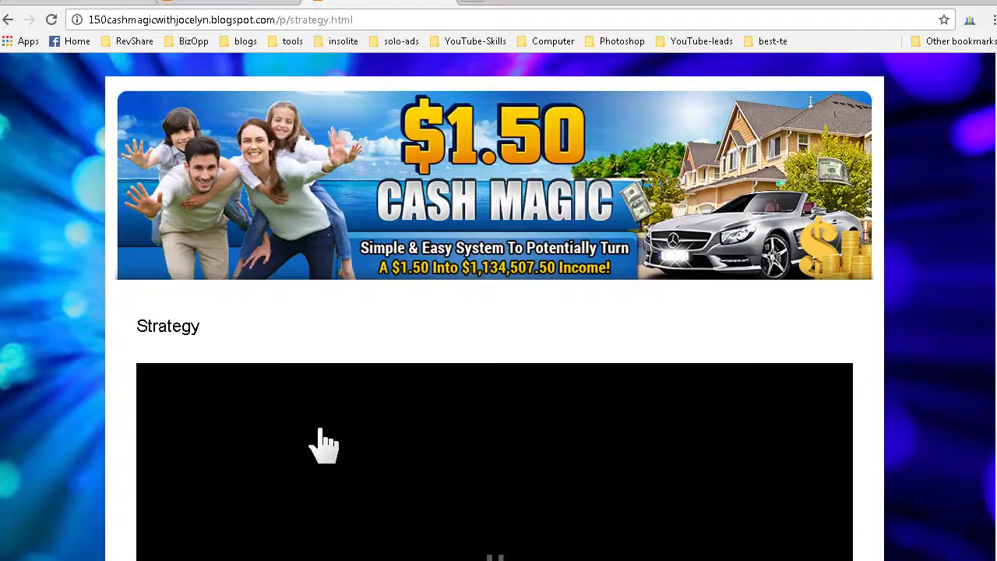
Retest the Registration image on the Strategy page and review the Registration page down to its Join Now image
{"action": "scroll", "coordinate": [312, 445], "scroll_direction": "down", "scroll_amount": 5}
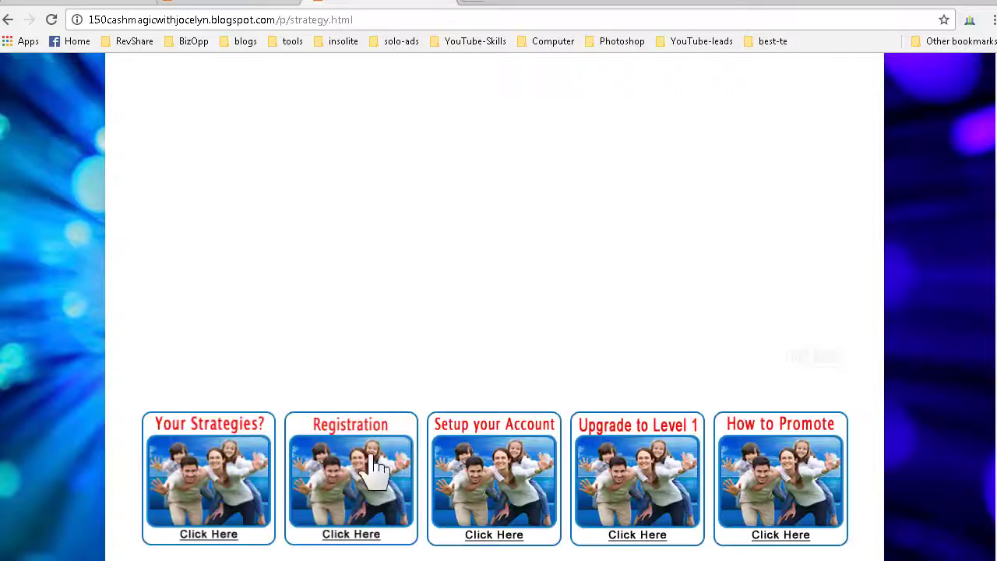
{"action": "scroll", "coordinate": [440, 429], "scroll_direction": "down", "scroll_amount": 2}
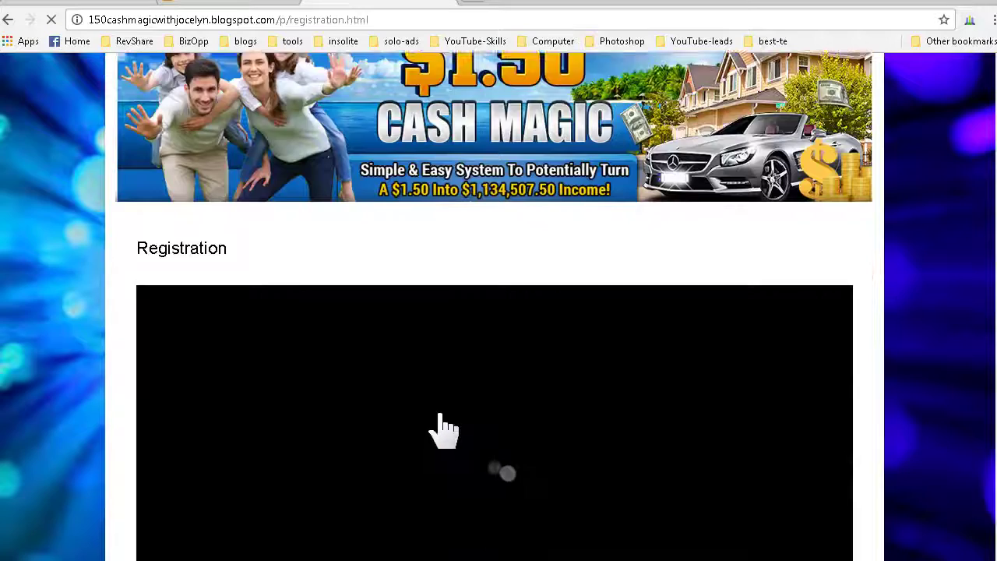
{"action": "scroll", "coordinate": [436, 429], "scroll_direction": "down", "scroll_amount": 9}
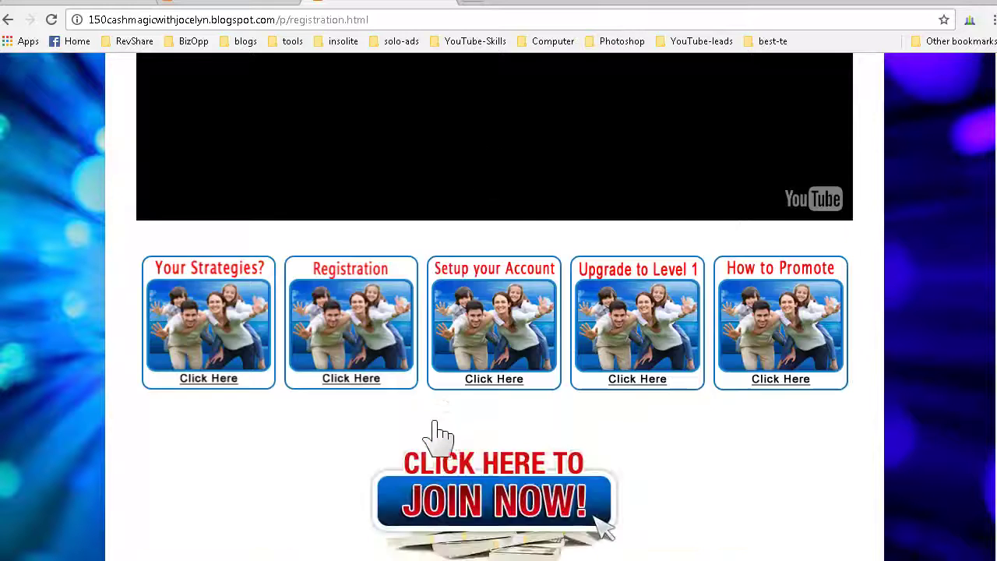
Test the Connect with Your Sponsor on Facebook banner on the Registration page, and close the opened Facebook tab
{"action": "scroll", "coordinate": [437, 440], "scroll_direction": "down", "scroll_amount": 1}
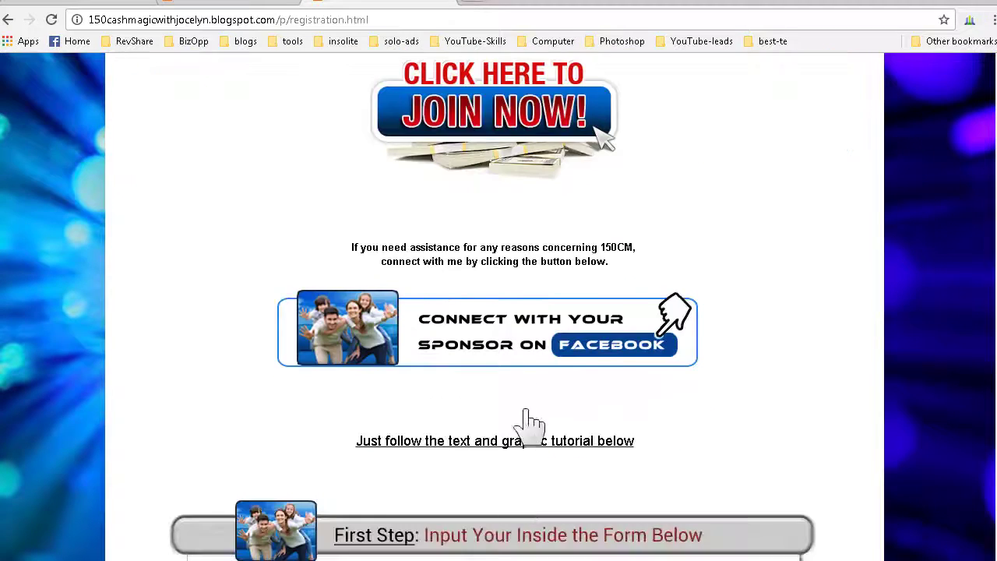
{"action": "left_click", "coordinate": [519, 350]}
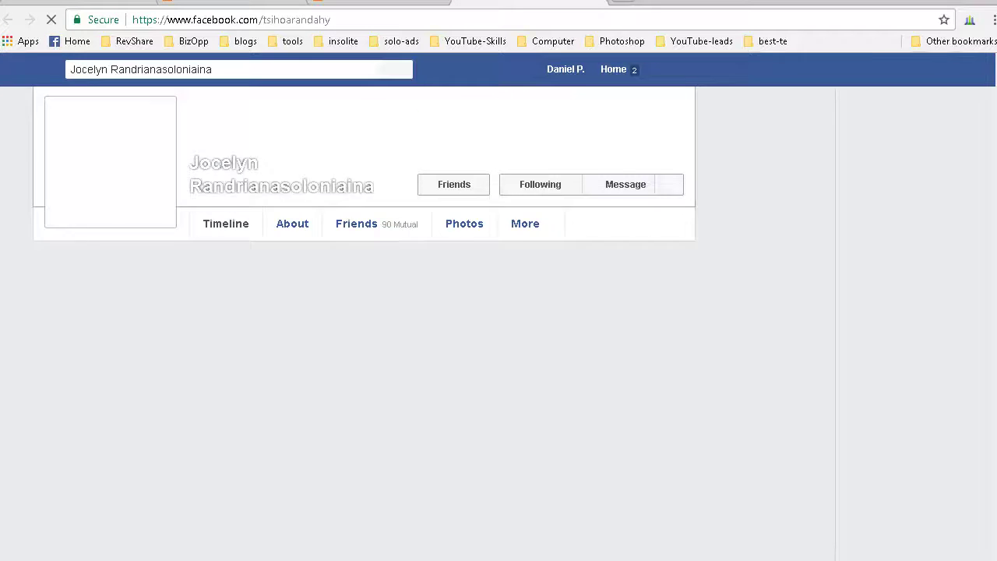
{"action": "left_click", "coordinate": [597, 2]}
Test the Time to Go Setup Your Account banner at the end of the Registration page and check the opened page's heading
{"action": "scroll", "coordinate": [313, 362], "scroll_direction": "down", "scroll_amount": 4}
{"action": "scroll", "coordinate": [489, 365], "scroll_direction": "down", "scroll_amount": 12}
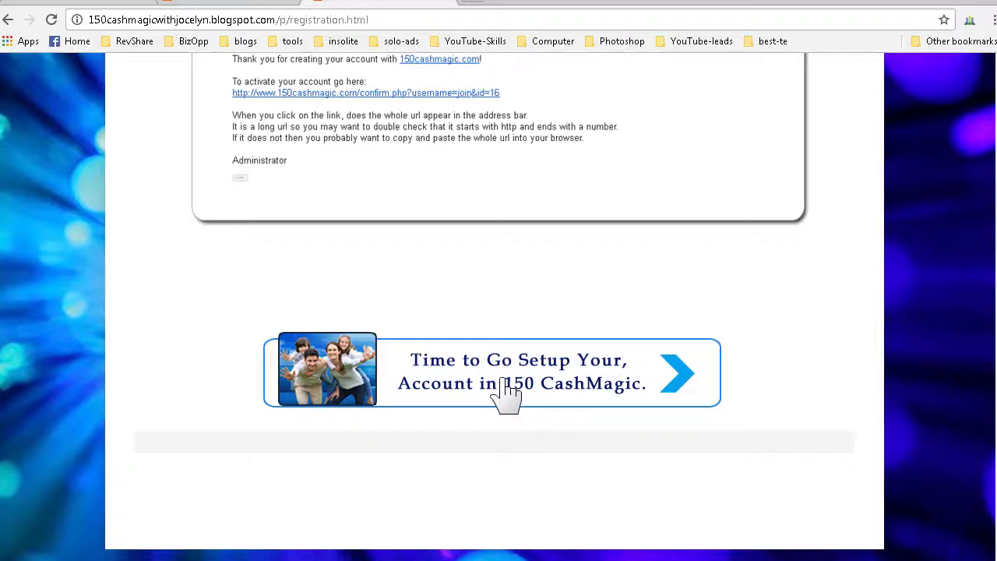
{"action": "left_click", "coordinate": [557, 387]}
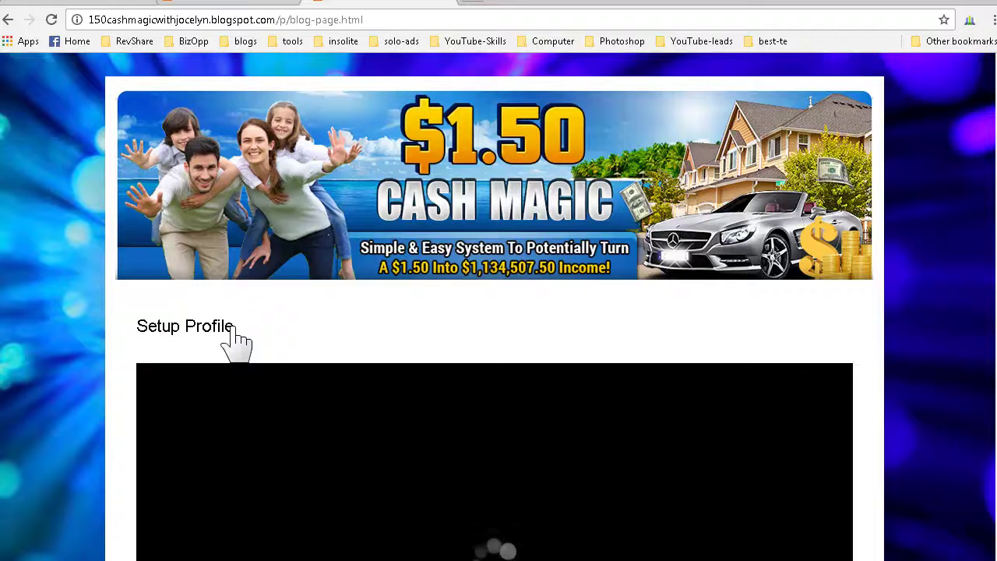
{"action": "left_click_drag", "start_coordinate": [148, 327], "coordinate": [279, 436]}
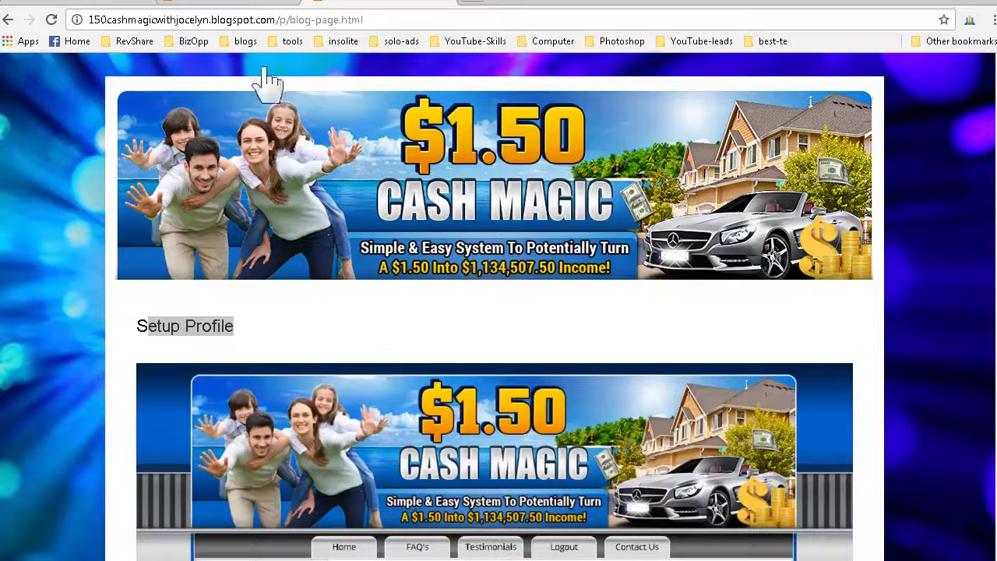
Return to the Blogger dashboard and start a new blank page for the blog
{"action": "left_click", "coordinate": [236, 2]}
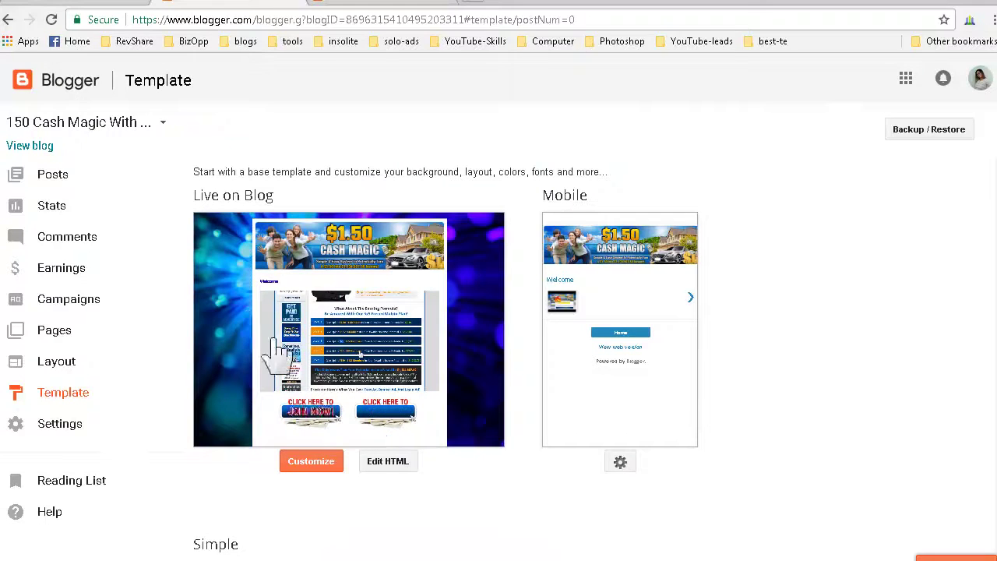
{"action": "left_click", "coordinate": [56, 332]}
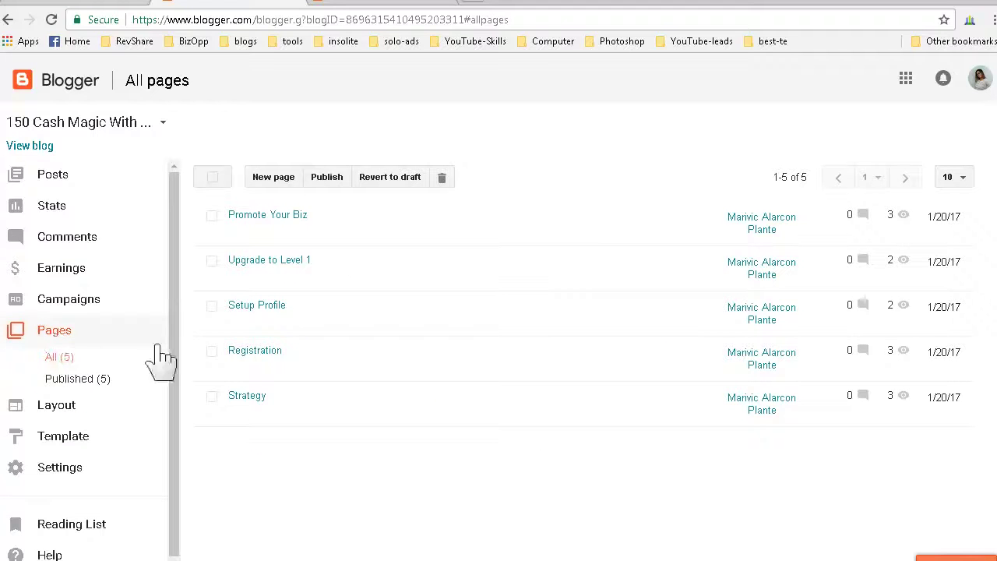
{"action": "left_click", "coordinate": [274, 179]}
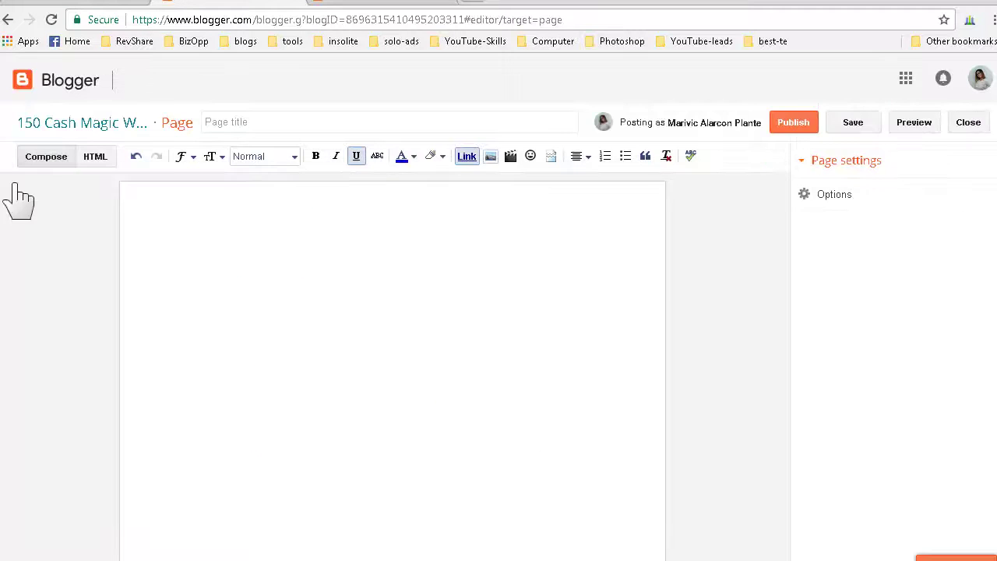
Copy the responsive YouTube video code from the all files document in Notepad and paste it into the new page's HTML
{"action": "key", "text": "alt+Tab"}
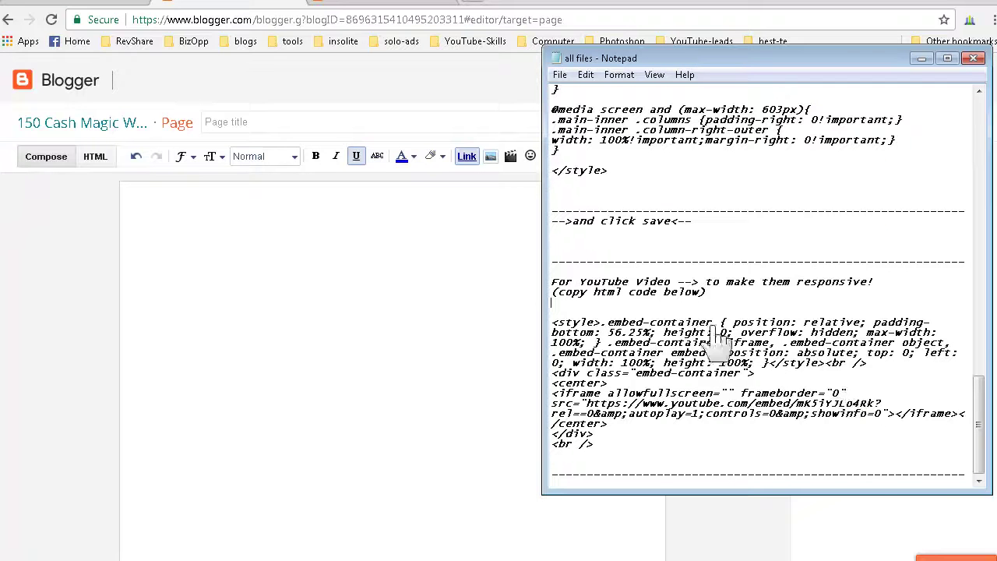
{"action": "left_click_drag", "start_coordinate": [590, 287], "coordinate": [789, 286]}
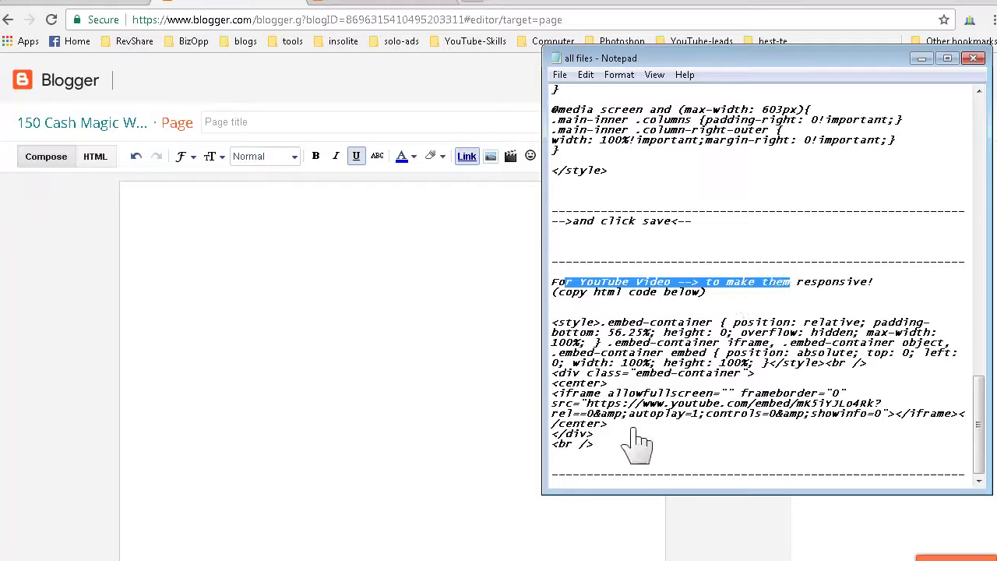
{"action": "left_click_drag", "start_coordinate": [604, 448], "coordinate": [550, 327]}
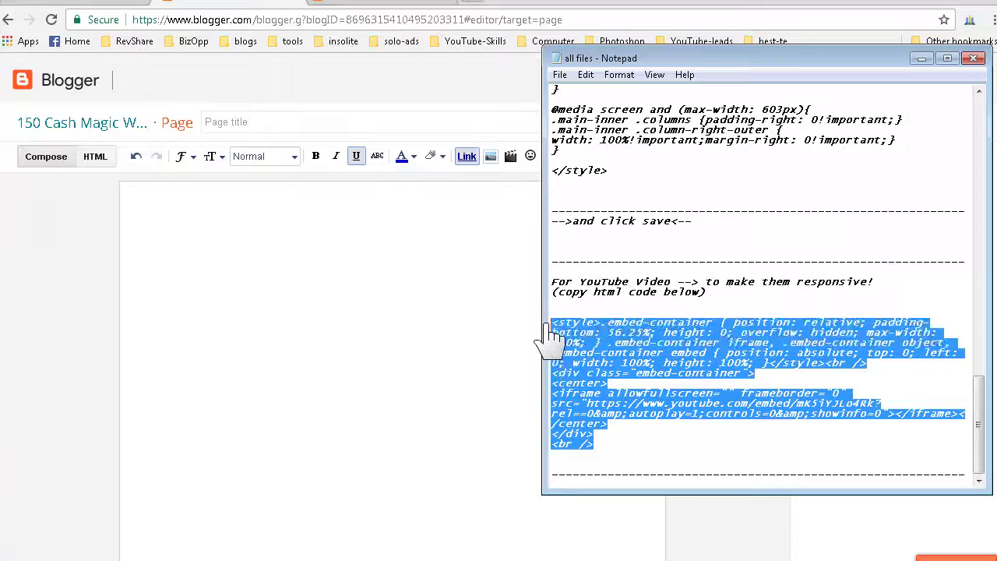
{"action": "right_click", "coordinate": [589, 343]}
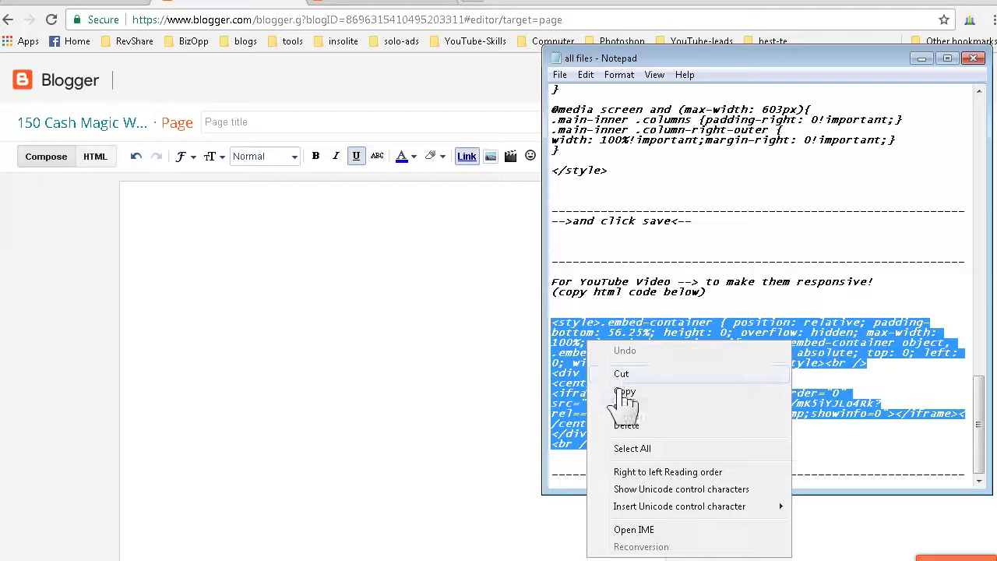
{"action": "left_click", "coordinate": [625, 392]}
{"action": "left_click", "coordinate": [96, 158]}
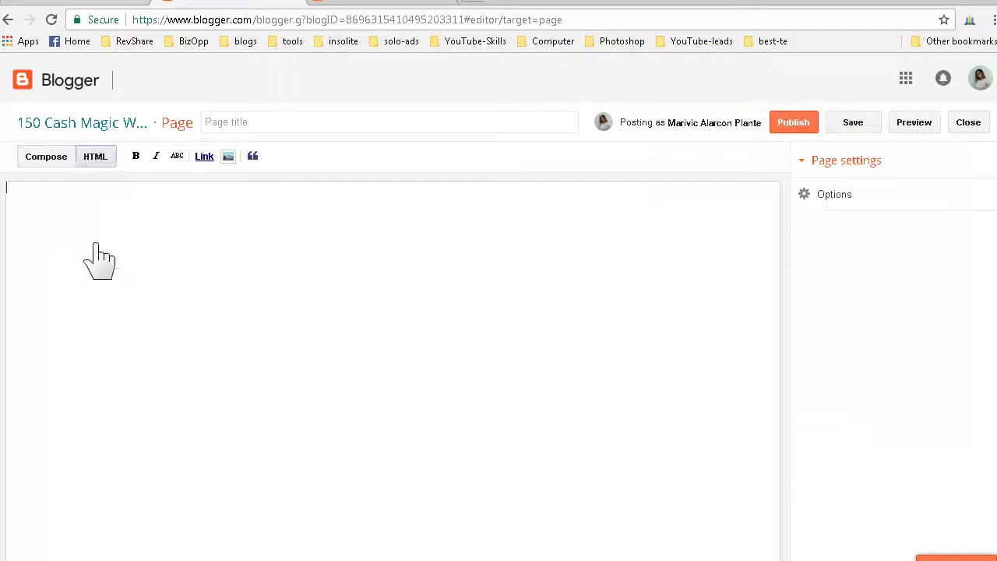
{"action": "right_click", "coordinate": [92, 254]}
{"action": "left_click", "coordinate": [133, 341]}
Show the new page in Compose view and enter the centred sample text "dksndanv jfd v" below the video
{"action": "left_click", "coordinate": [257, 129]}
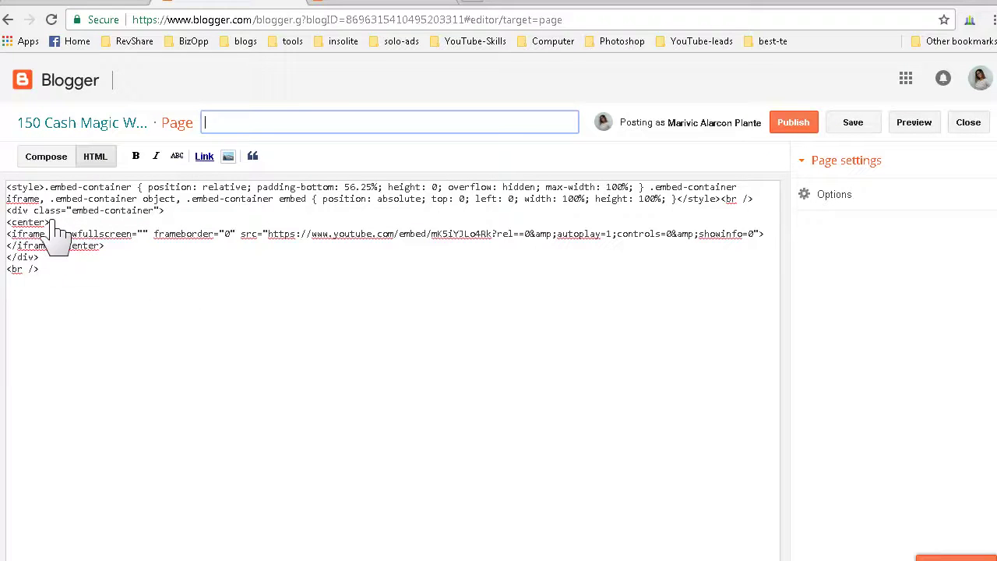
{"action": "left_click", "coordinate": [56, 164]}
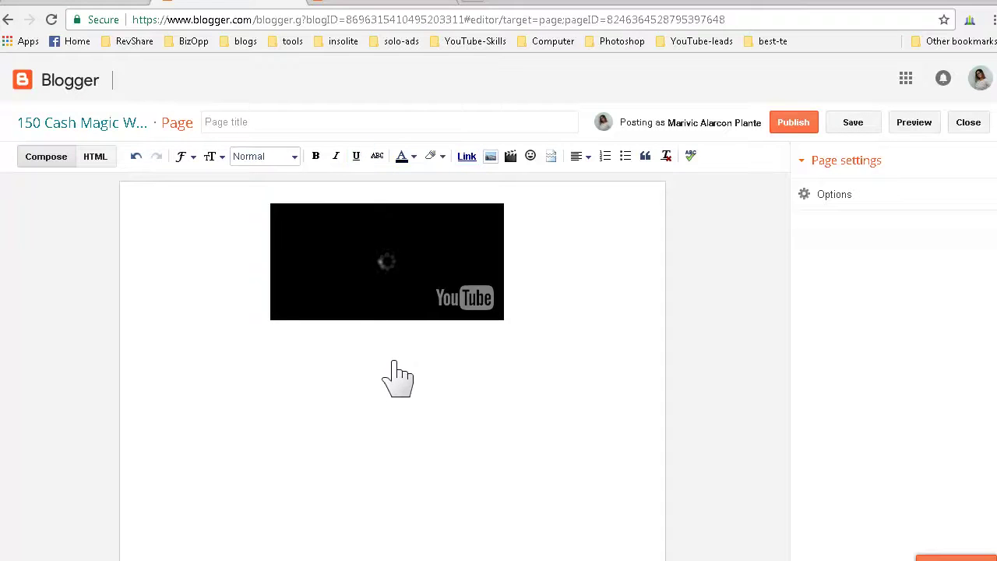
{"action": "left_click", "coordinate": [584, 156]}
{"action": "left_click", "coordinate": [593, 197]}
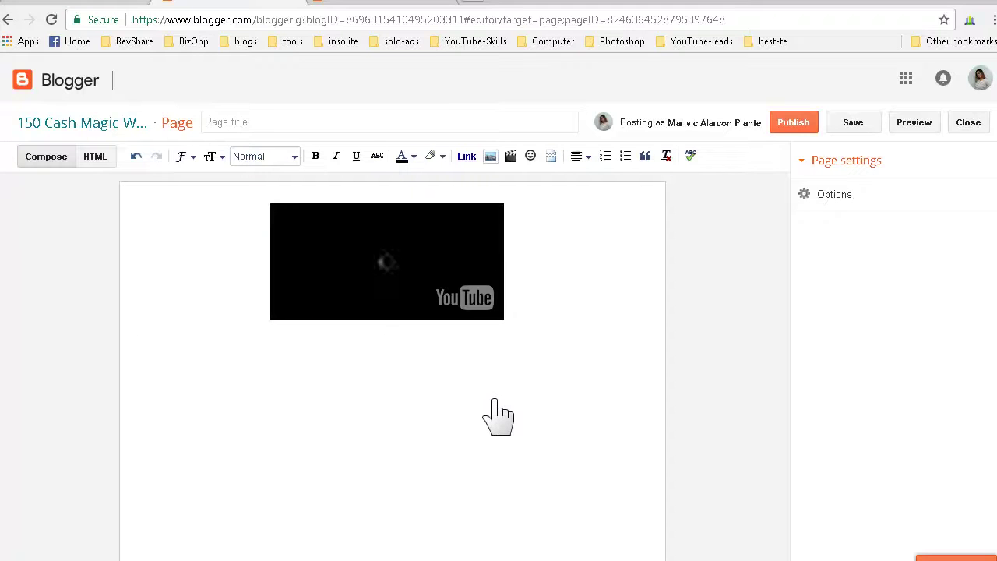
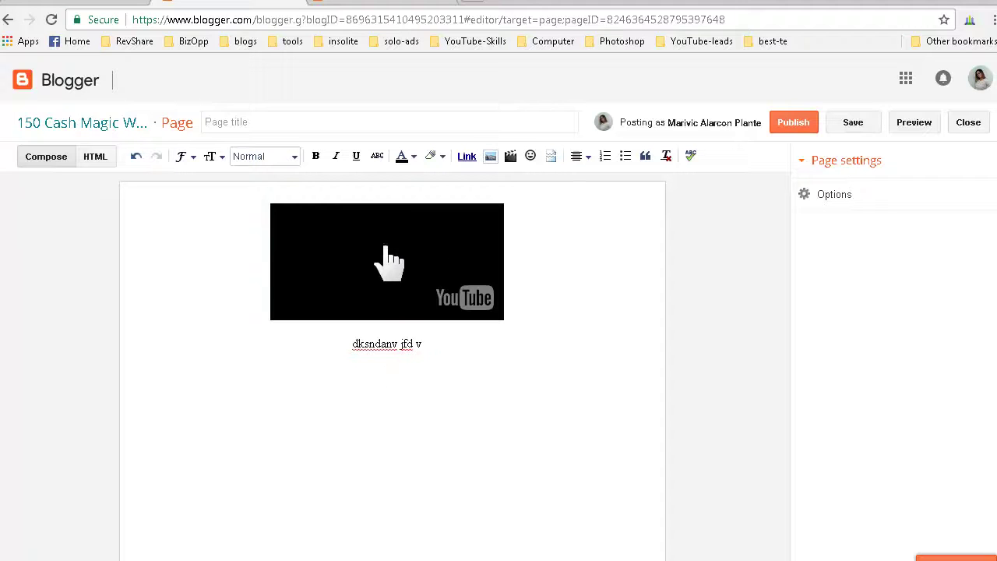
Set autoplay to 0 in the page's YouTube embed code, and leave the editor discarding the unsaved changes
{"action": "left_click", "coordinate": [95, 157]}
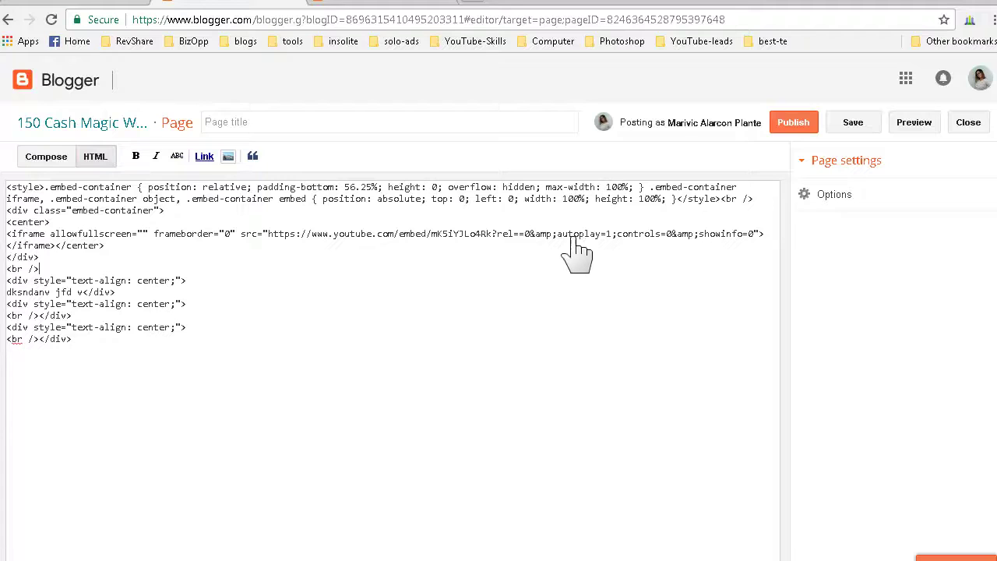
{"action": "left_click_drag", "start_coordinate": [430, 236], "coordinate": [481, 237]}
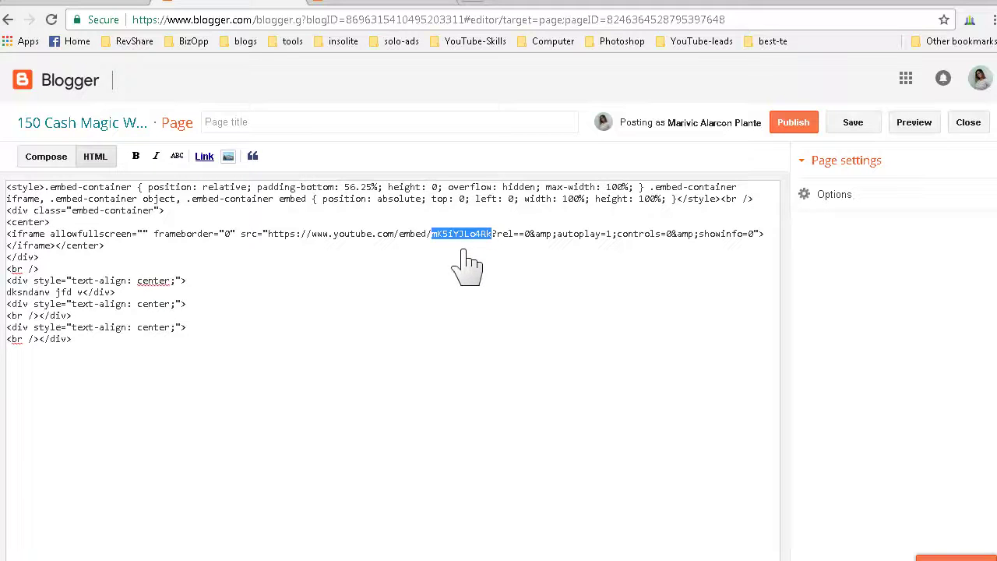
{"action": "double_click", "coordinate": [609, 235]}
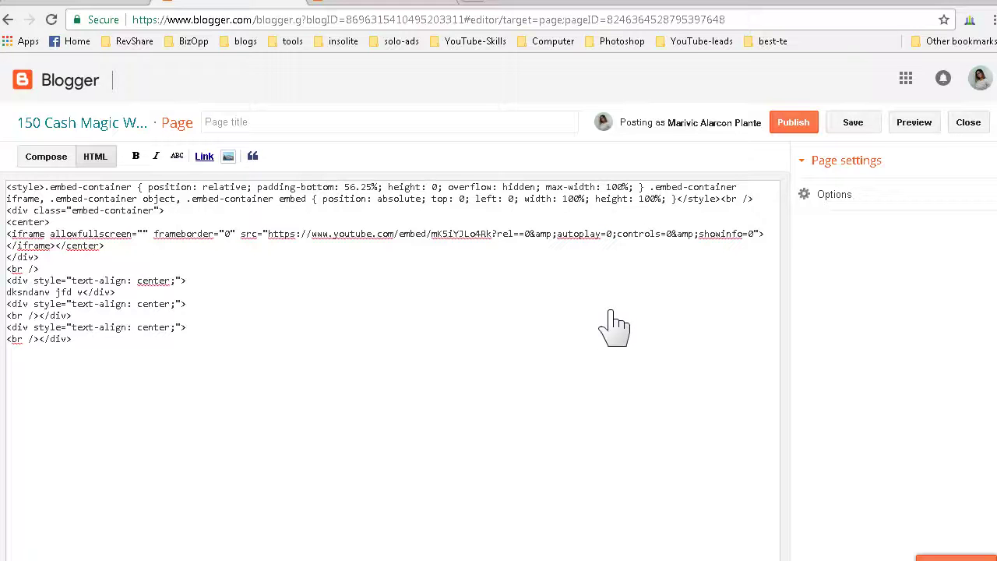
{"action": "left_click", "coordinate": [69, 129]}
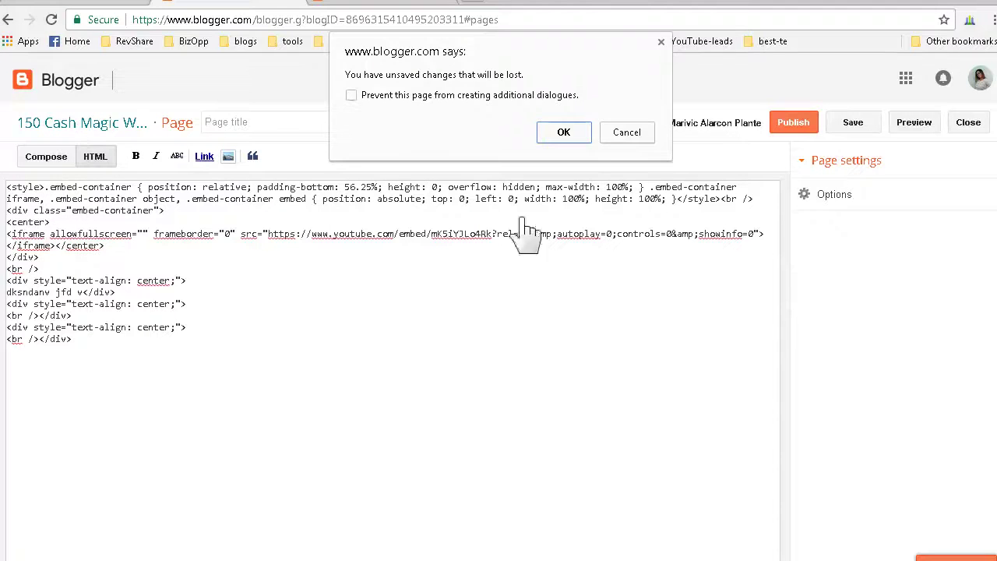
{"action": "left_click", "coordinate": [562, 134]}
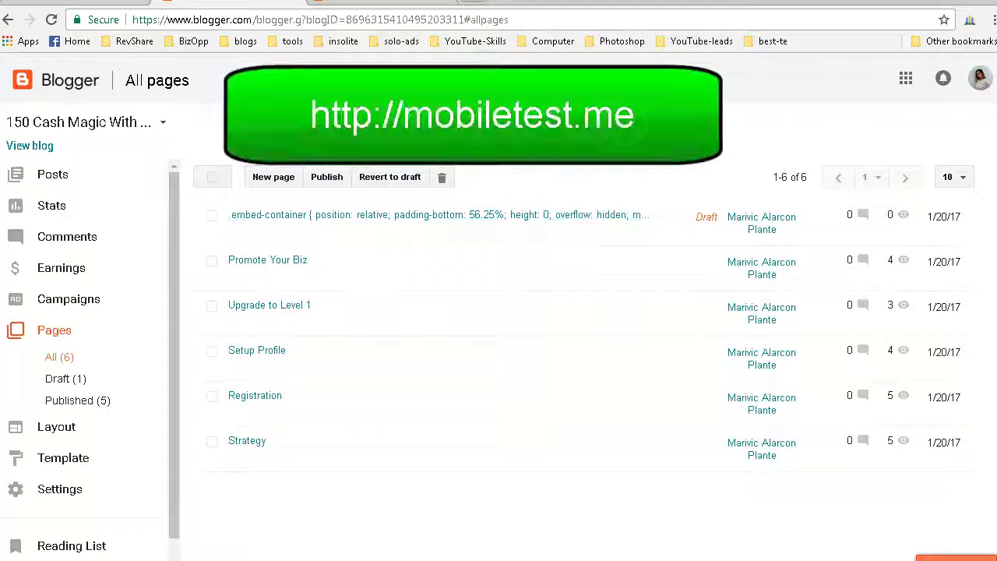
Open the mobiletest.me website in a new browser tab
{"action": "key", "text": "ctrl+t"}
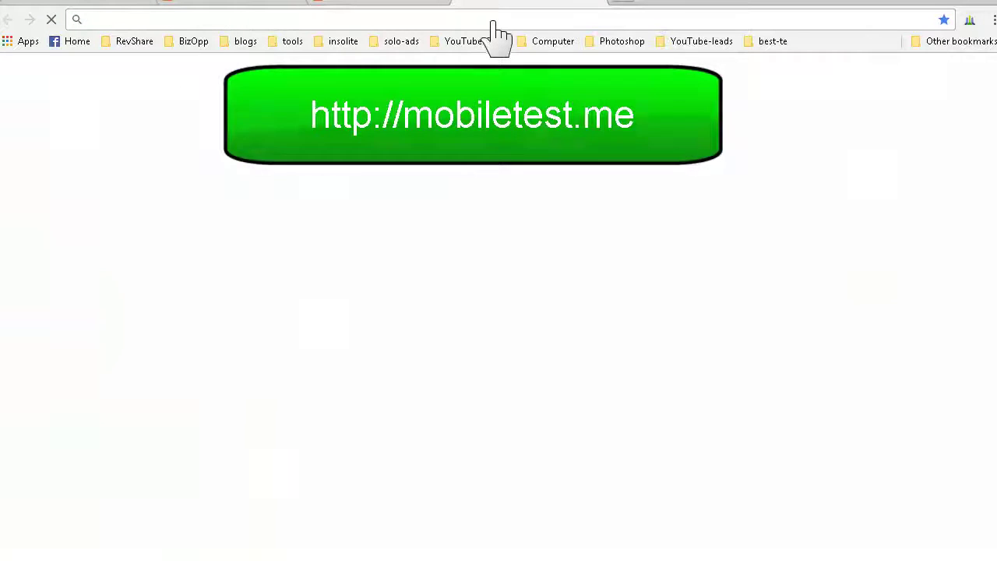
{"action": "type", "text": "mobiletest.me"}
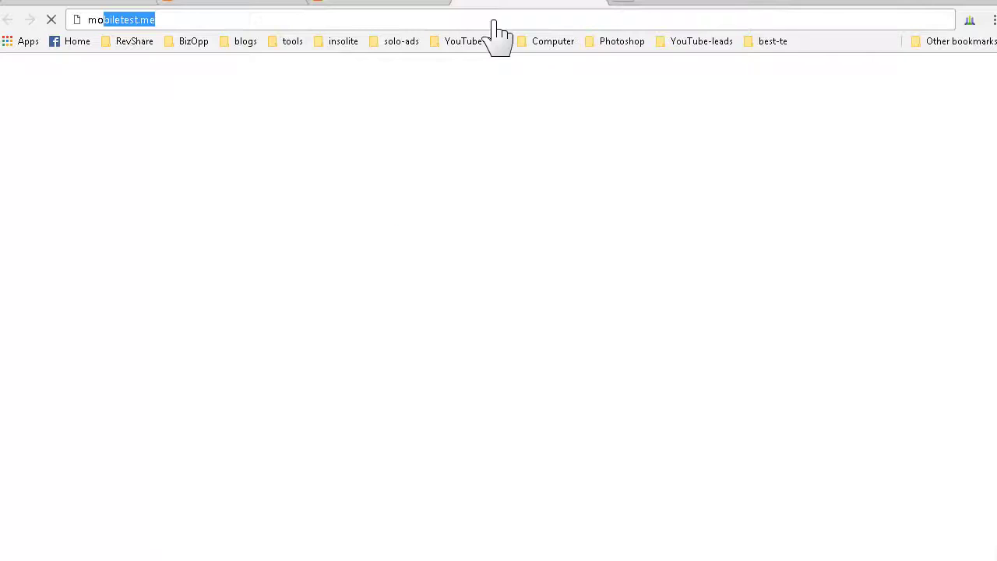
{"action": "key", "text": "Return"}
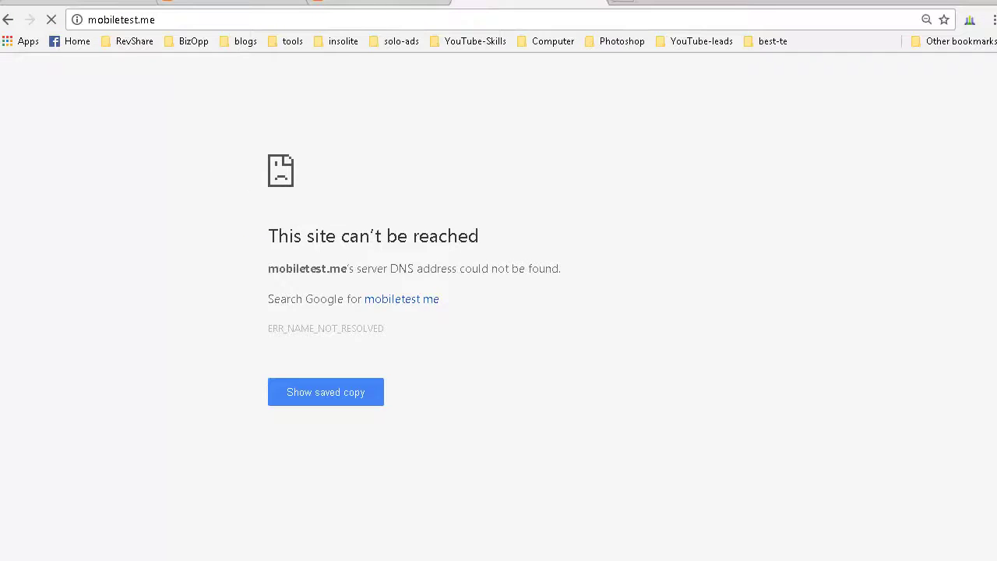
Copy the live Setup Profile page's address and load it in MobileTest.me's Apple iPhone 5 emulator
{"action": "key", "text": "ctrl+Tab"}
{"action": "left_click", "coordinate": [285, 20]}
{"action": "right_click", "coordinate": [288, 25]}
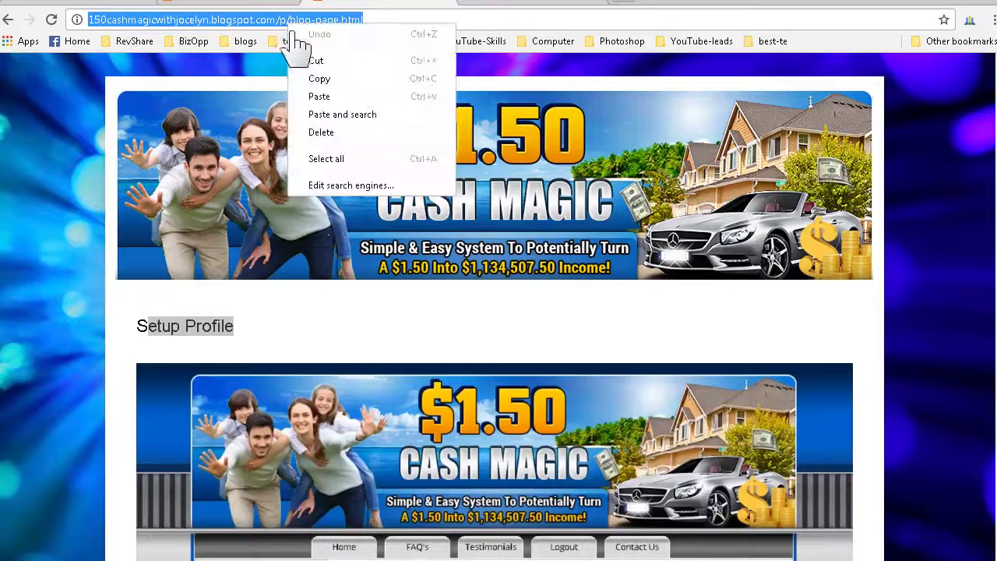
{"action": "left_click", "coordinate": [319, 79]}
{"action": "left_click", "coordinate": [499, 2]}
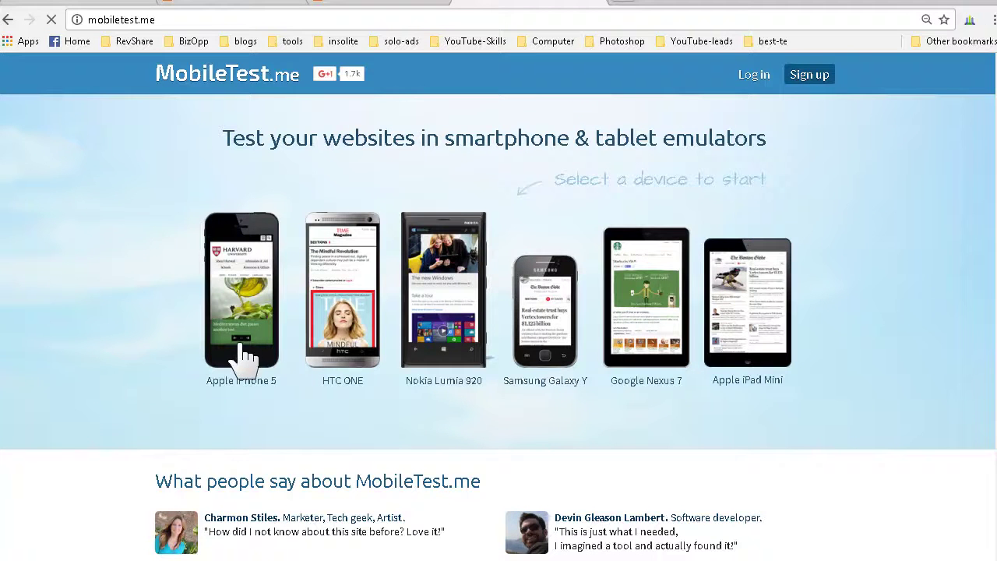
{"action": "left_click", "coordinate": [252, 293]}
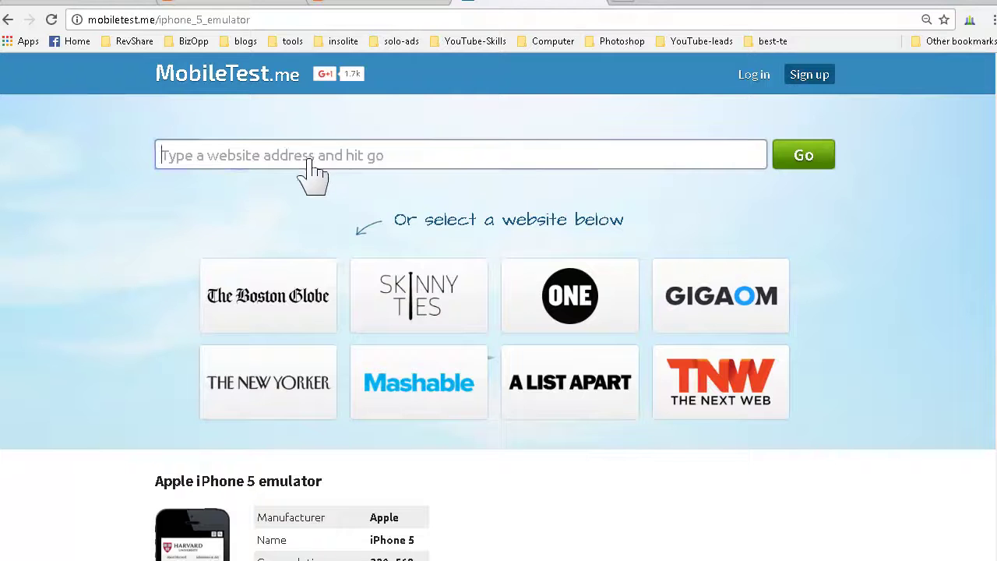
{"action": "right_click", "coordinate": [311, 163]}
{"action": "left_click", "coordinate": [356, 249]}
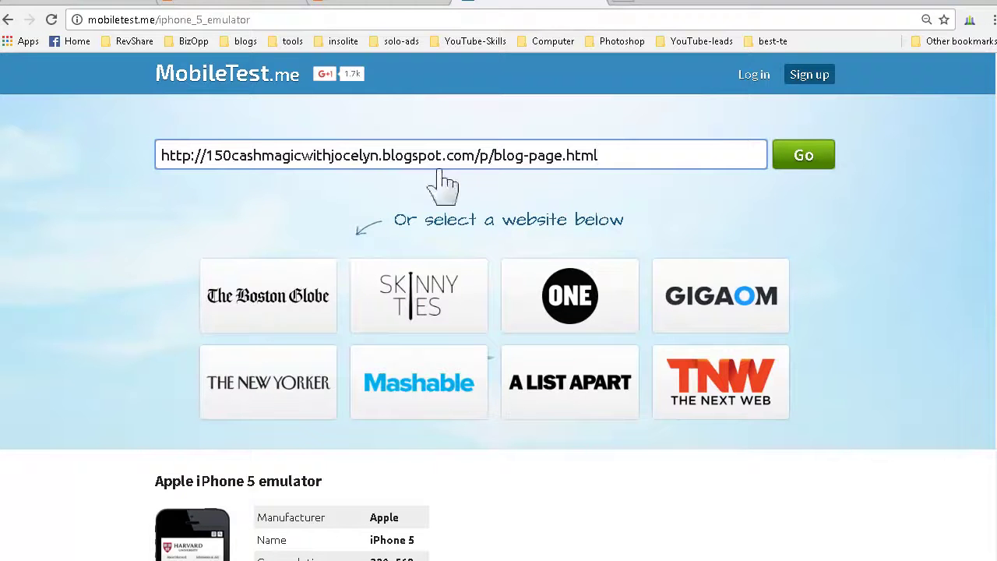
{"action": "left_click", "coordinate": [803, 157]}
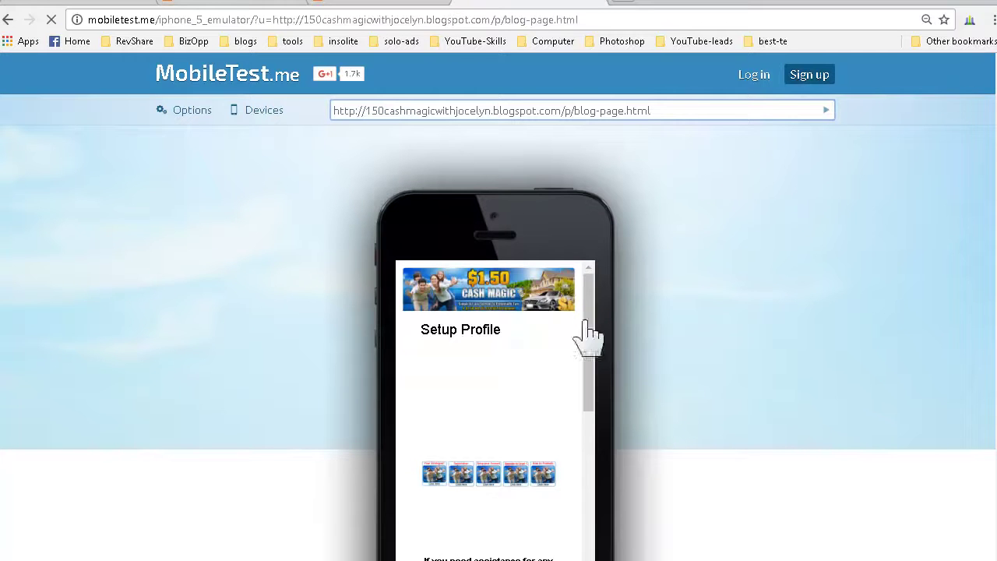
Review the Setup Profile page's mobile layout in the iPhone 5 emulator, from the video down to the Time to Go Upgrade banner
{"action": "scroll", "coordinate": [629, 337], "scroll_direction": "down", "scroll_amount": 2}
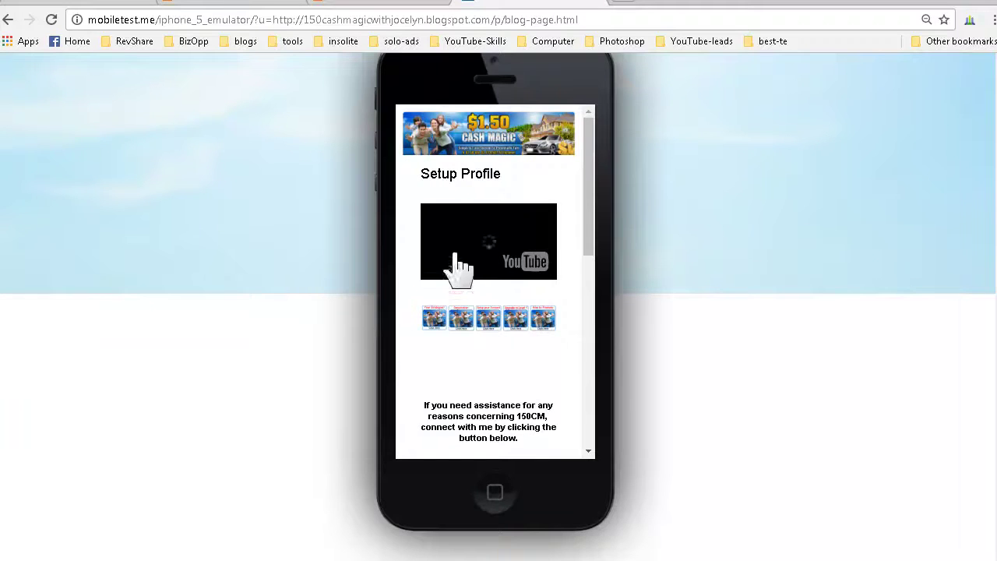
{"action": "left_click_drag", "start_coordinate": [590, 222], "coordinate": [597, 233]}
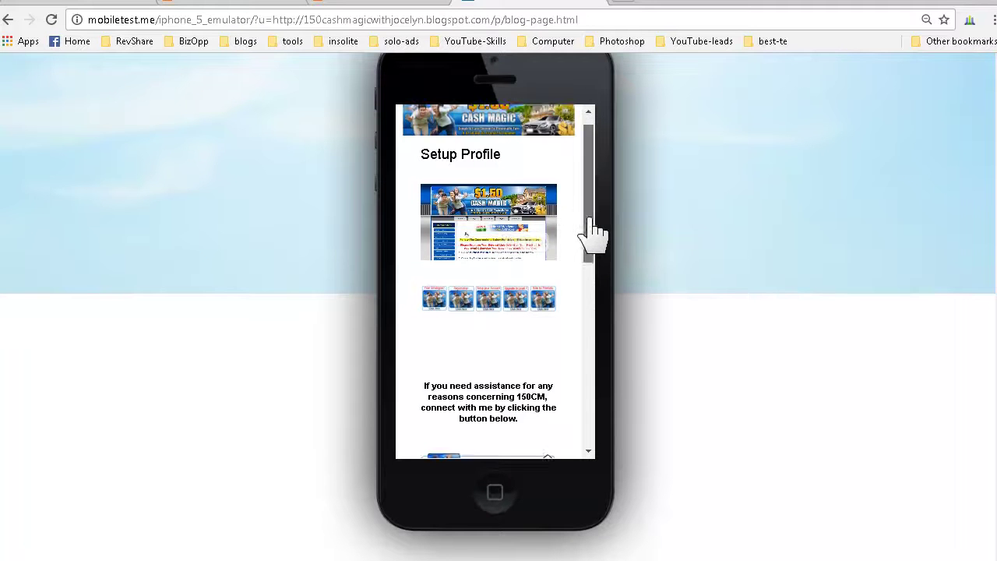
{"action": "left_click_drag", "start_coordinate": [595, 252], "coordinate": [592, 312]}
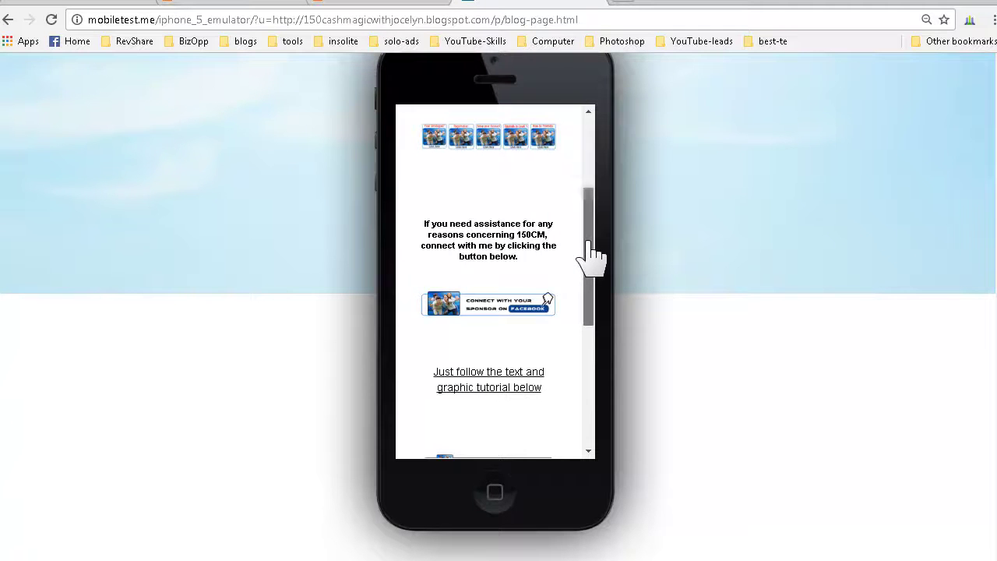
{"action": "scroll", "coordinate": [593, 261], "scroll_direction": "down", "scroll_amount": 1}
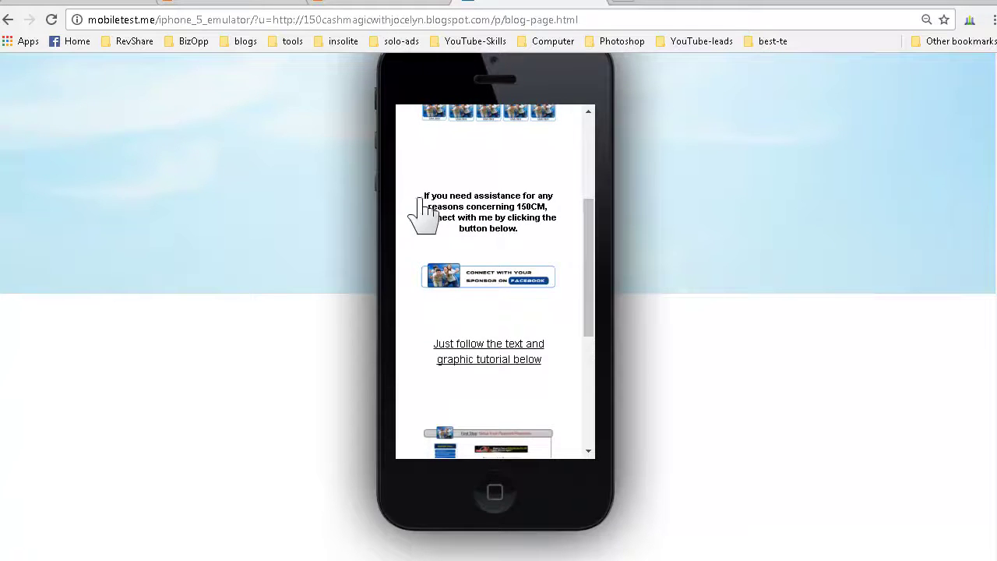
{"action": "left_click_drag", "start_coordinate": [424, 196], "coordinate": [523, 257]}
{"action": "left_click_drag", "start_coordinate": [581, 277], "coordinate": [588, 345]}
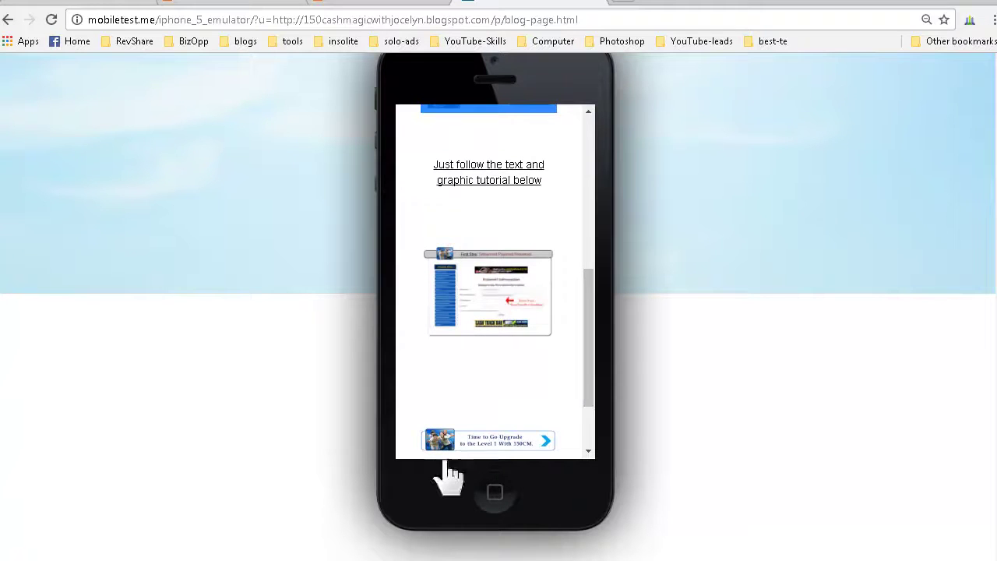
Test the Time to Go Upgrade banner's link to the Upgrade to Level 1 page, and return to the iPhone 5 emulator
{"action": "left_click", "coordinate": [577, 350]}
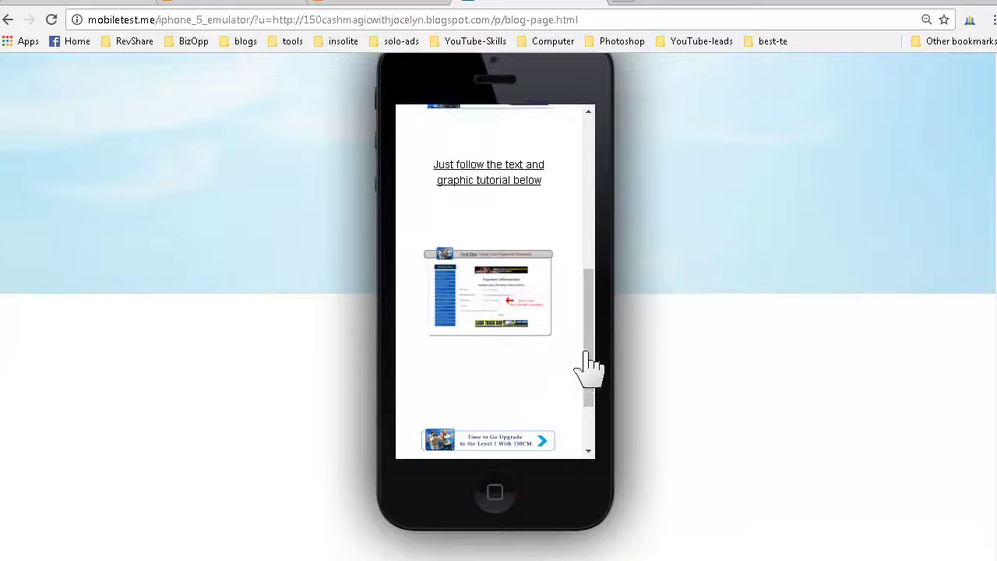
{"action": "left_click", "coordinate": [504, 440]}
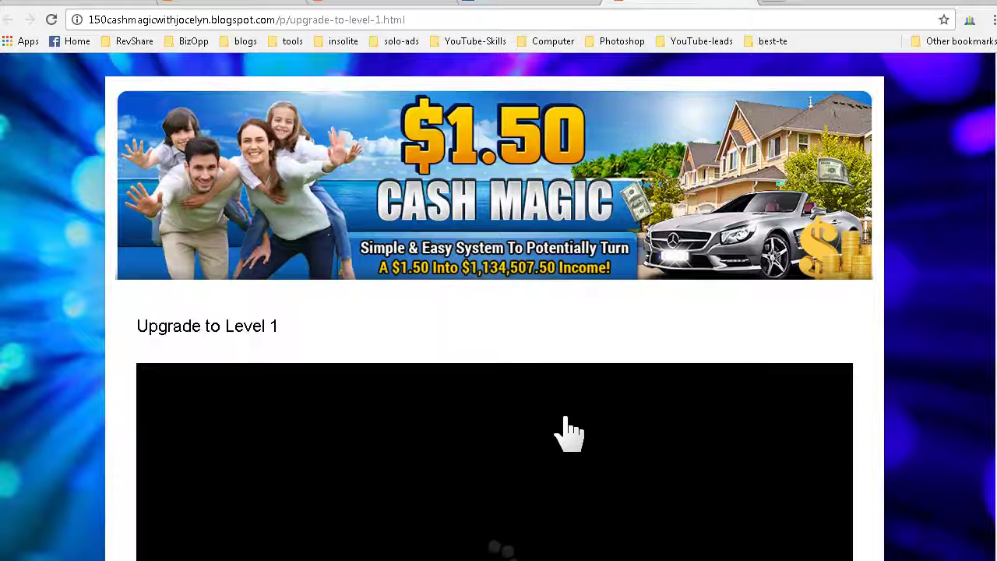
{"action": "key", "text": "alt+Left"}
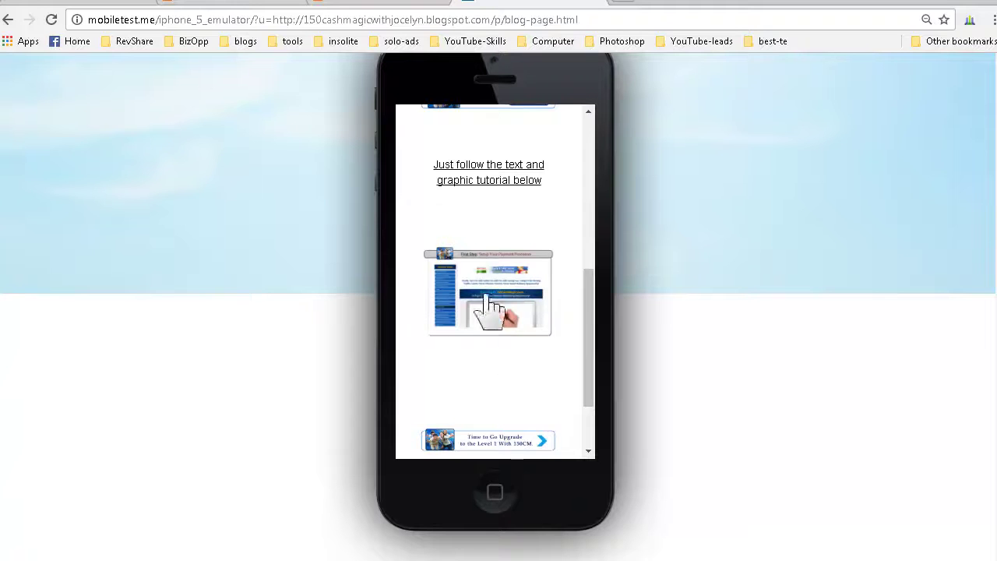
Switch the Setup Profile page's mobile preview from the Apple iPhone 5 to the Apple iPad Mini emulator
{"action": "left_click_drag", "start_coordinate": [592, 327], "coordinate": [597, 133]}
{"action": "scroll", "coordinate": [307, 201], "scroll_direction": "up", "scroll_amount": 2}
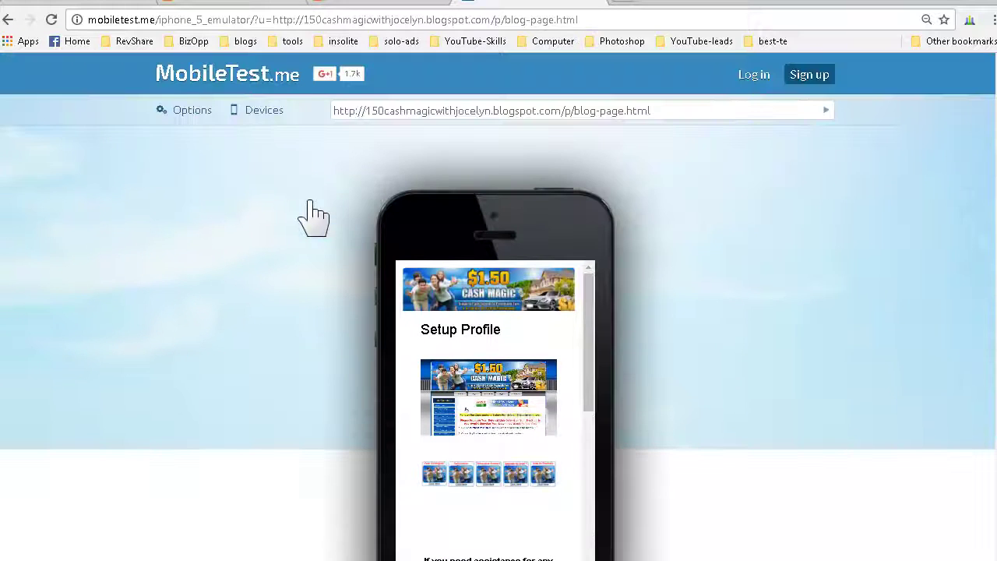
{"action": "left_click", "coordinate": [267, 111]}
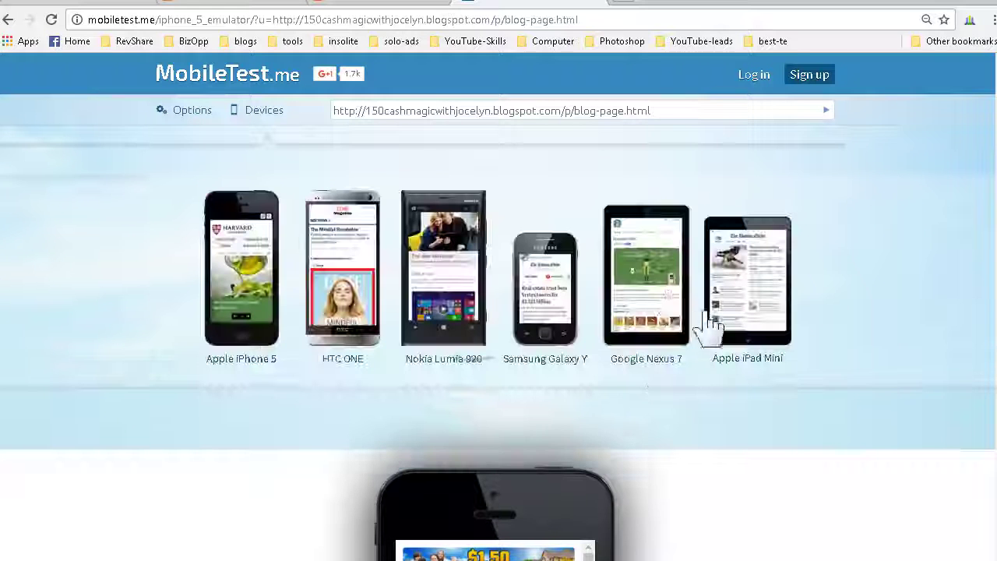
{"action": "left_click", "coordinate": [764, 296]}
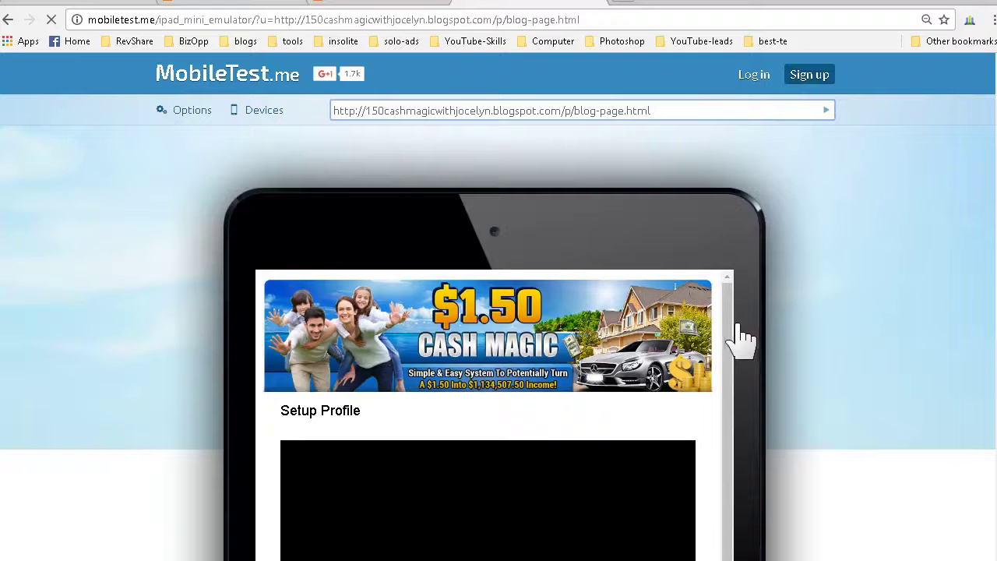
Review the Setup Profile page's layout in the iPad Mini emulator, from the header and video down to the tutorial graphics and back up
{"action": "scroll", "coordinate": [749, 358], "scroll_direction": "down", "scroll_amount": 2}
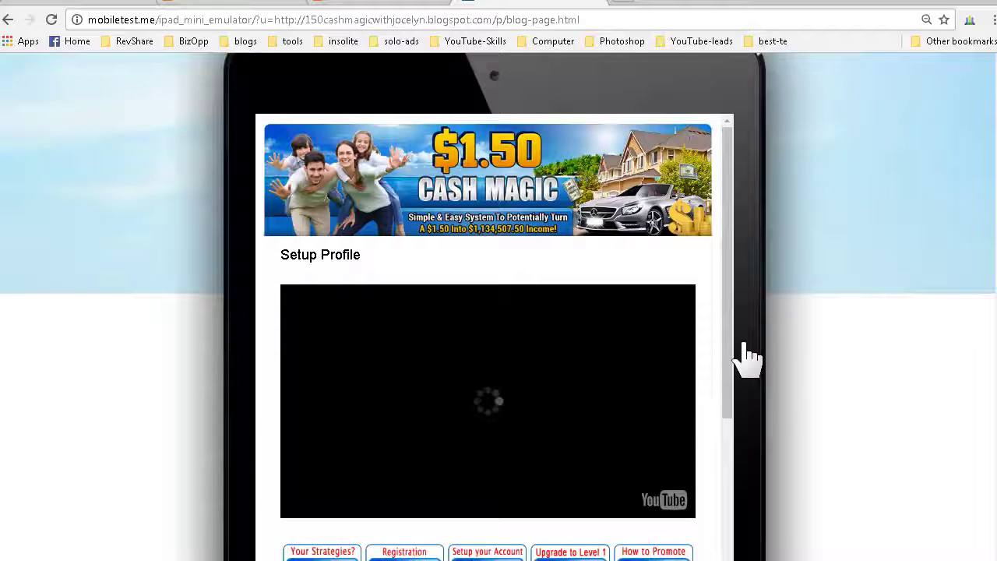
{"action": "scroll", "coordinate": [733, 358], "scroll_direction": "down", "scroll_amount": 6}
{"action": "scroll", "coordinate": [733, 356], "scroll_direction": "down", "scroll_amount": 5}
{"action": "scroll", "coordinate": [574, 408], "scroll_direction": "up", "scroll_amount": 2}
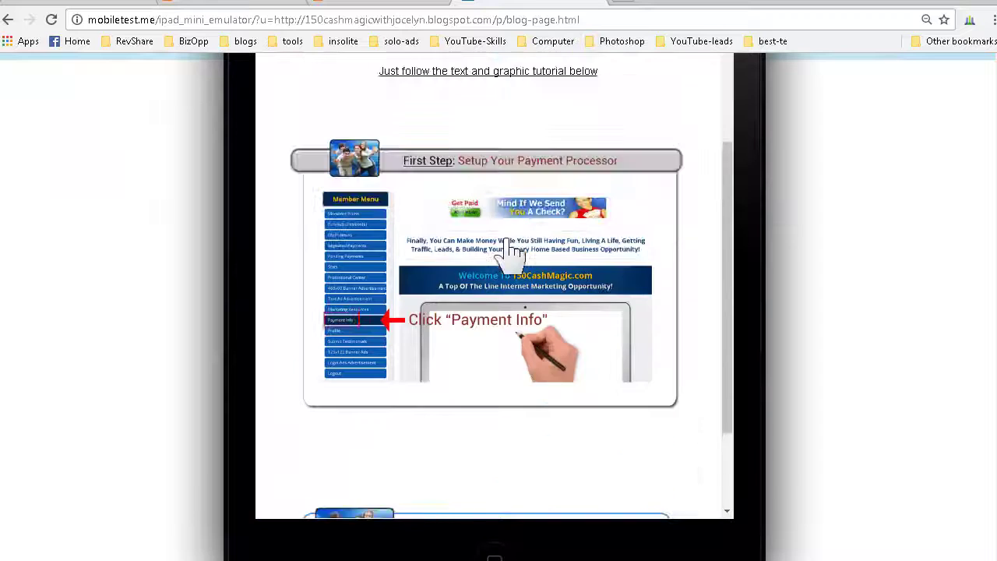
{"action": "scroll", "coordinate": [515, 351], "scroll_direction": "down", "scroll_amount": 3}
{"action": "scroll", "coordinate": [545, 257], "scroll_direction": "up", "scroll_amount": 10}
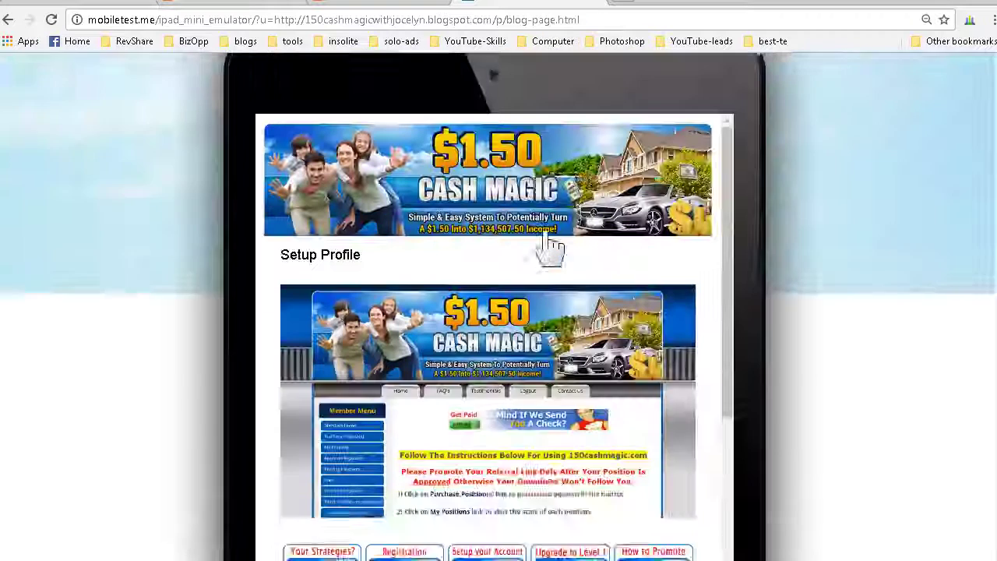
{"action": "scroll", "coordinate": [550, 245], "scroll_direction": "up", "scroll_amount": 2}
{"action": "scroll", "coordinate": [487, 483], "scroll_direction": "down", "scroll_amount": 1}
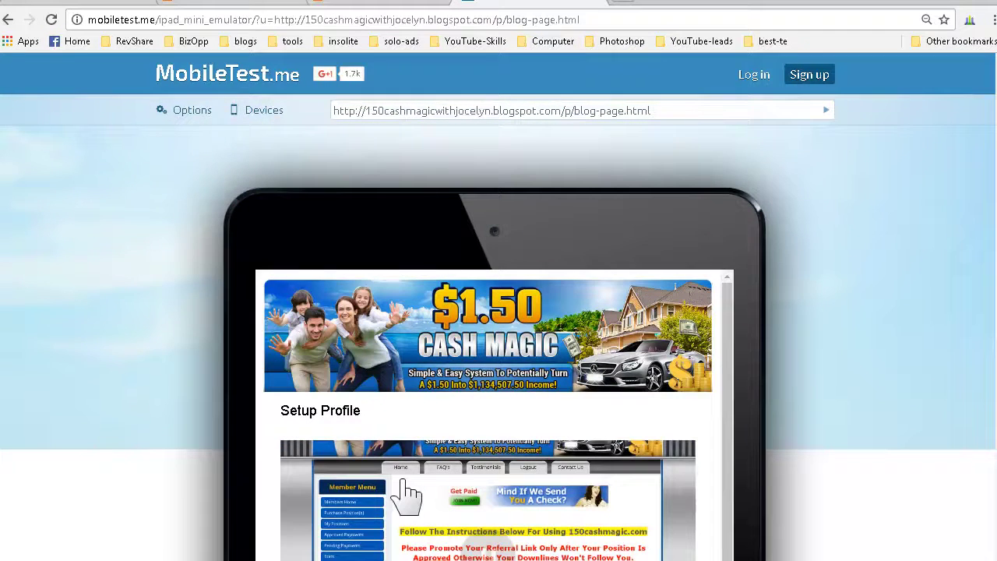